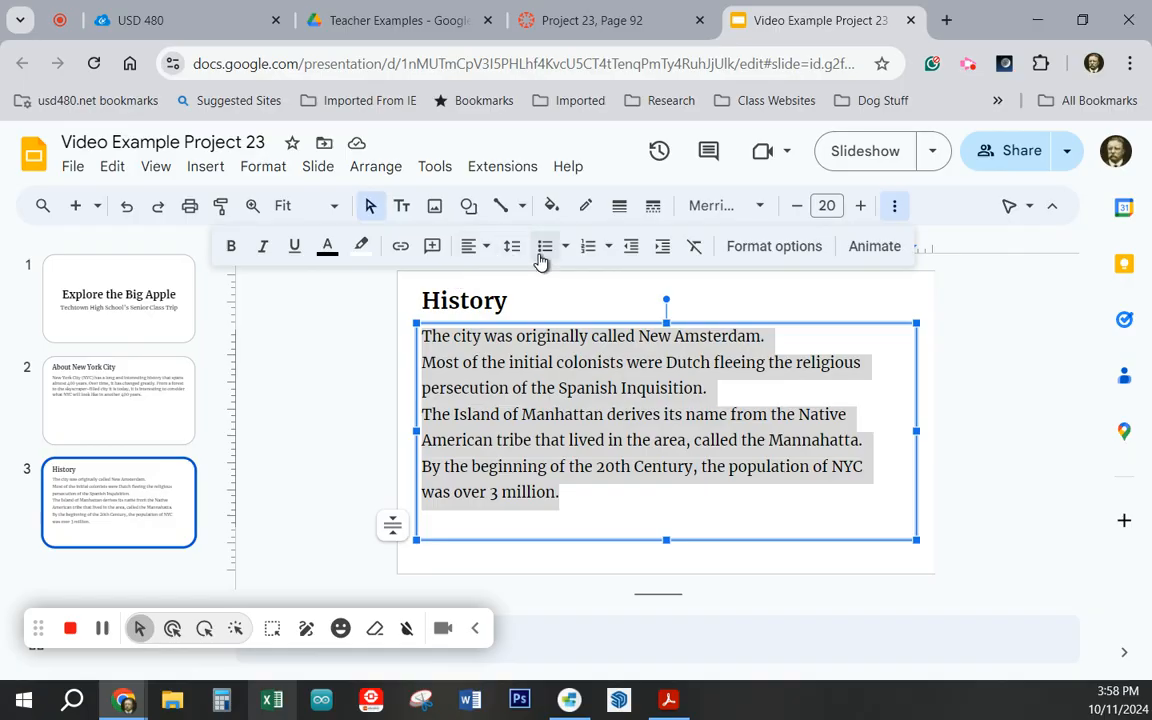
Turn the History body text into a bulleted list and rejoin the "persecution of the Spanish Inquisition." line to its colonists bullet.
click(545, 246)
click(578, 443)
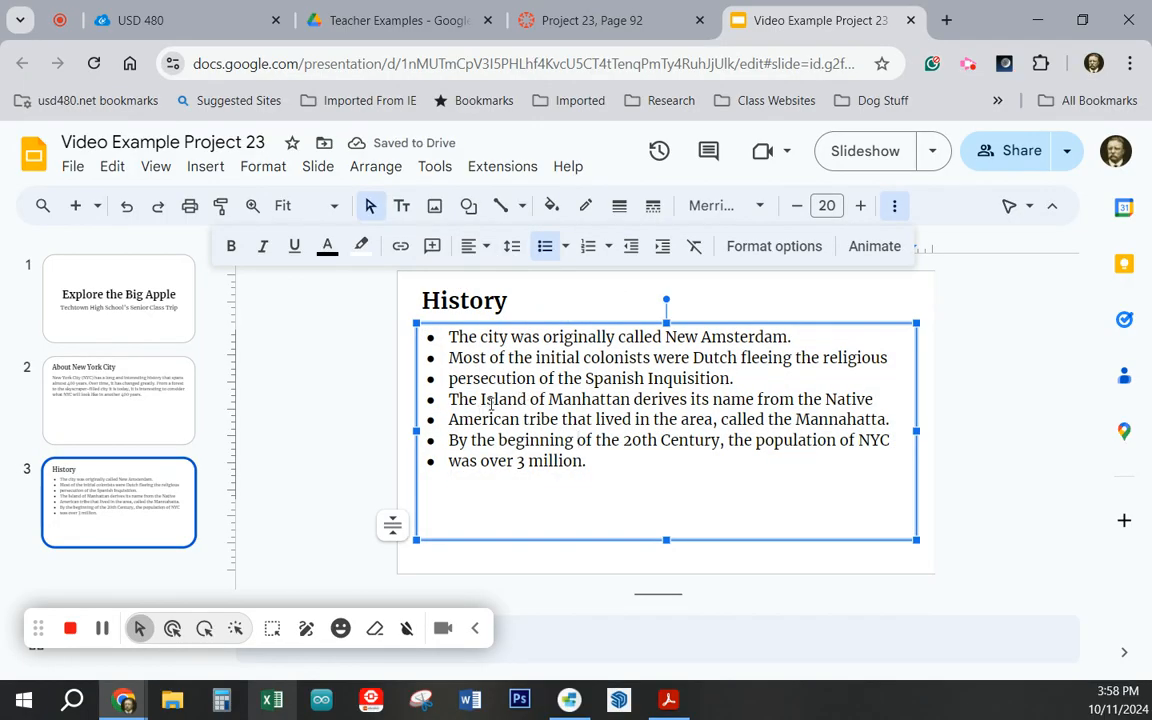
click(448, 378)
key(Return)
key(BackSpace)
key(BackSpace)
key(shift+Return)
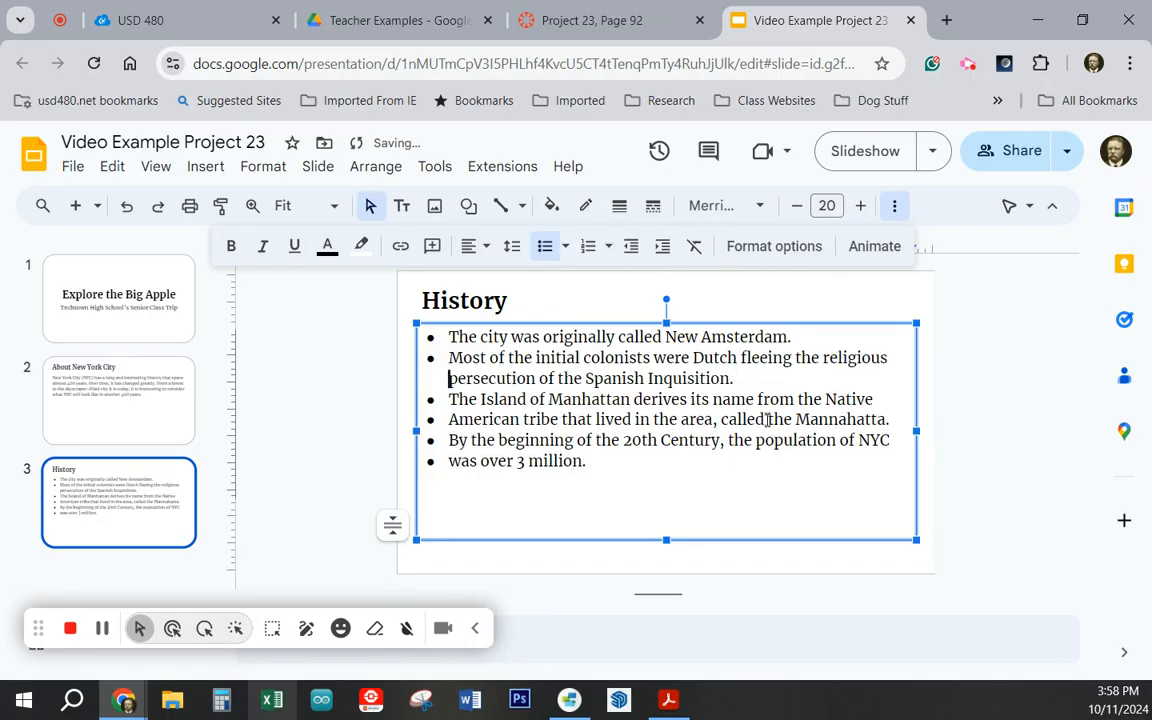
Rejoin the "American tribe" and "was over 3 million." lines to the History bullets before them.
click(449, 420)
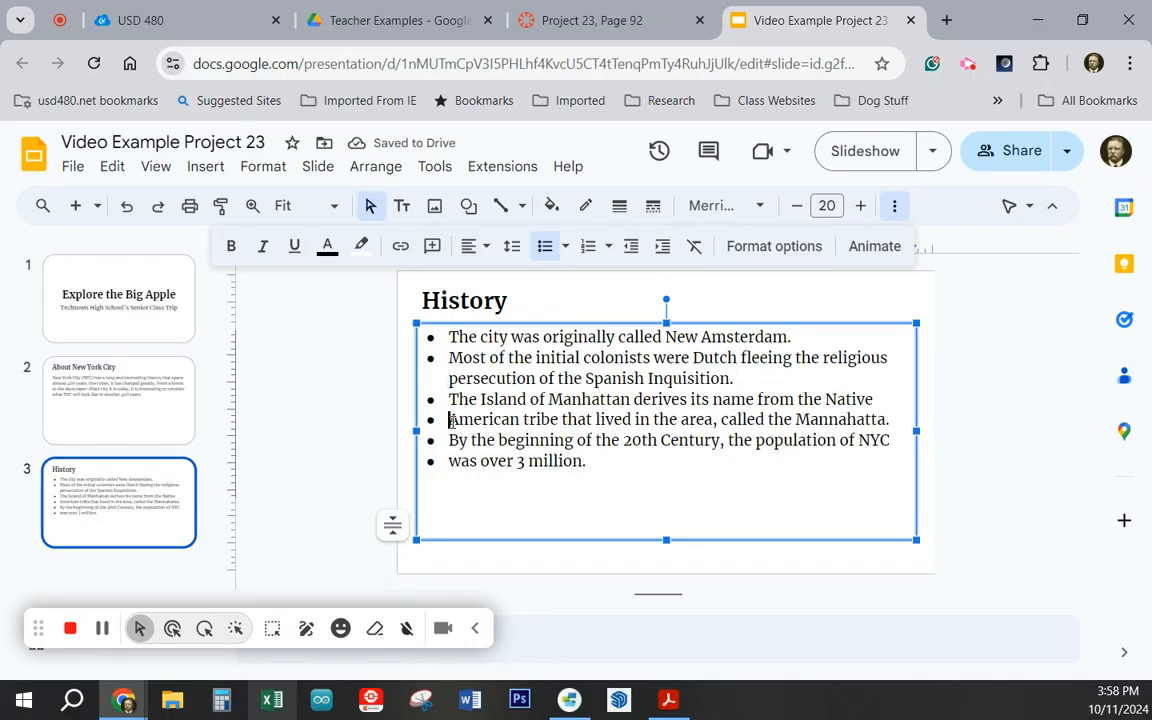
key(BackSpace)
key(BackSpace)
key(BackSpace)
key(BackSpace)
key(BackSpace)
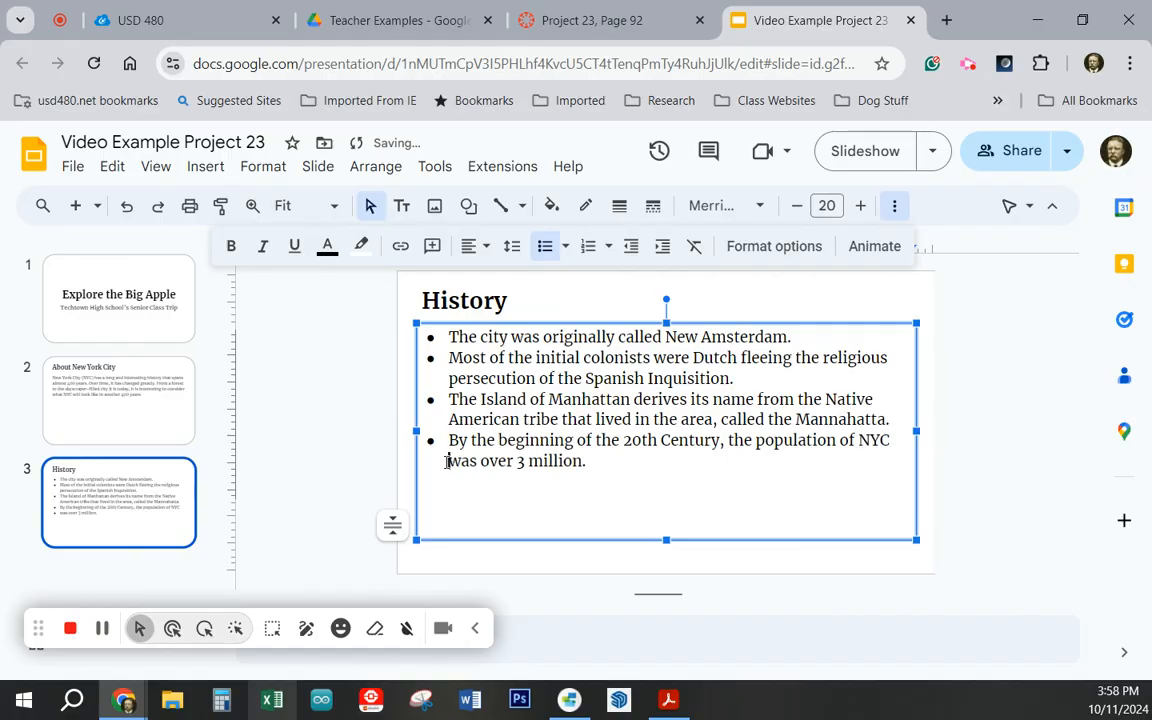
click(1016, 428)
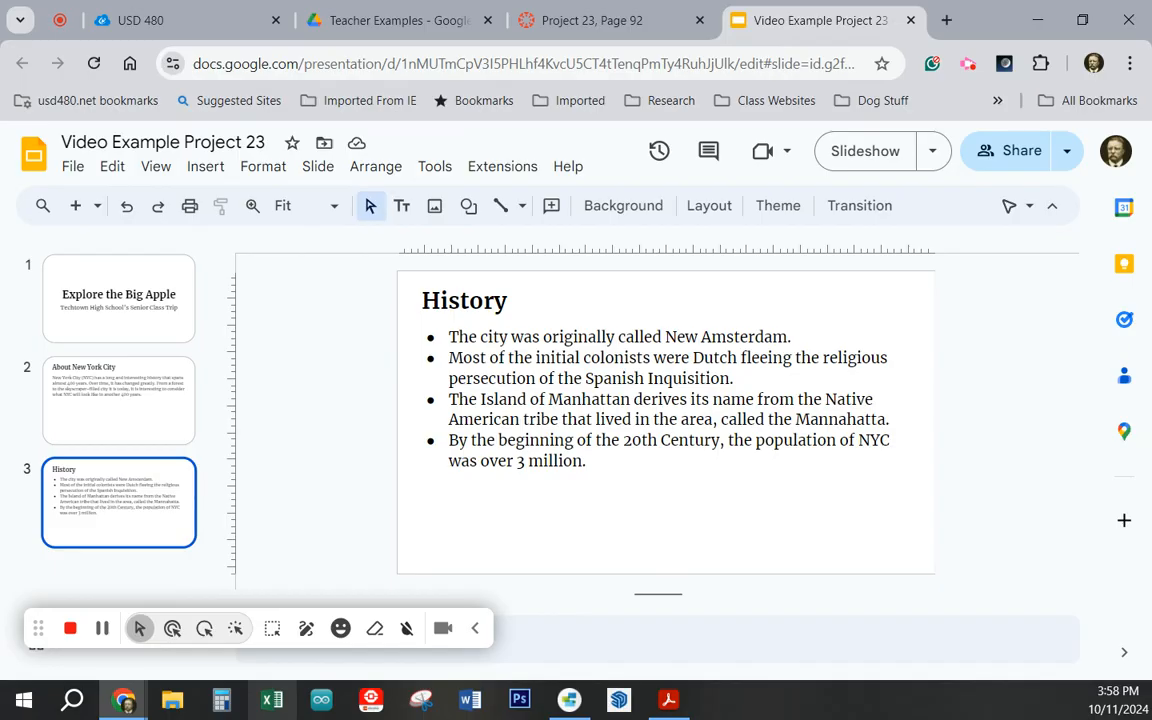
Duplicate the History slide and retitle the copy "Size and Population".
right_click(97, 505)
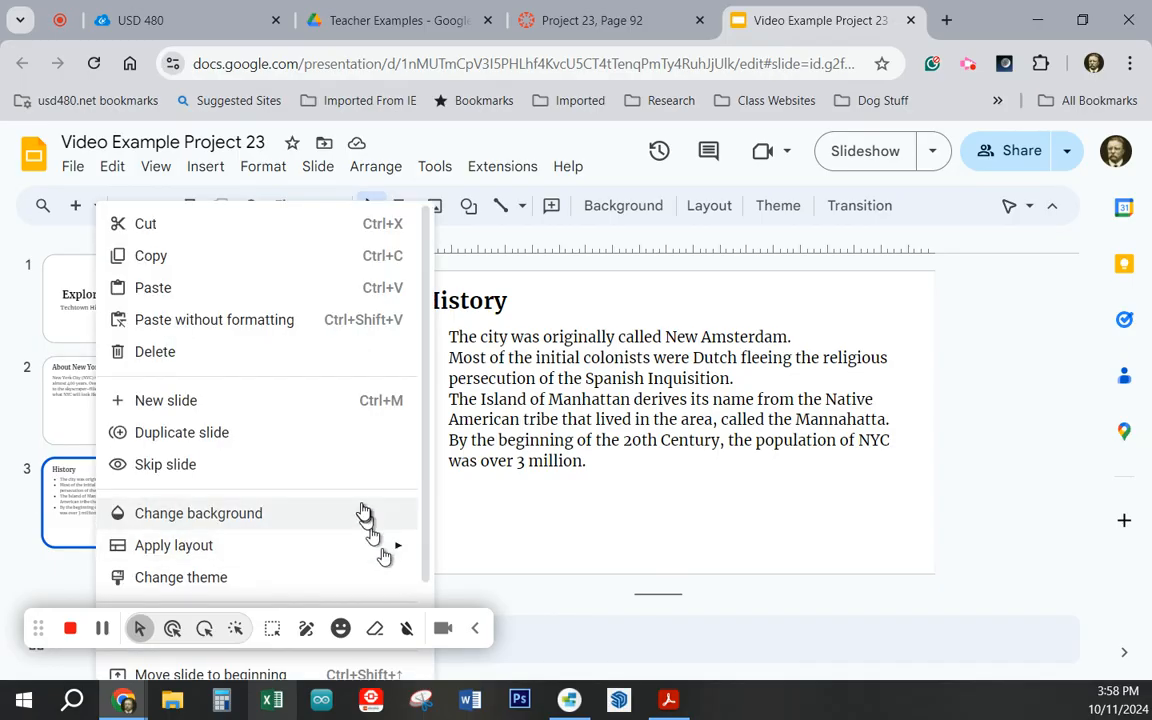
click(296, 436)
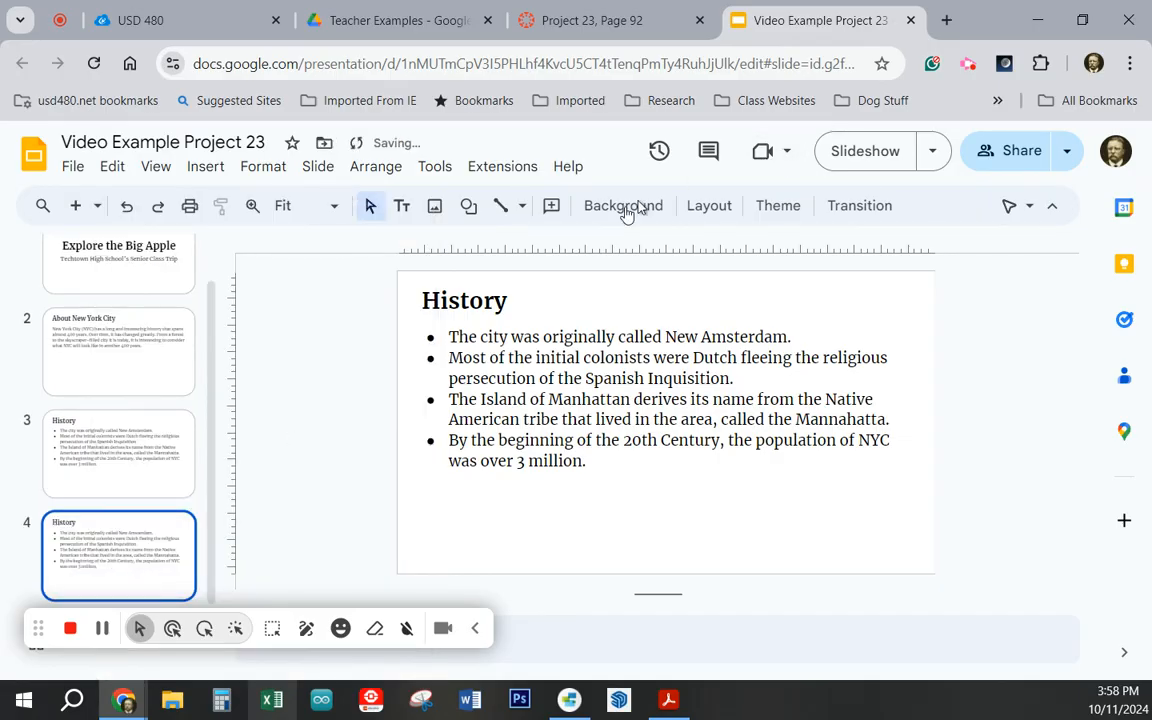
click(516, 301)
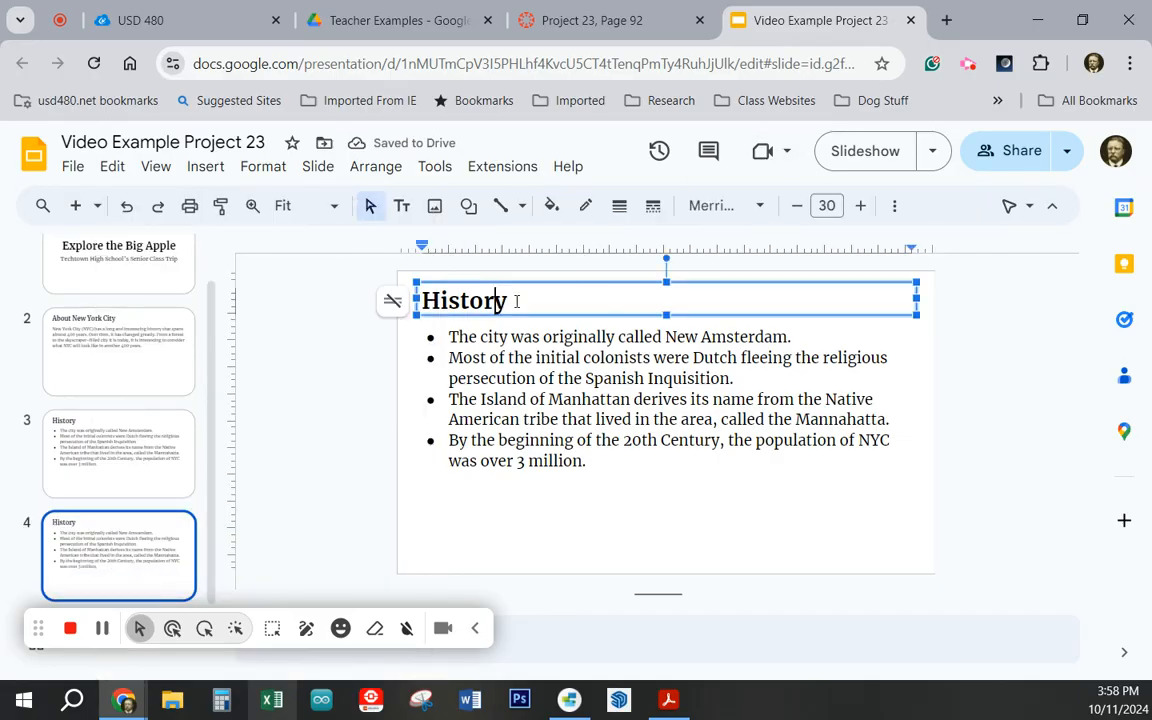
drag(516, 301, 432, 299)
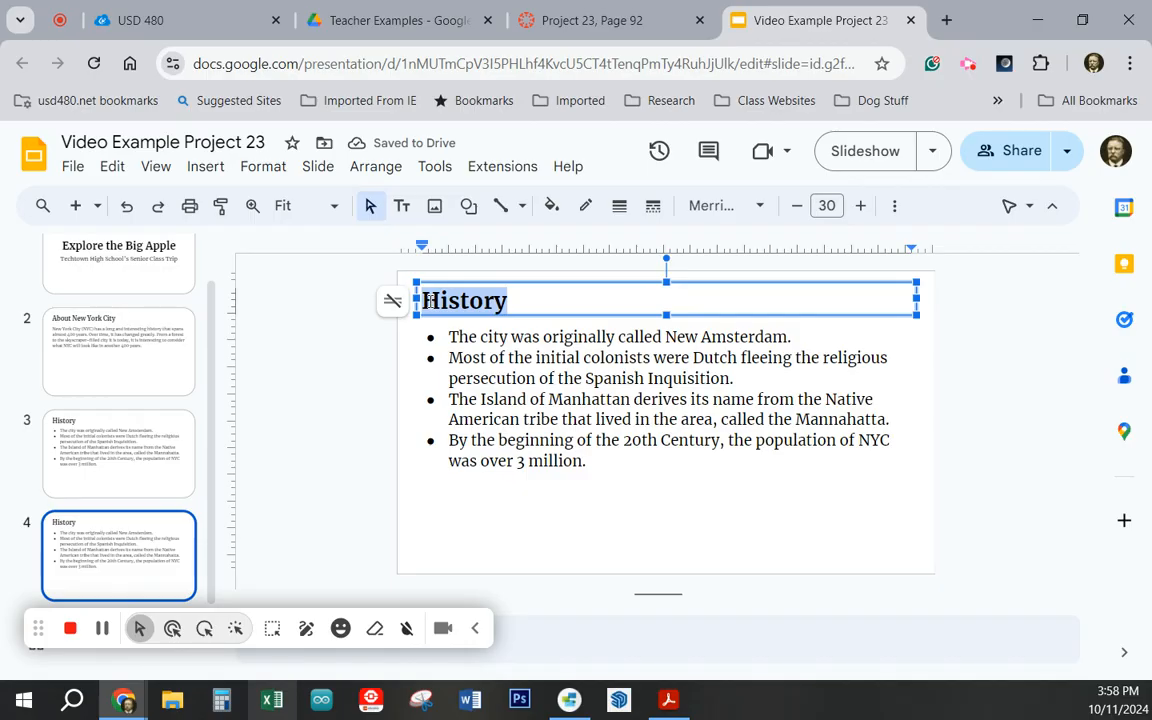
text(Size and Popu)
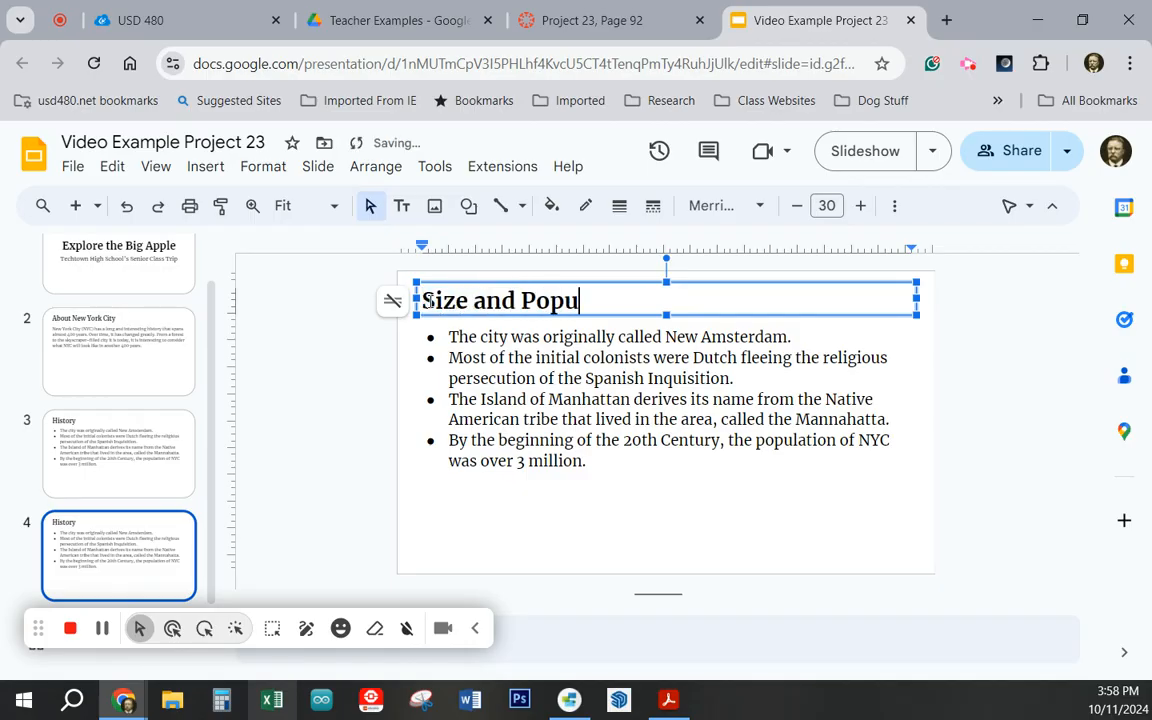
text(lation)
key(BackSpace)
text(tion)
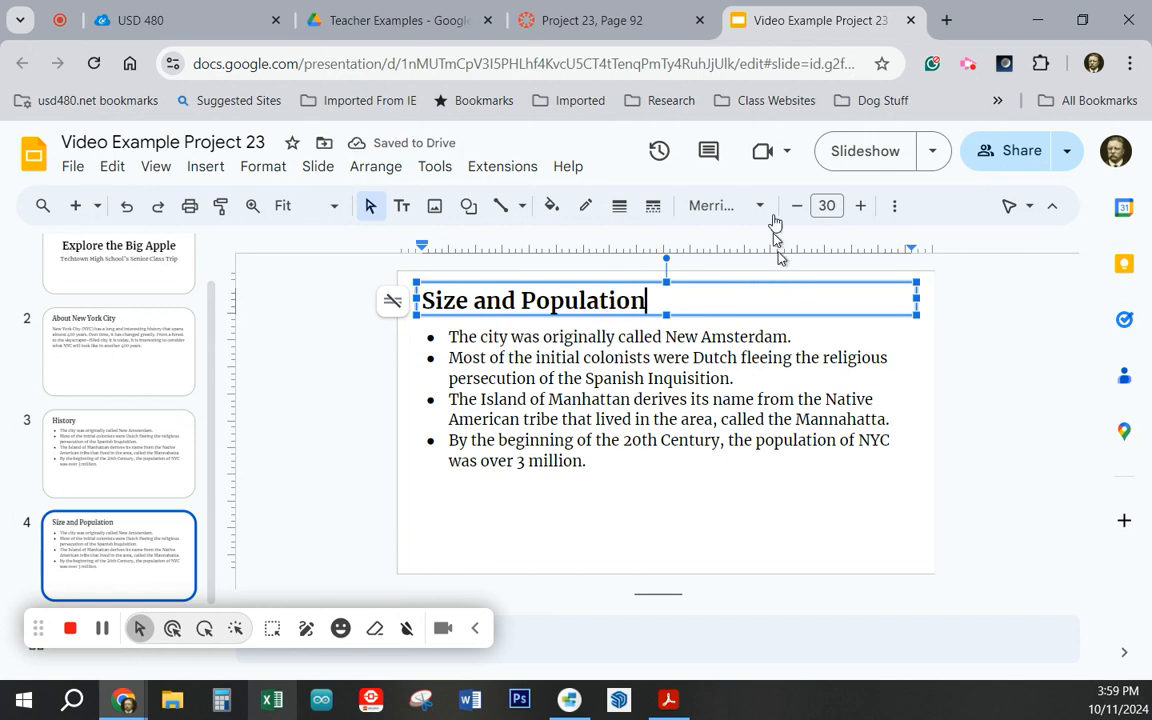
On the Project 23 assignment page, copy the text from "NYC is not very big" through "Over 200 languages are spoken in NYC.".
click(614, 25)
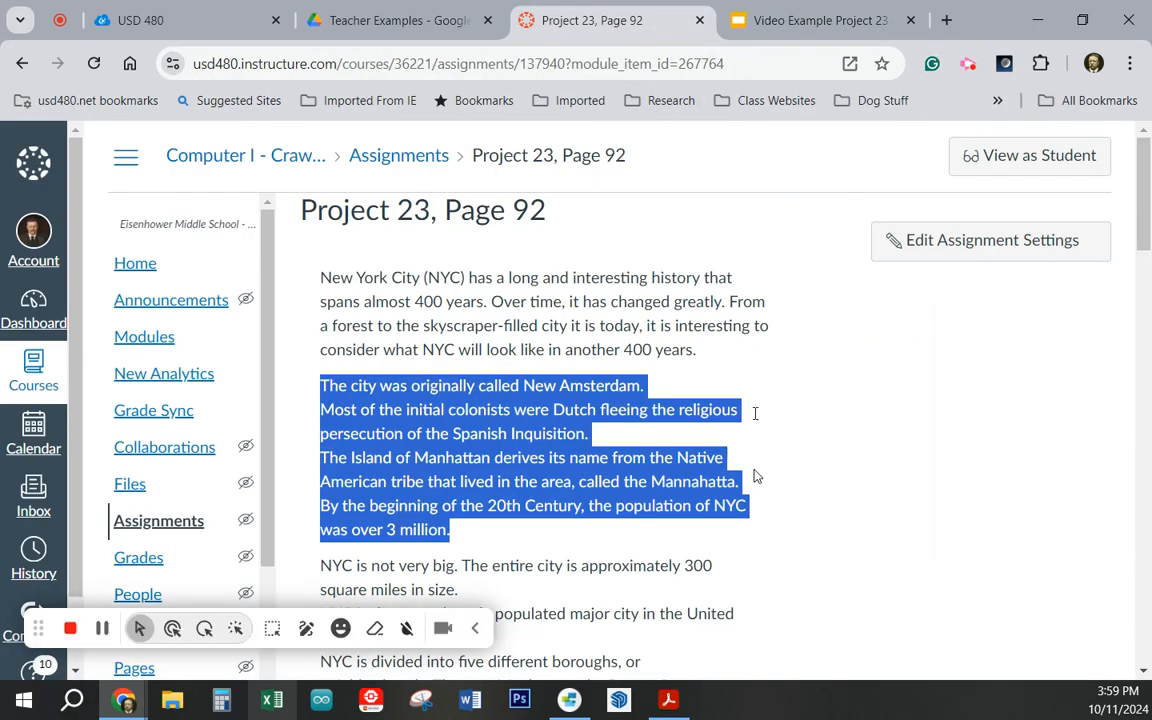
scroll(612, 470, down, 4)
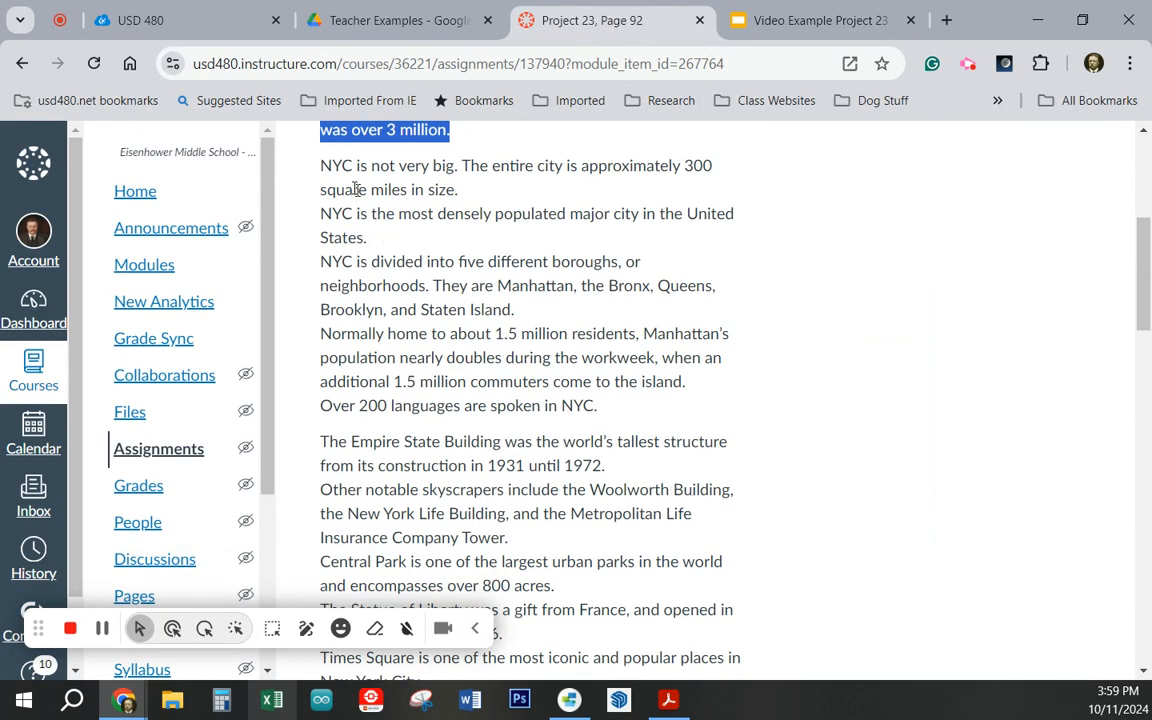
drag(322, 170, 609, 406)
key(ctrl+c)
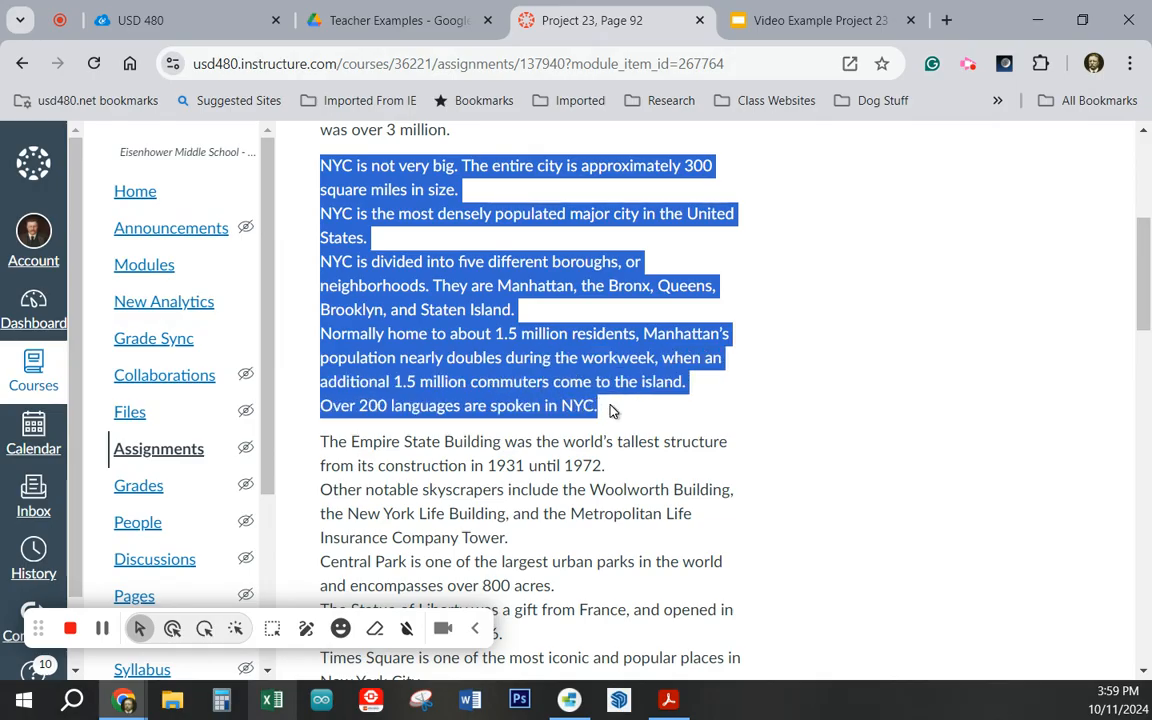
Replace the bullets on the Size and Population slide with the copied text and remove the empty last bullet.
click(784, 28)
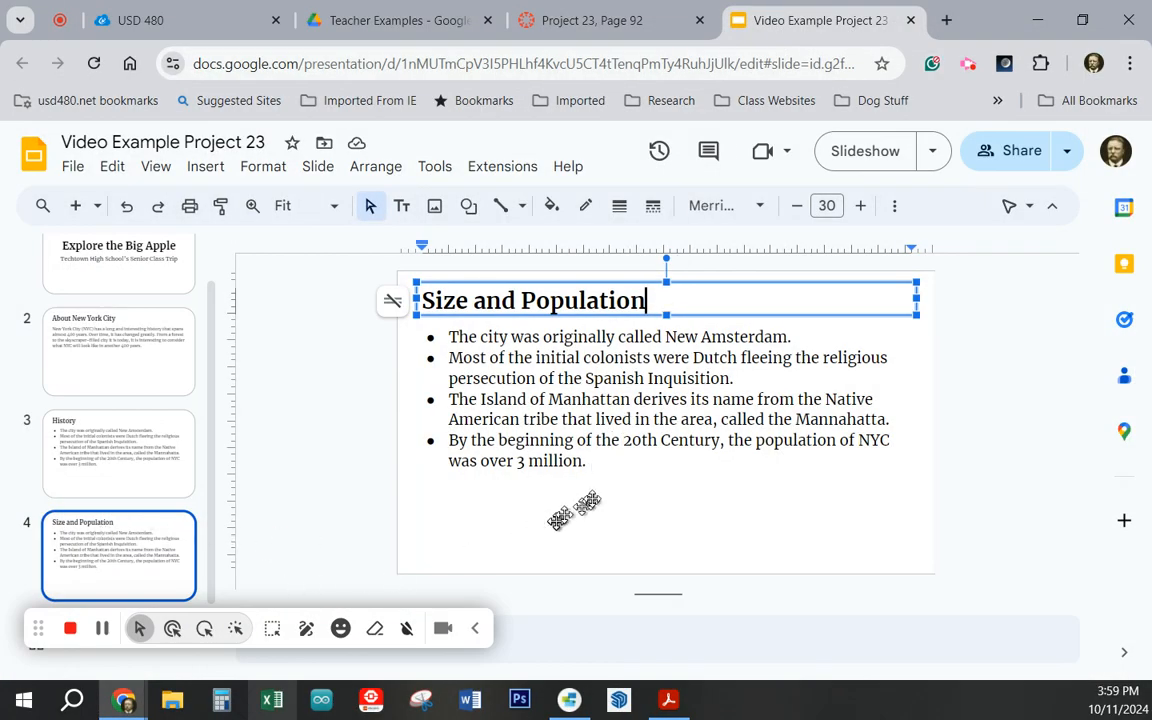
drag(592, 461, 452, 340)
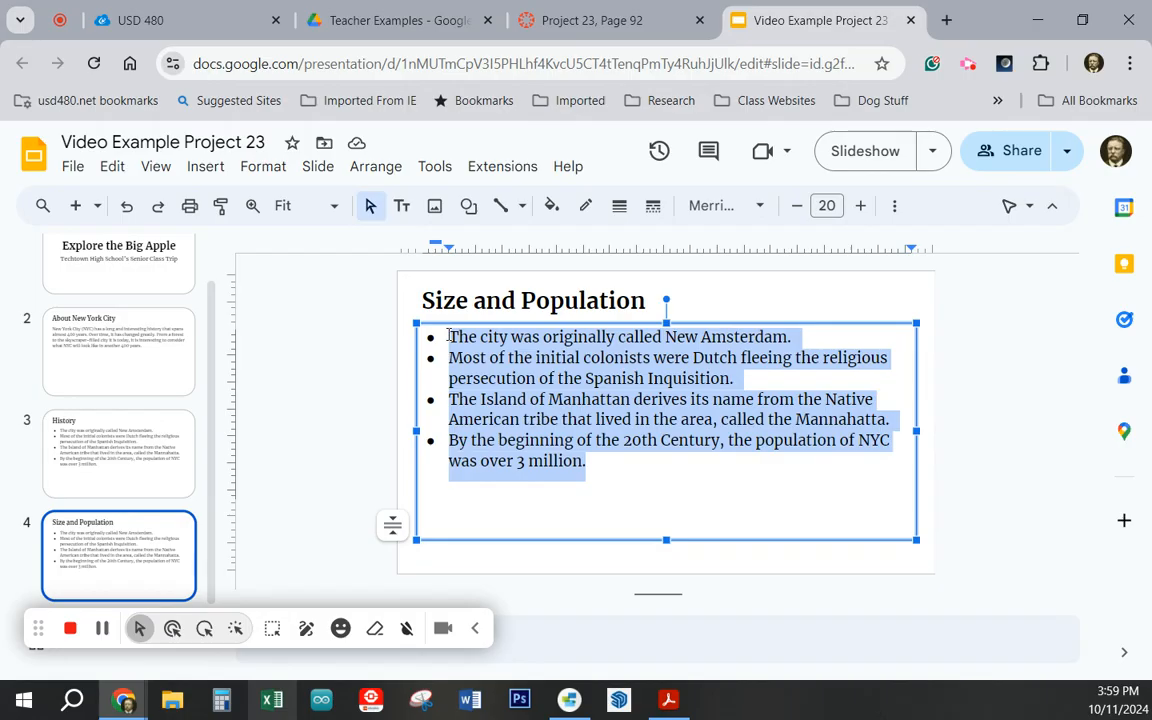
key(ctrl+v)
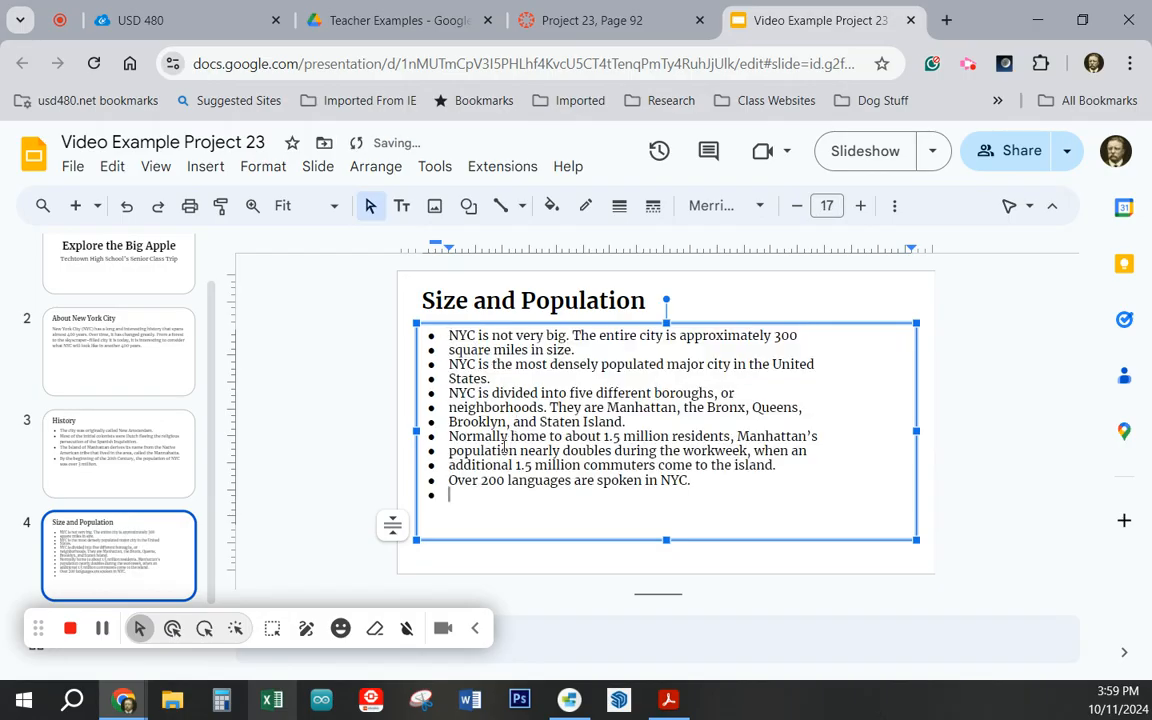
key(Return)
key(BackSpace)
Rejoin the split "square miles in size." and "States." lines to the first two Size and Population bullets.
key(Return)
key(BackSpace)
key(BackSpace)
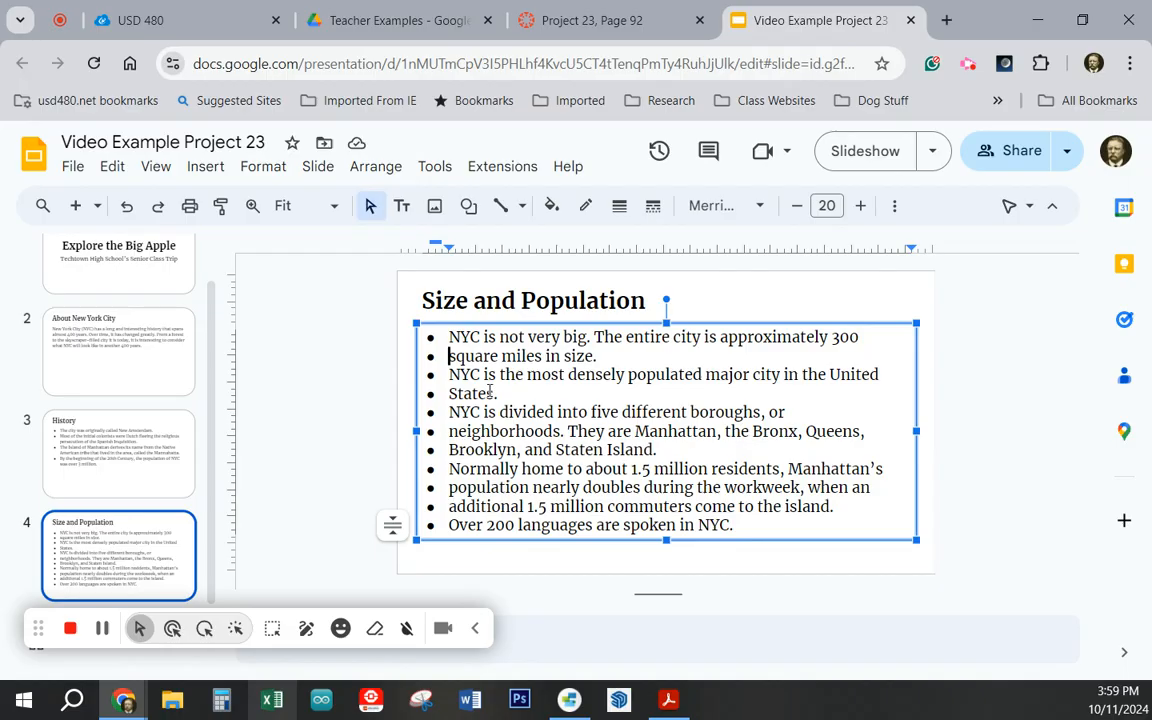
key(BackSpace)
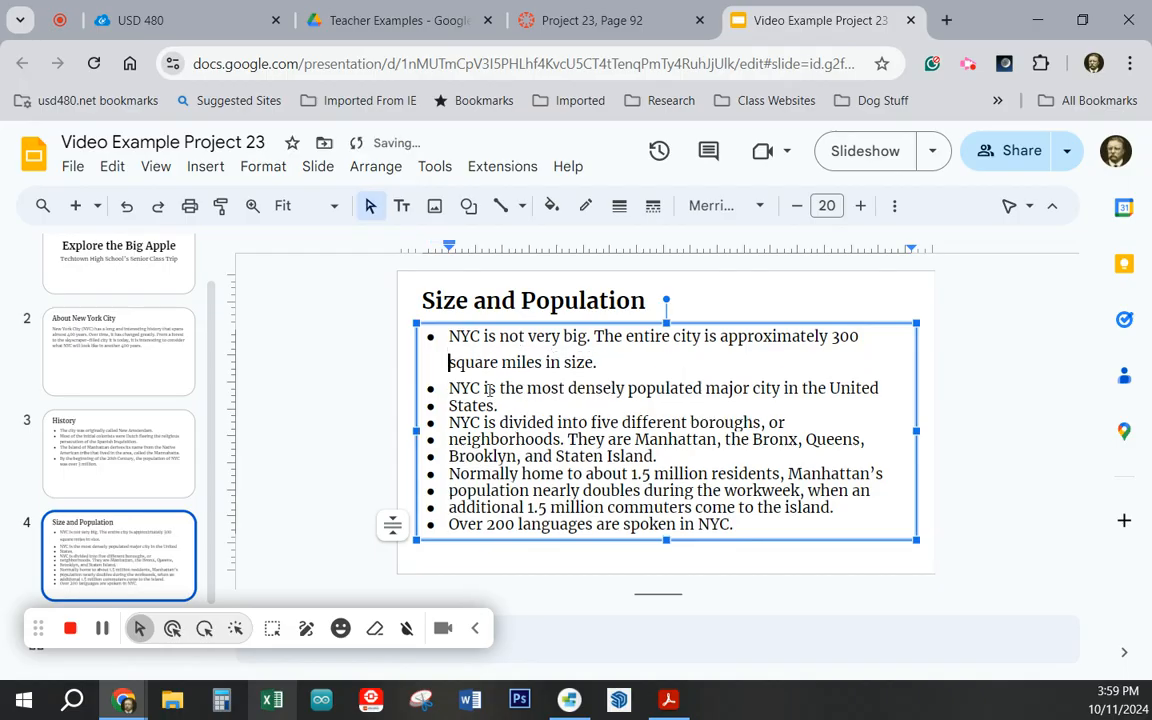
key(BackSpace)
key(Return)
key(Down)
key(Down)
key(BackSpace)
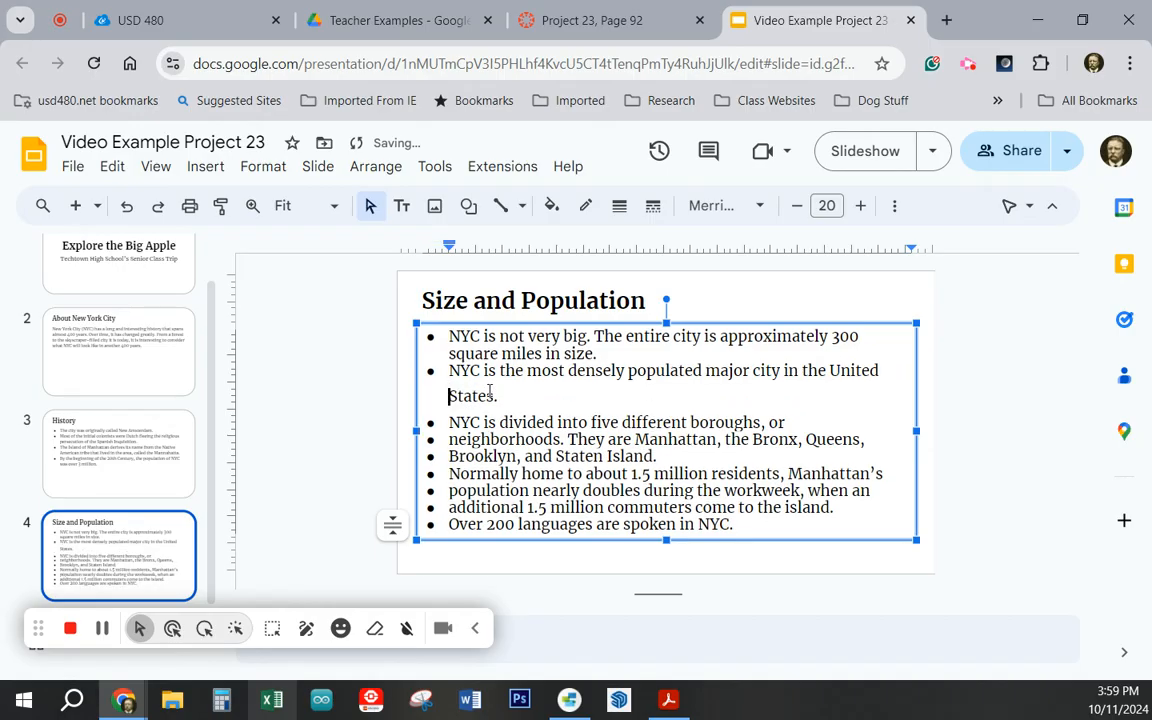
key(BackSpace)
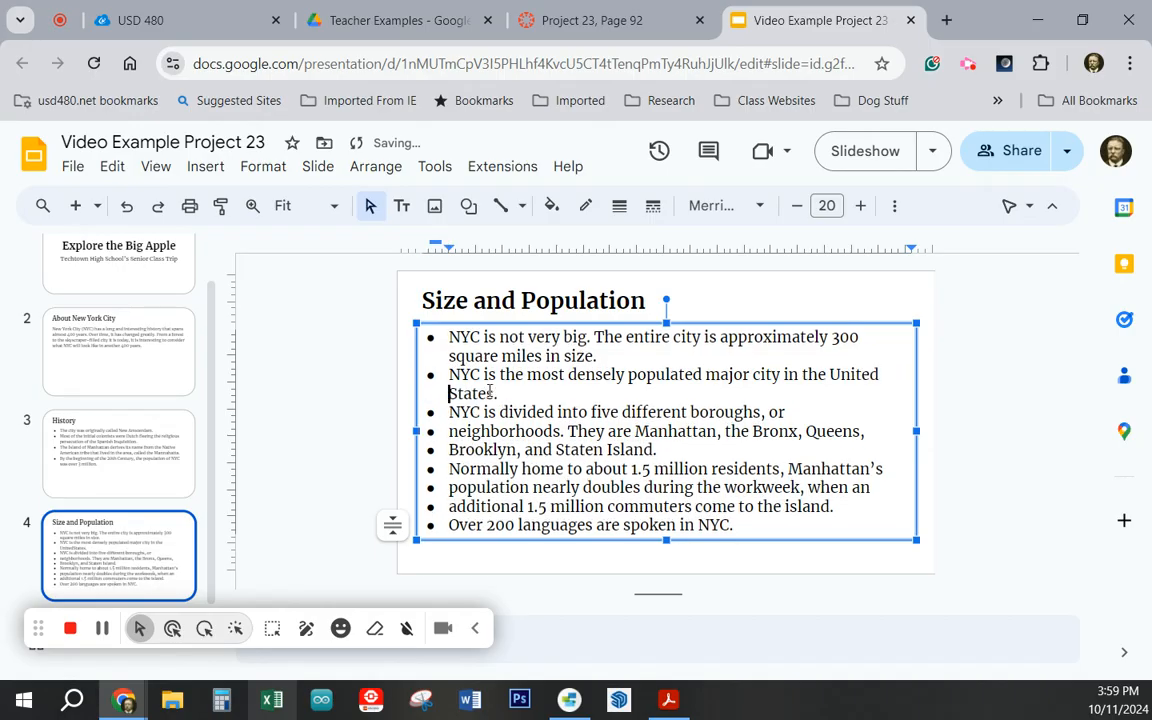
Rejoin the "neighborhoods. They are Manhattan" line to the boroughs bullet, with a space after "or".
key(Down)
key(Down)
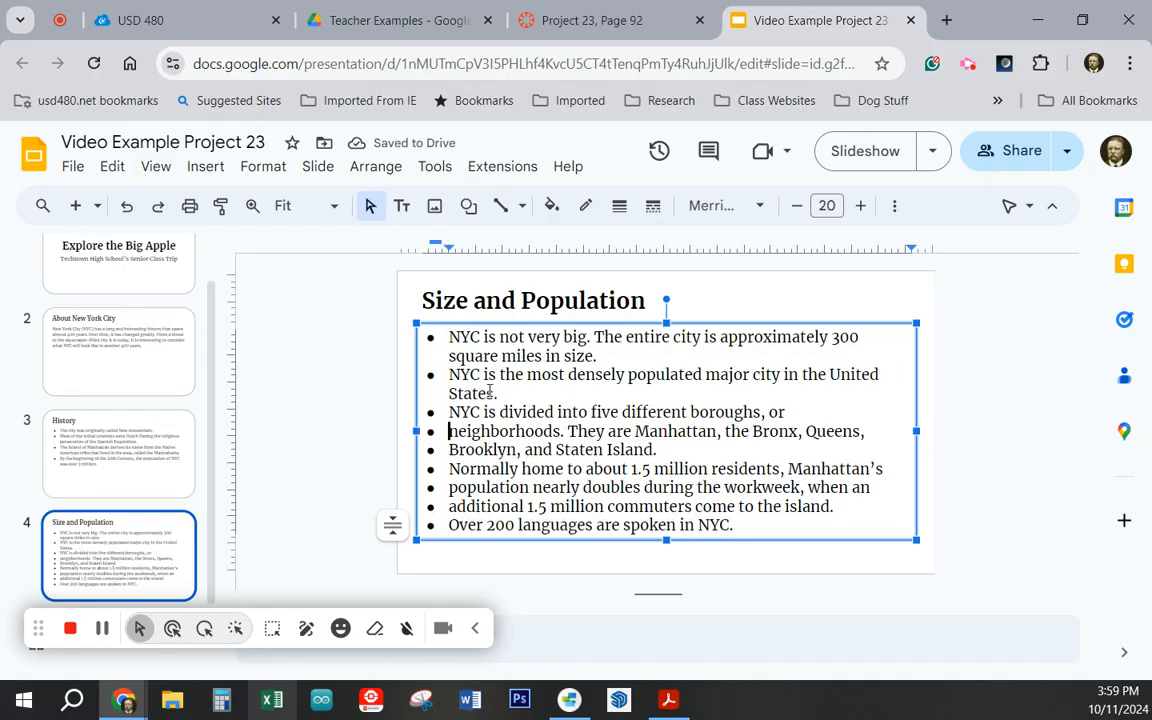
key(BackSpace)
key(BackSpace)
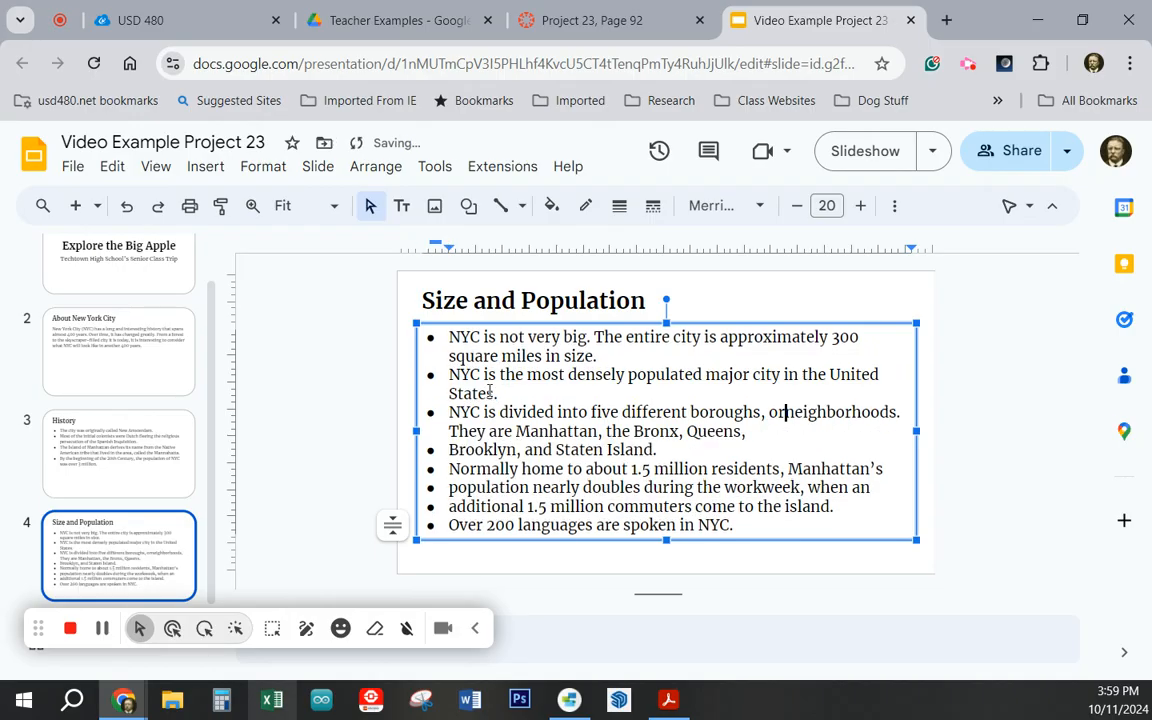
key(Down)
key(Left)
key(Left)
key(Left)
key(Left)
key(Left)
key(Left)
key(Left)
key(Left)
key(Left)
key(Left)
key(Left)
key(Left)
key(Left)
key(Left)
key(Left)
key(Left)
key(Left)
key(Left)
key(Left)
key(Left)
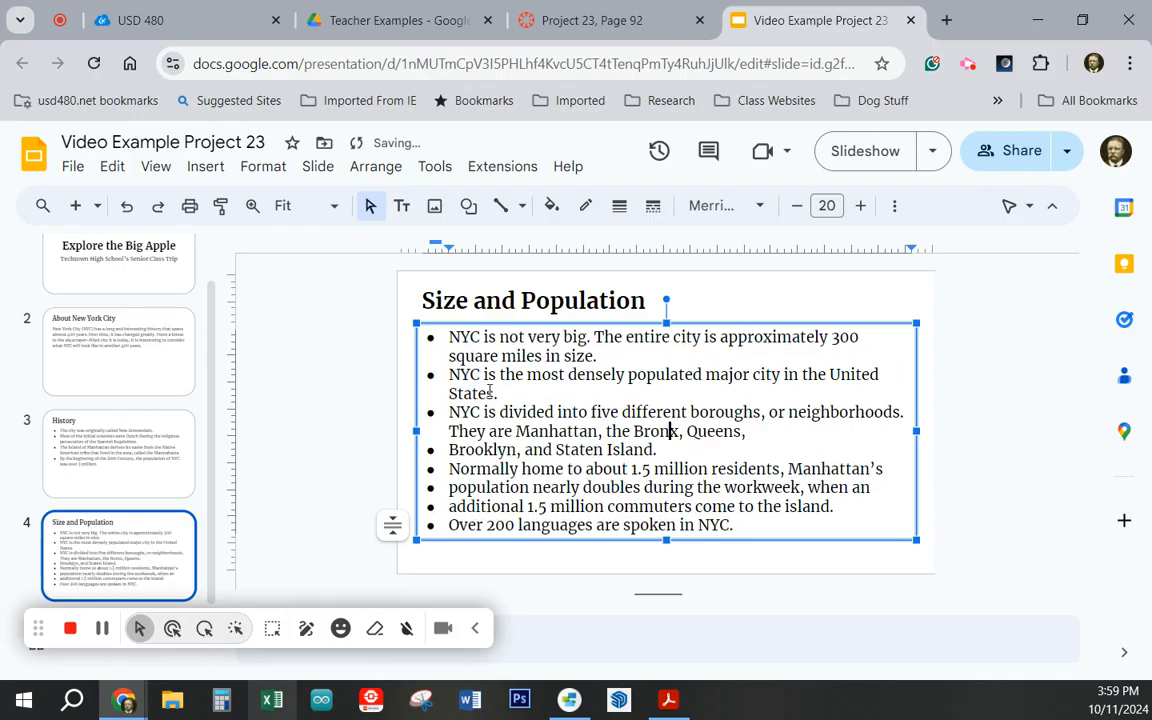
Rejoin the "Brooklyn, and Staten Island." line to the end of the boroughs bullet.
key(Down)
key(Left)
key(Left)
key(Left)
key(Left)
key(Left)
key(Left)
key(Left)
key(Left)
key(Left)
key(Left)
key(Left)
key(Left)
key(Left)
key(Left)
key(BackSpace)
key(BackSpace)
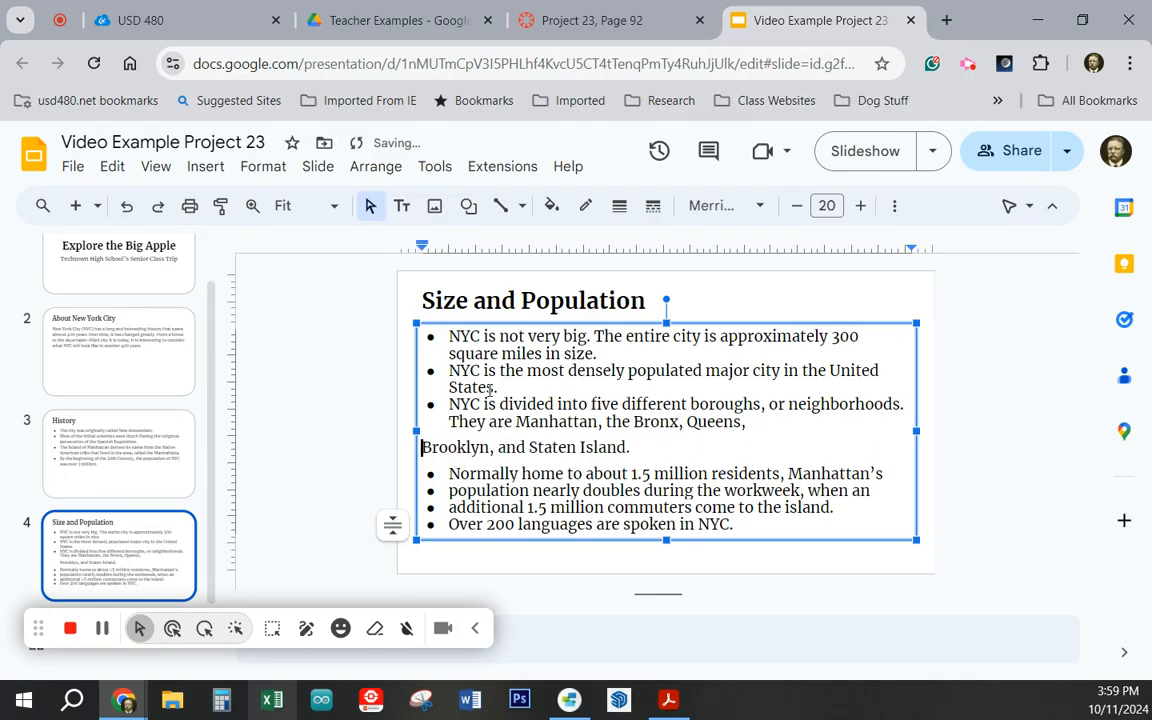
key(BackSpace)
Rejoin the "population nearly doubles" and "additional 1.5 million commuters" lines to the "Normally home to about 1.5 million residents" bullet.
key(Down)
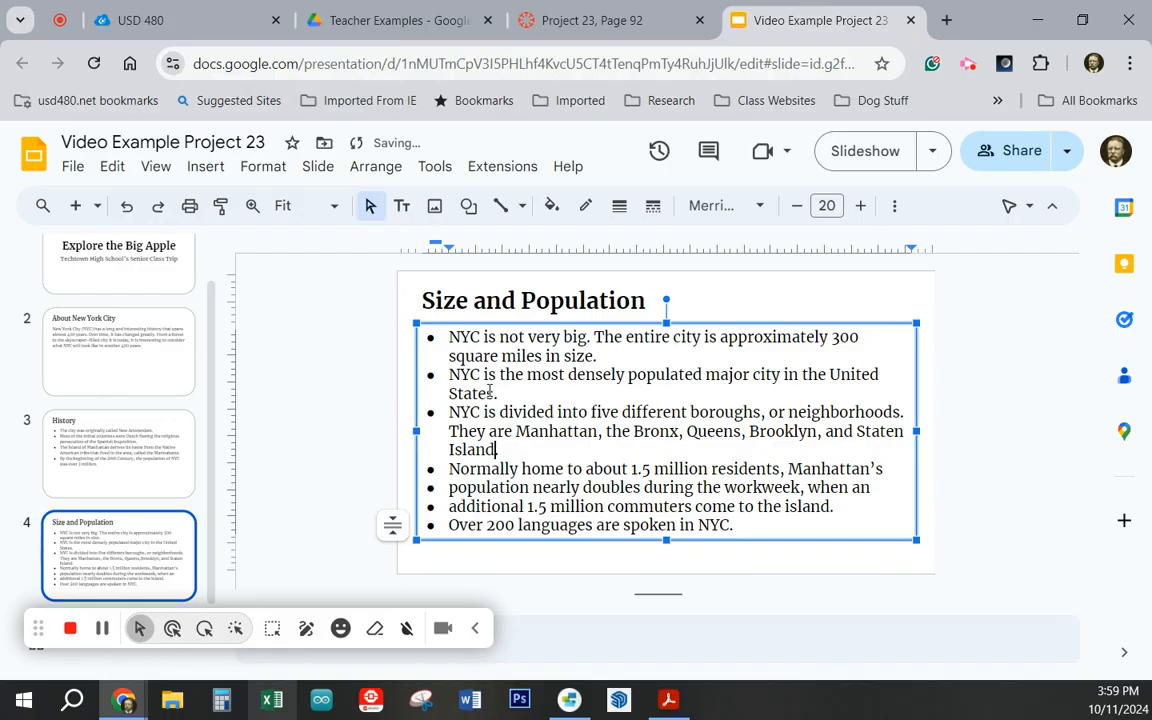
key(Up)
key(Right)
key(Down)
key(Down)
key(BackSpace)
key(BackSpace)
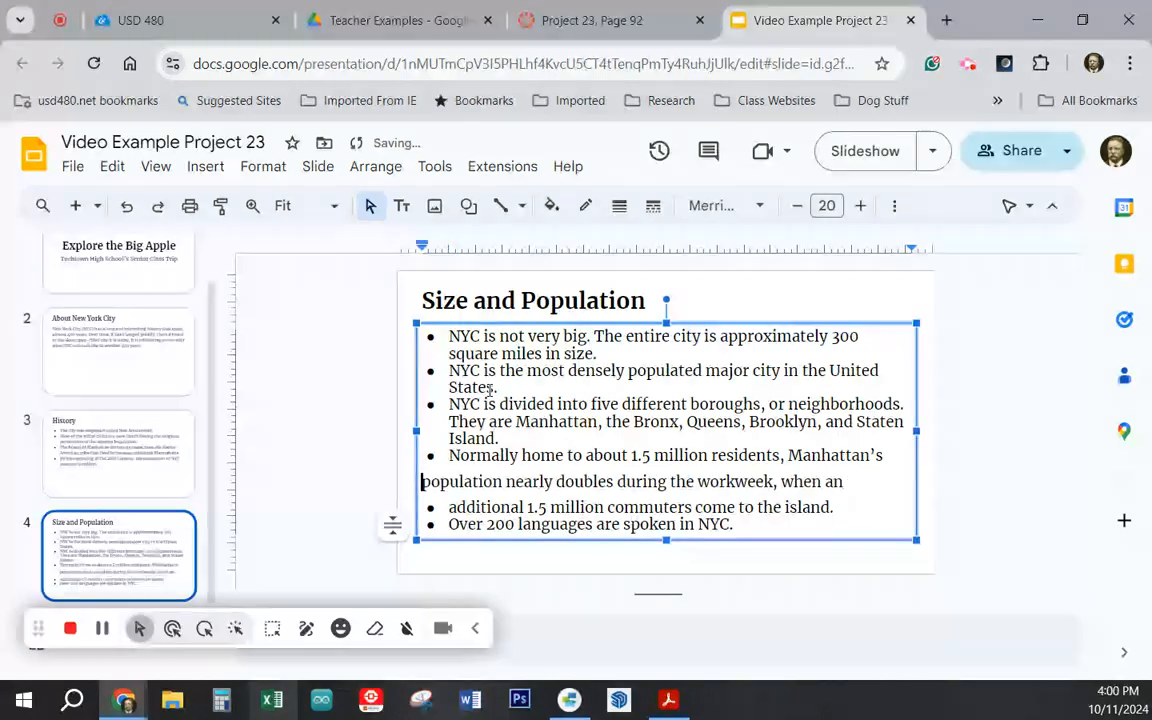
key(BackSpace)
key(Down)
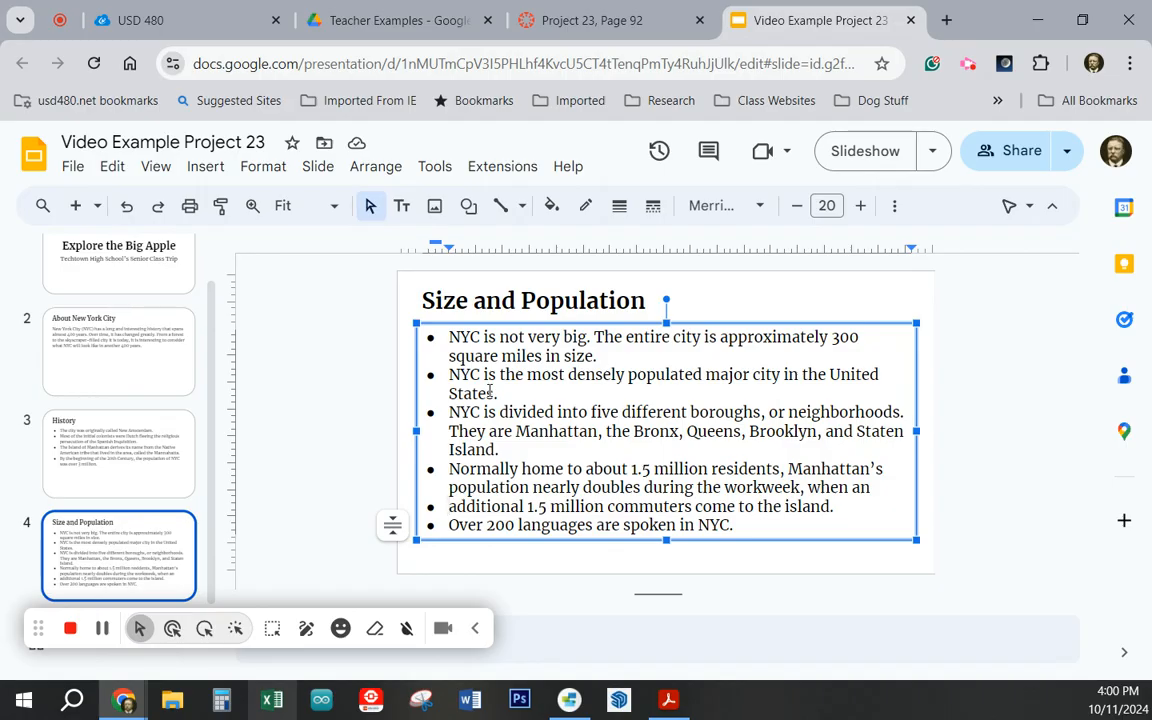
key(BackSpace)
key(BackSpace)
key(BackSpace)
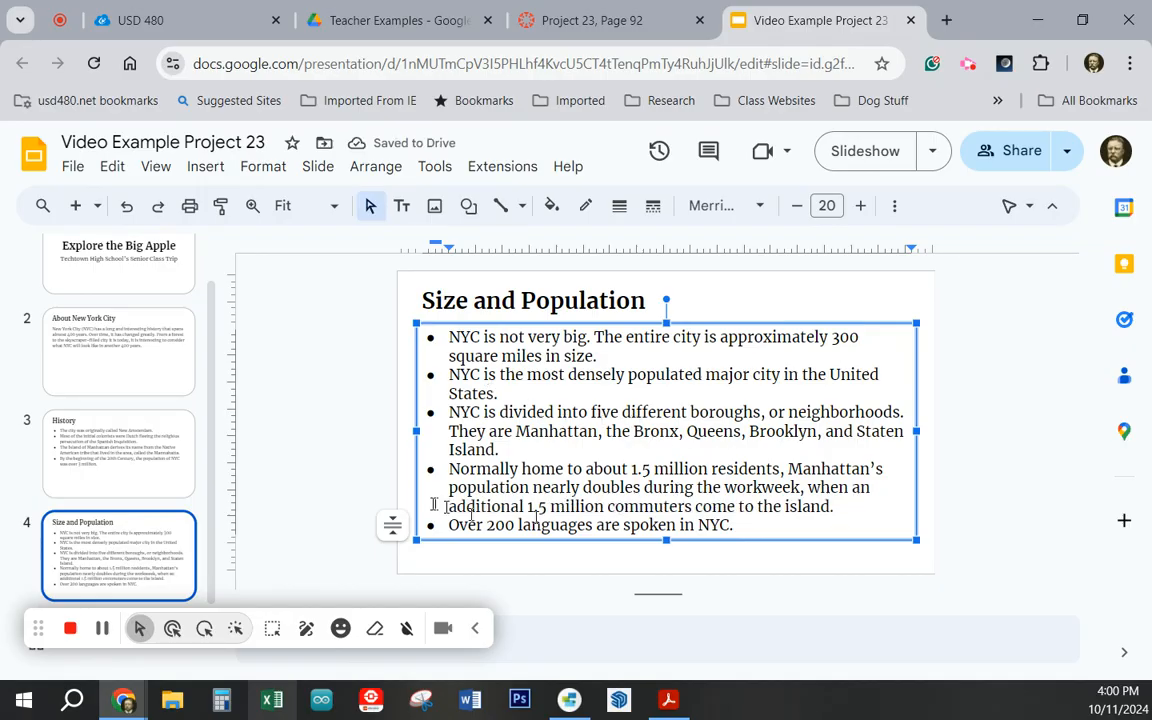
click(300, 468)
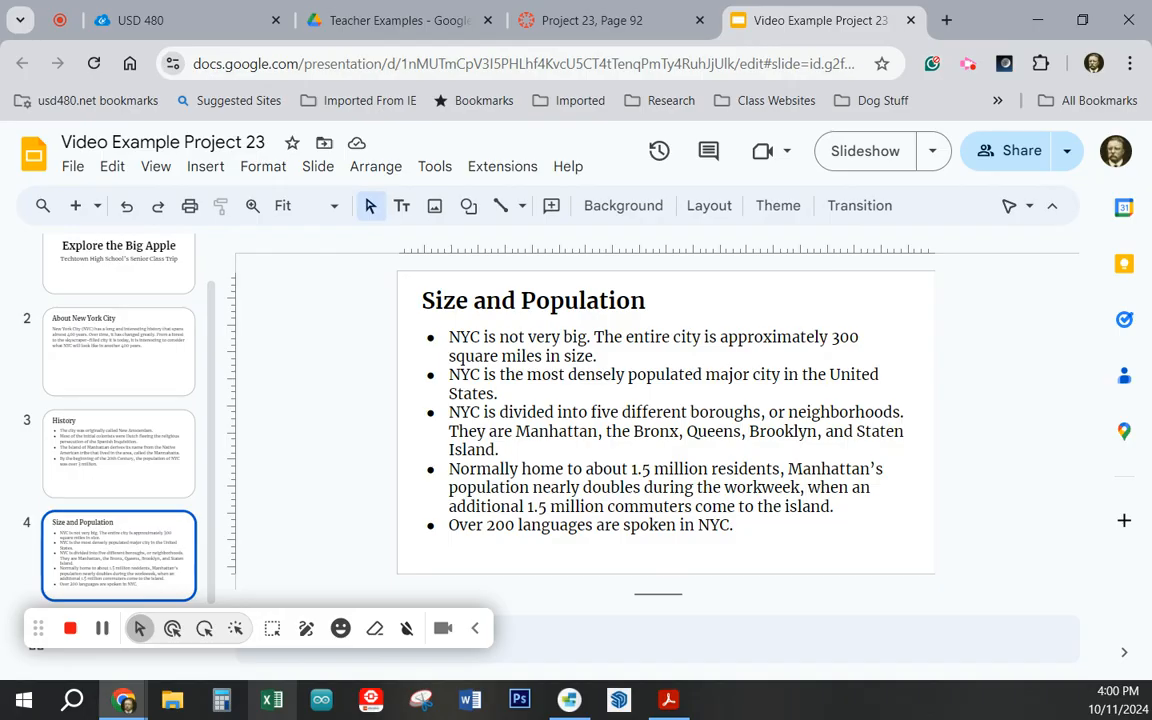
Duplicate the Size and Population slide.
right_click(130, 552)
mouse_move(130, 555)
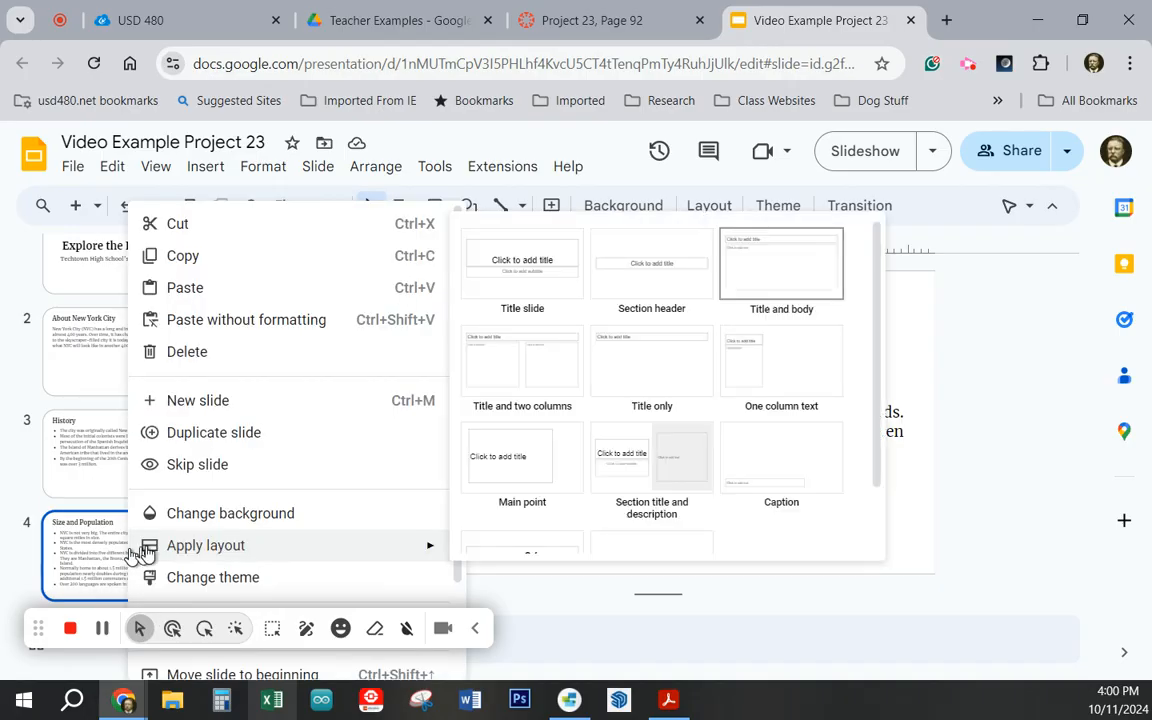
click(211, 432)
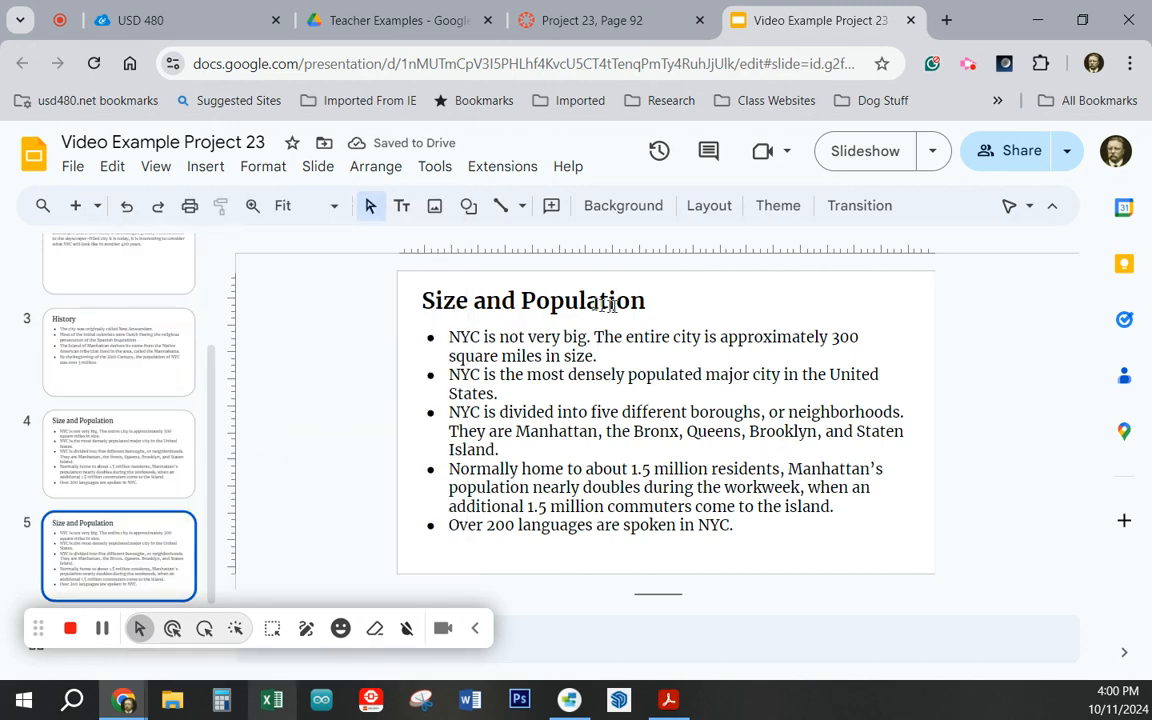
Replace the duplicated slide's title with "Famous Landmarks".
drag(643, 300, 532, 308)
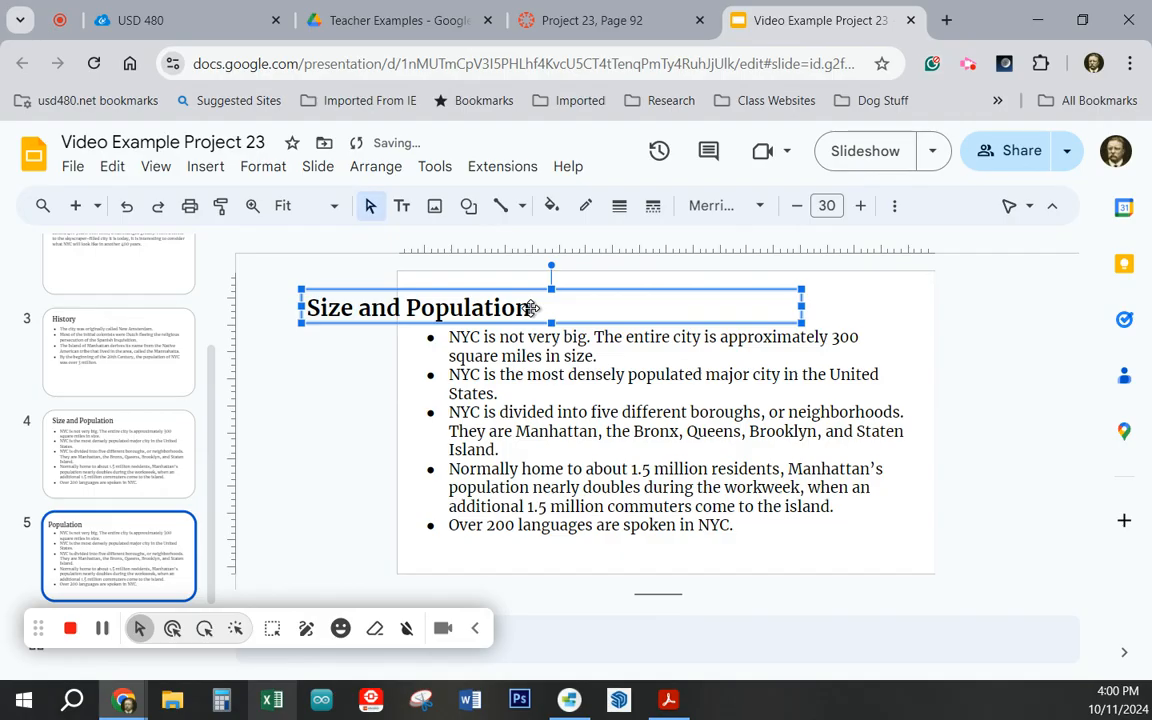
key(ctrl+z)
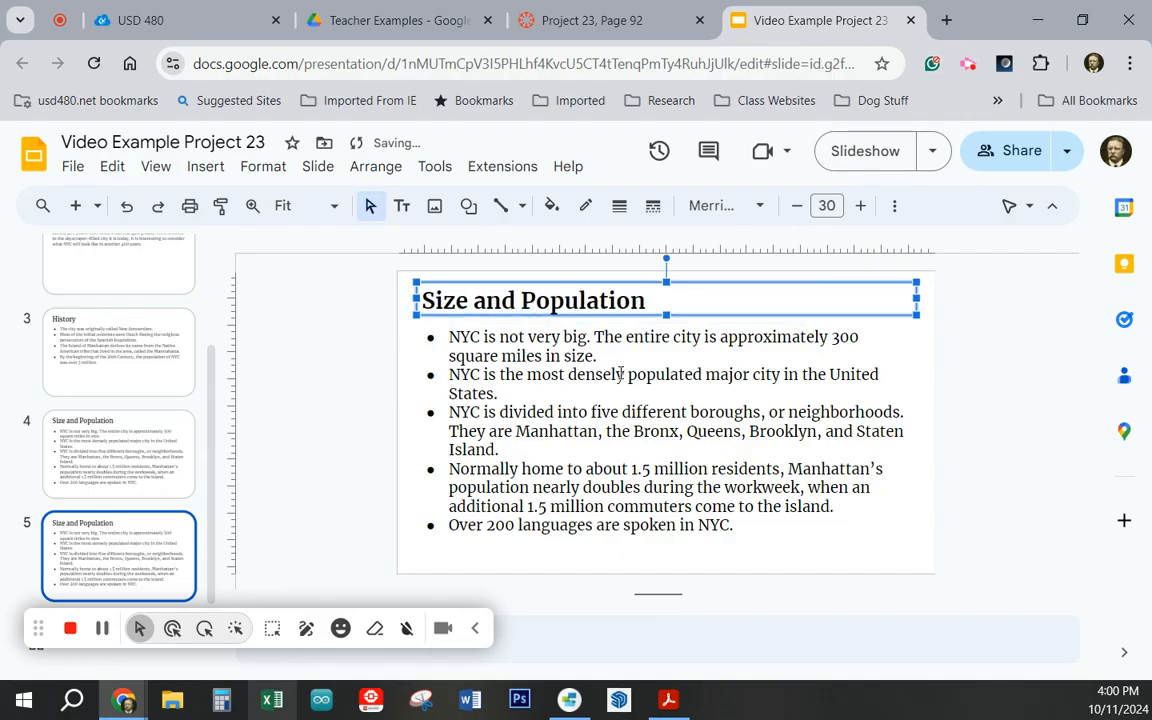
click(648, 302)
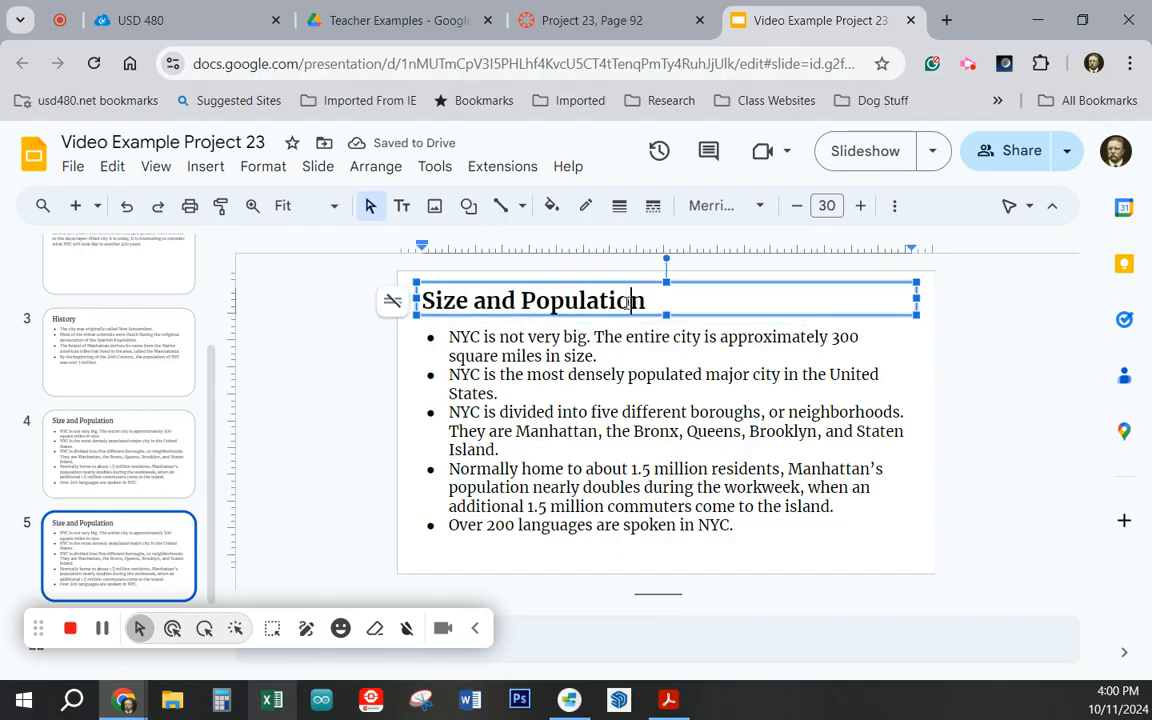
drag(648, 302, 427, 301)
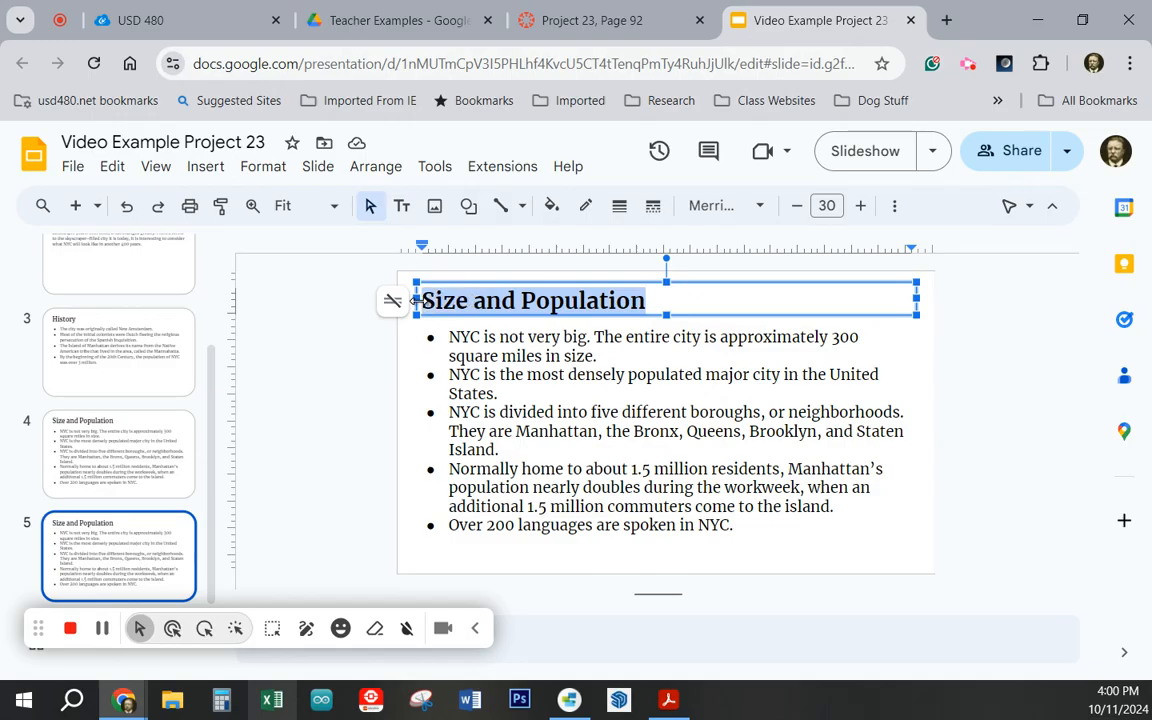
text(Fa)
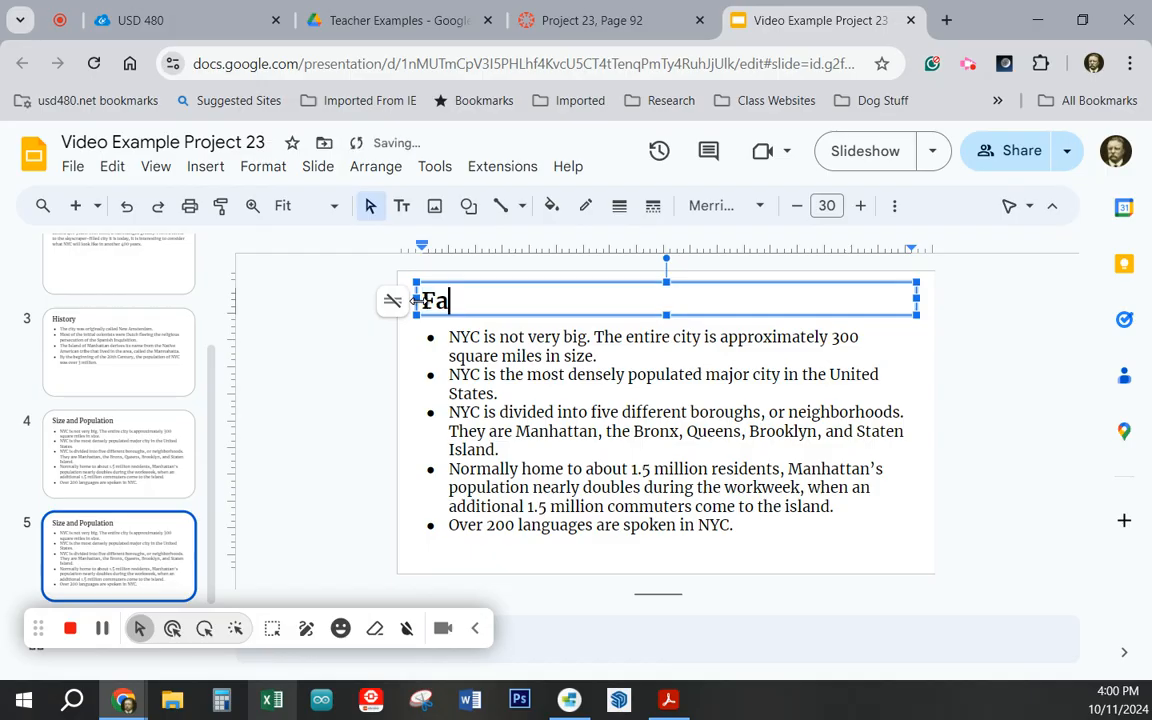
text(meous )
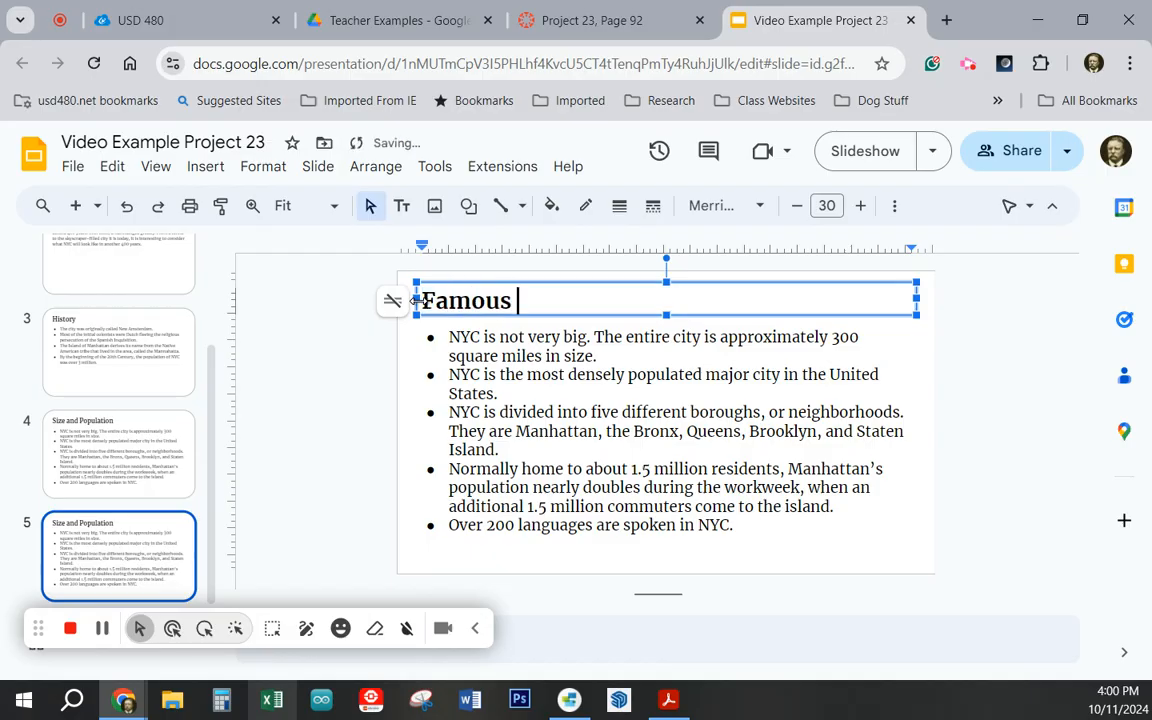
text(Landmarks)
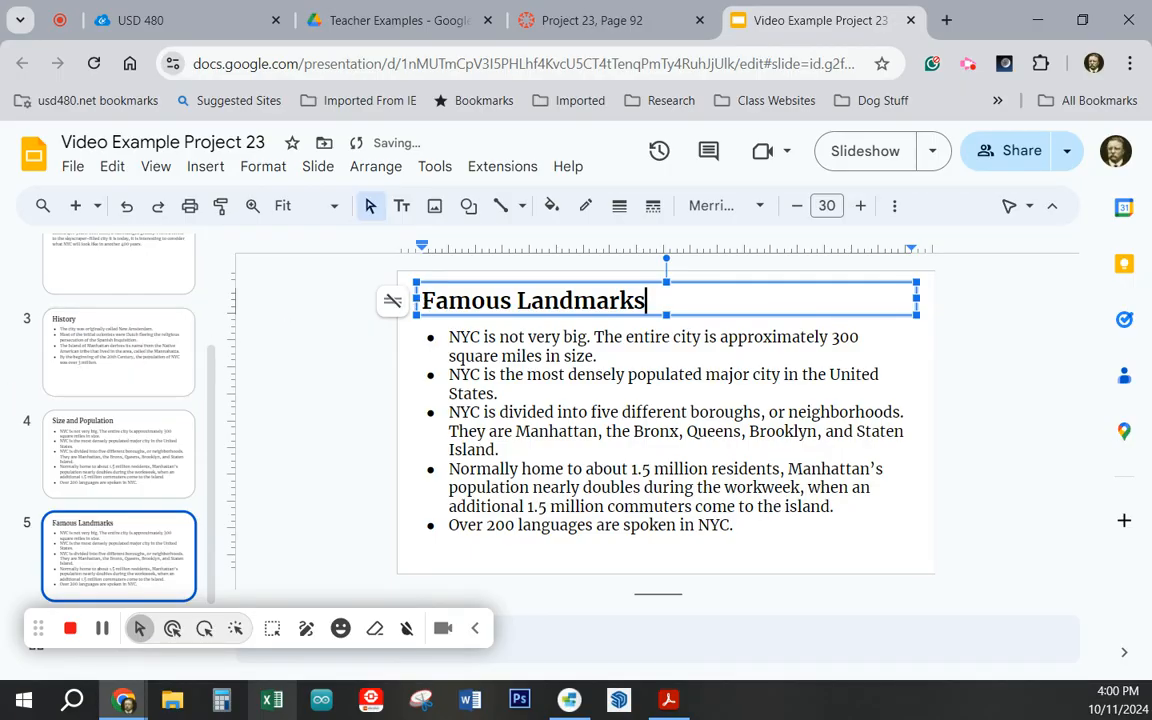
Copy the landmarks text from the Project 23 assignment page, from the Empire State Building line through the Times Square sentence.
click(598, 21)
scroll(720, 478, down, 5)
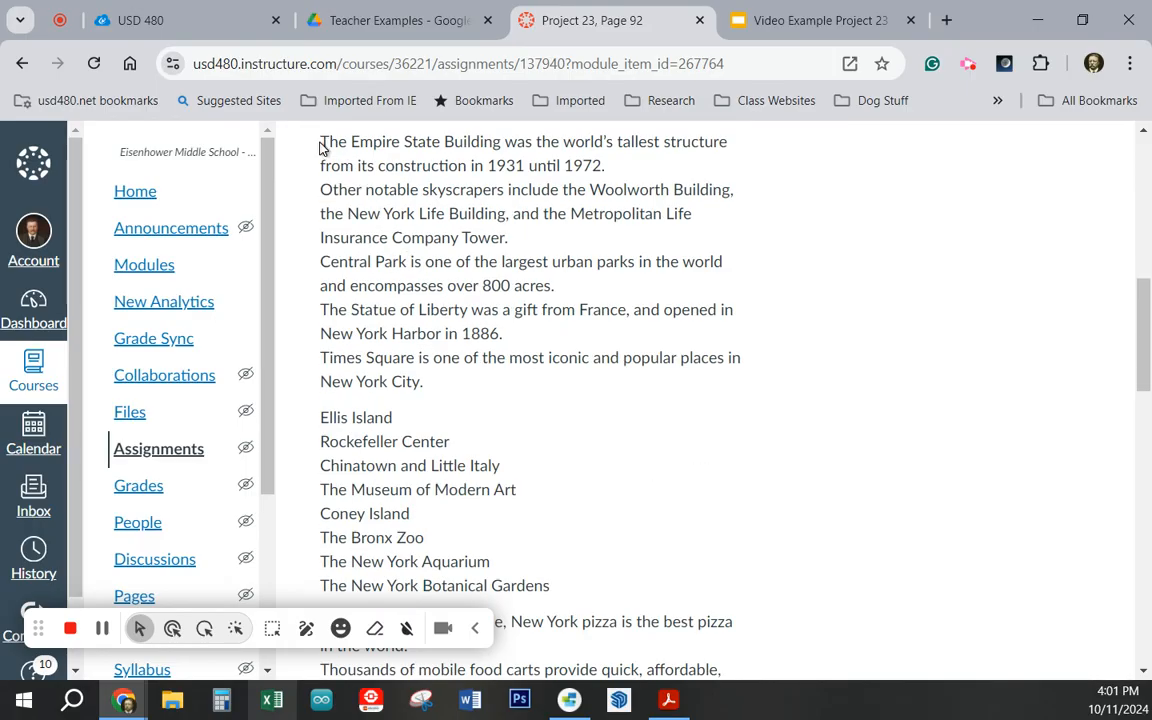
drag(320, 146, 432, 388)
key(ctrl+c)
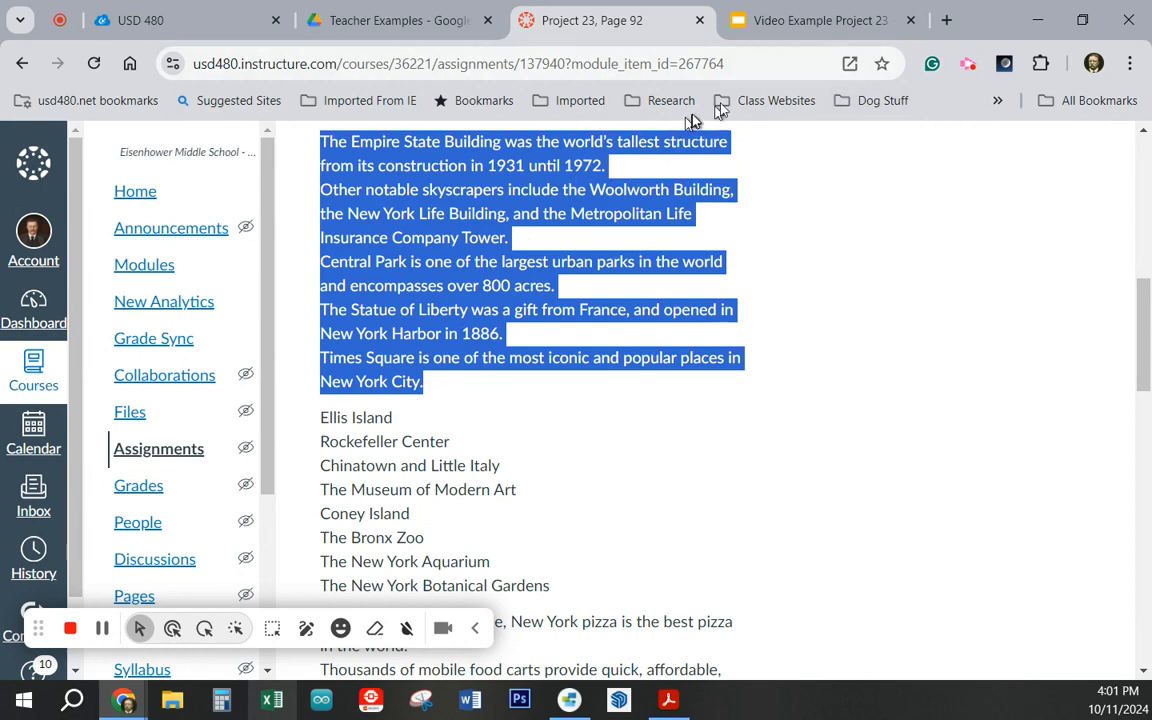
Replace the Famous Landmarks slide's old bullets with the copied landmarks text and remove the empty last bullet.
click(740, 20)
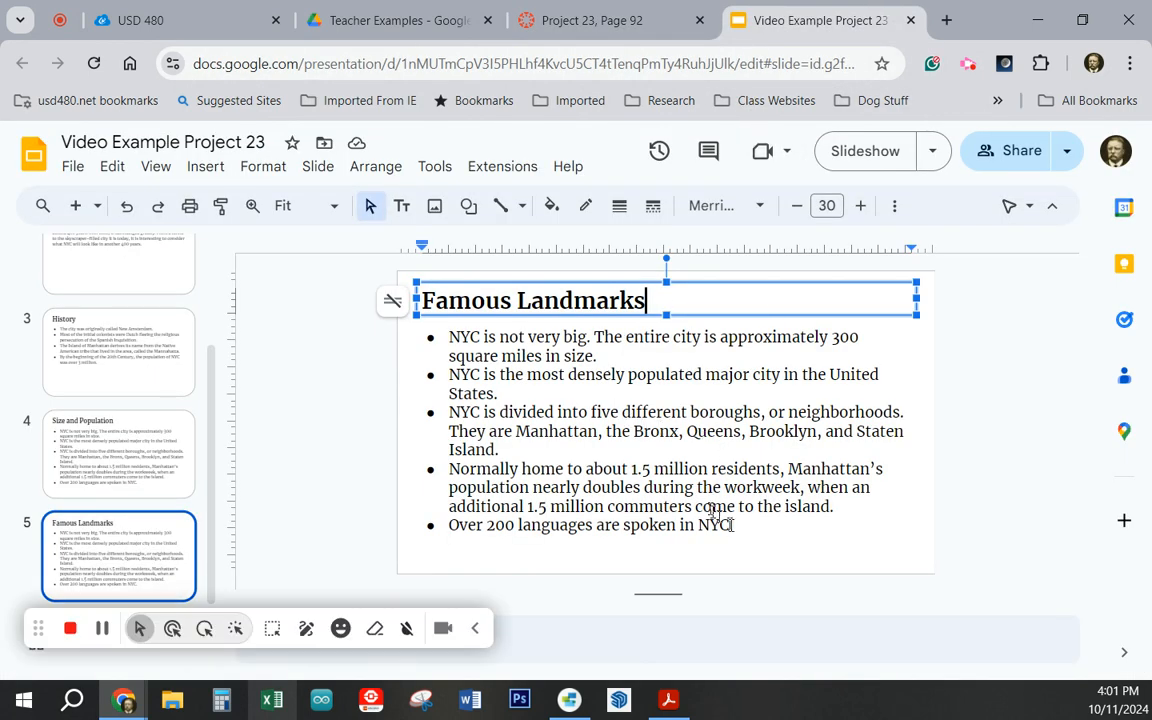
drag(732, 525, 450, 338)
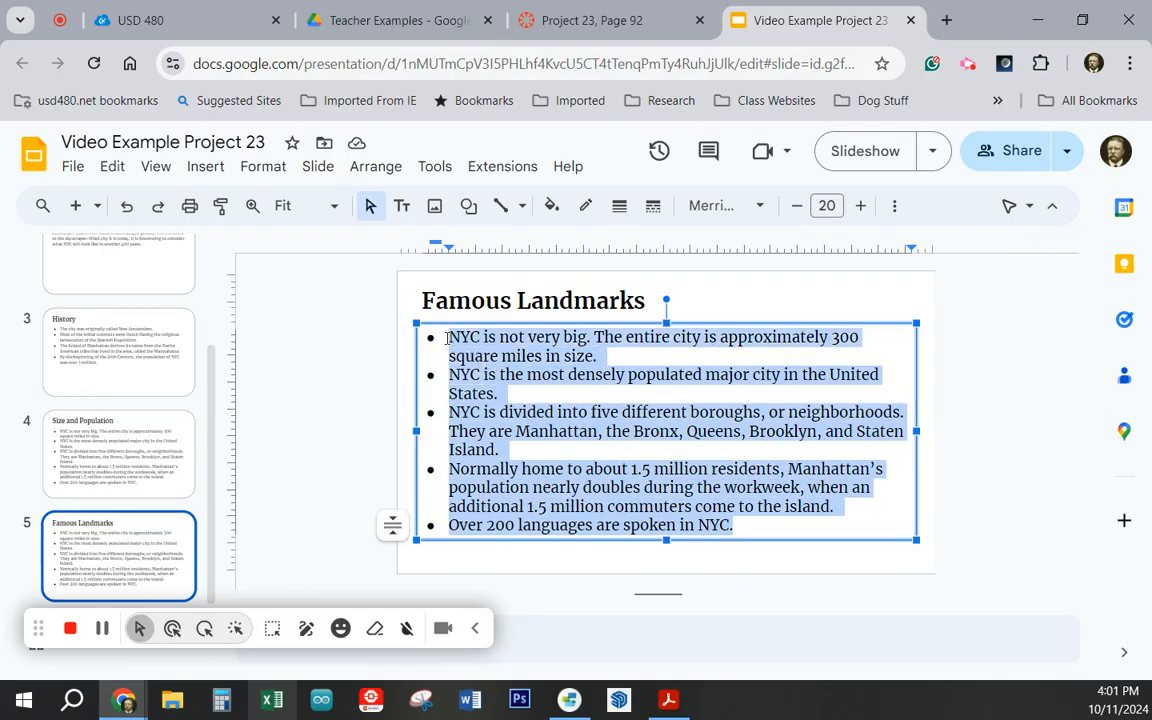
key(ctrl+v)
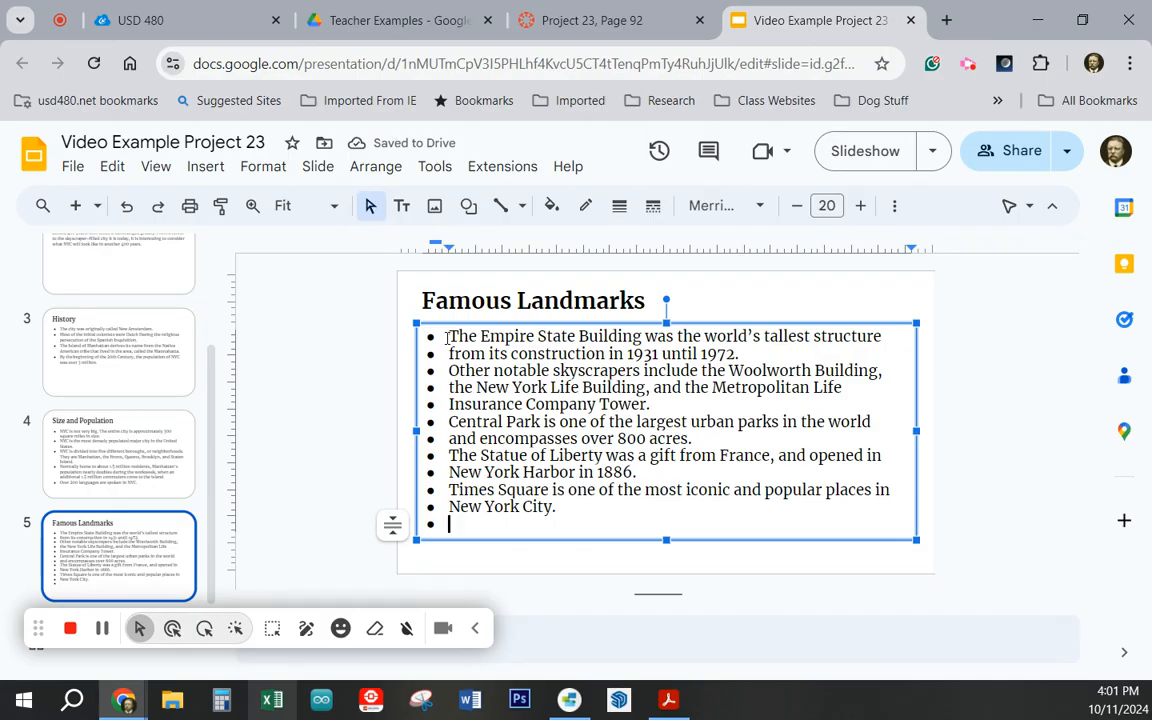
key(BackSpace)
key(BackSpace)
key(BackSpace)
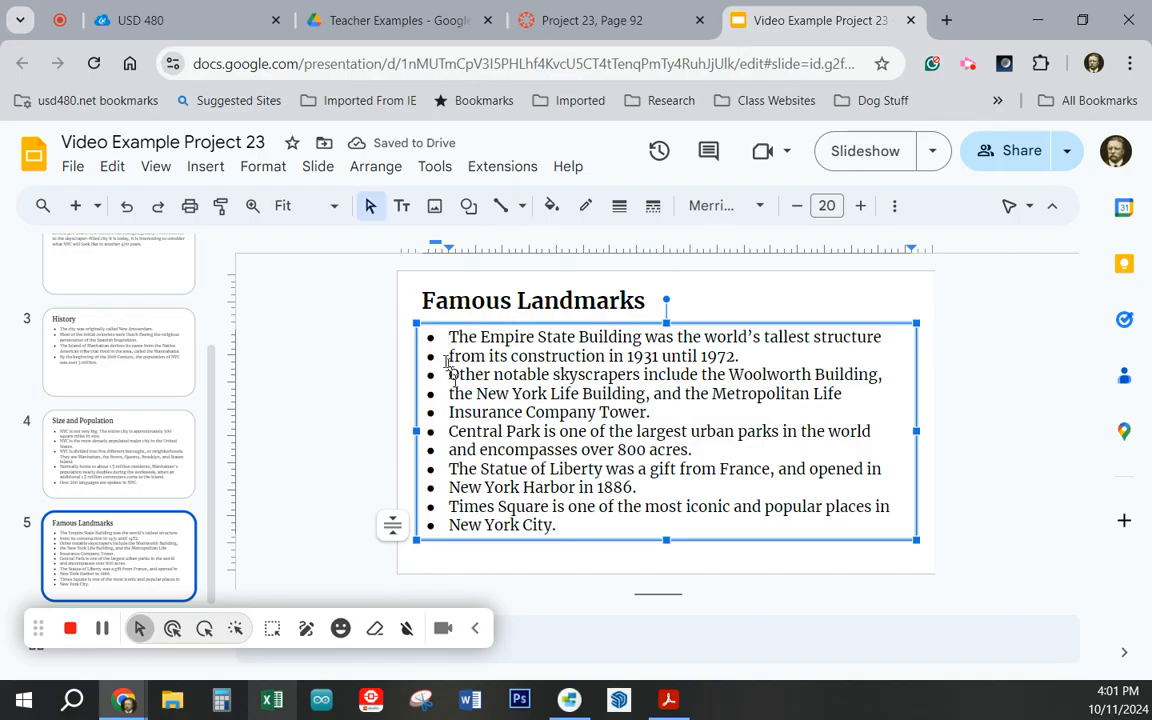
Rejoin the "from its construction in 1931 until 1972." line to the Empire State Building bullet.
click(448, 355)
key(BackSpace)
key(BackSpace)
key(BackSpace)
Rejoin the "the New York Life Building" and "Insurance Company Tower." lines to the "Other notable skyscrapers" bullet.
click(447, 395)
key(BackSpace)
key(BackSpace)
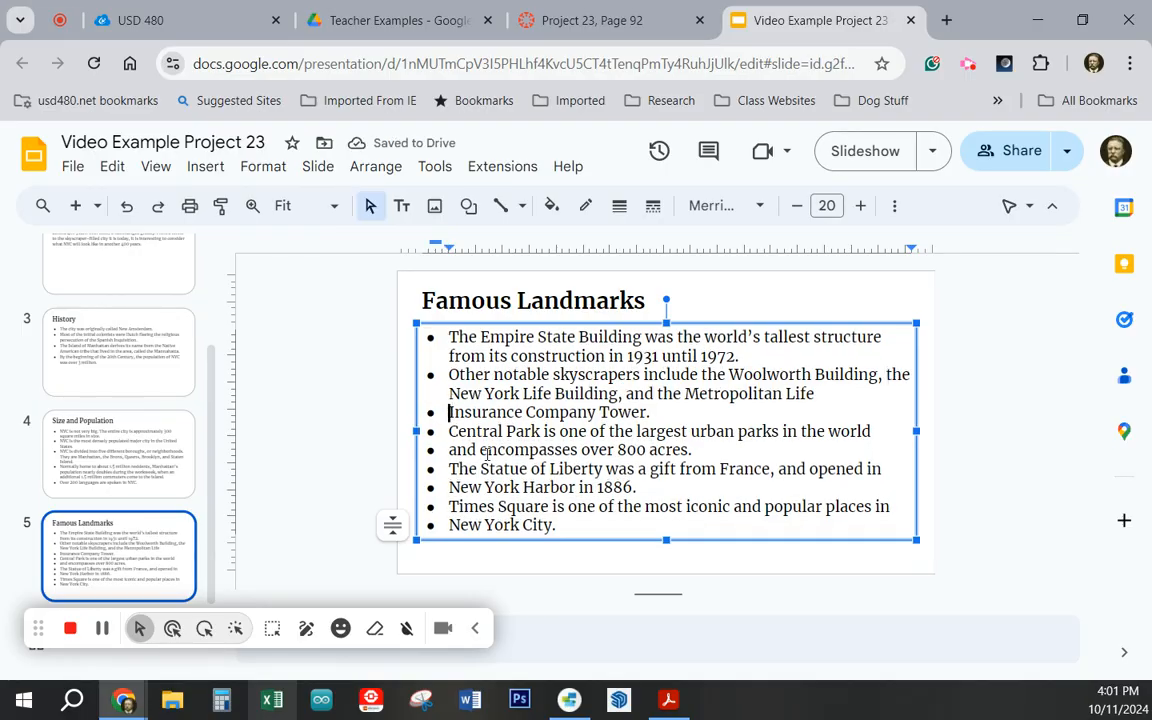
key(BackSpace)
key(BackSpace)
key(BackSpace)
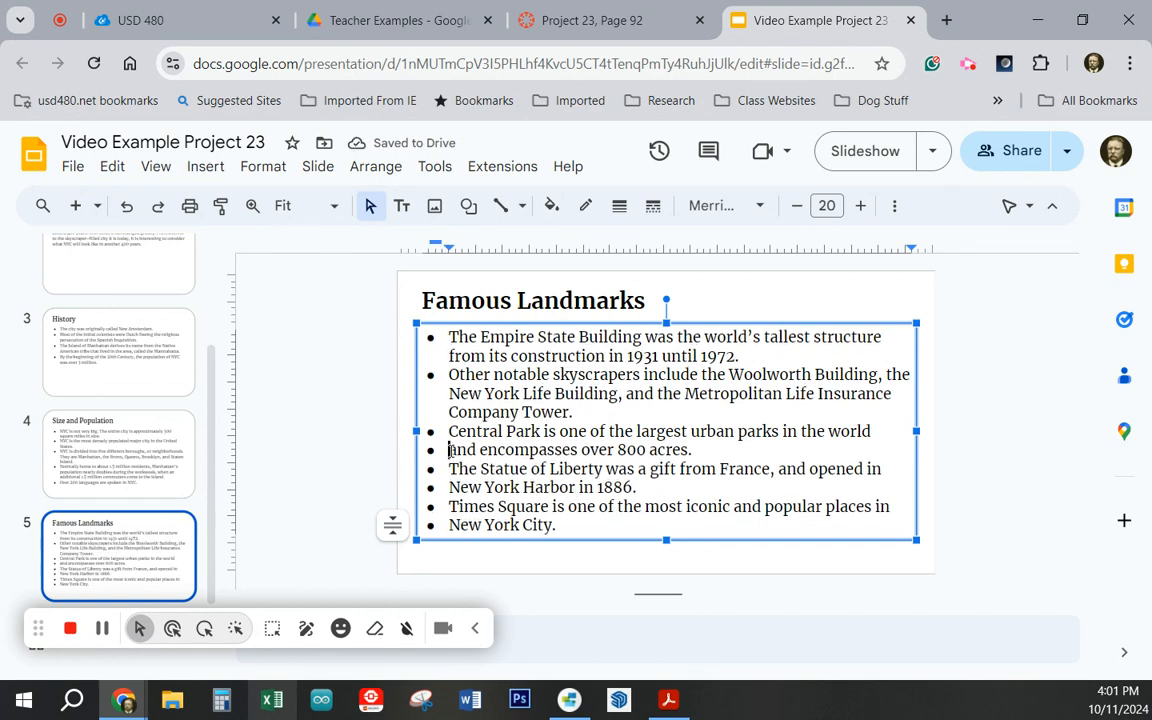
Rejoin the "and encompasses over 800 acres." line to the Central Park bullet.
click(449, 450)
key(BackSpace)
key(BackSpace)
key(BackSpace)
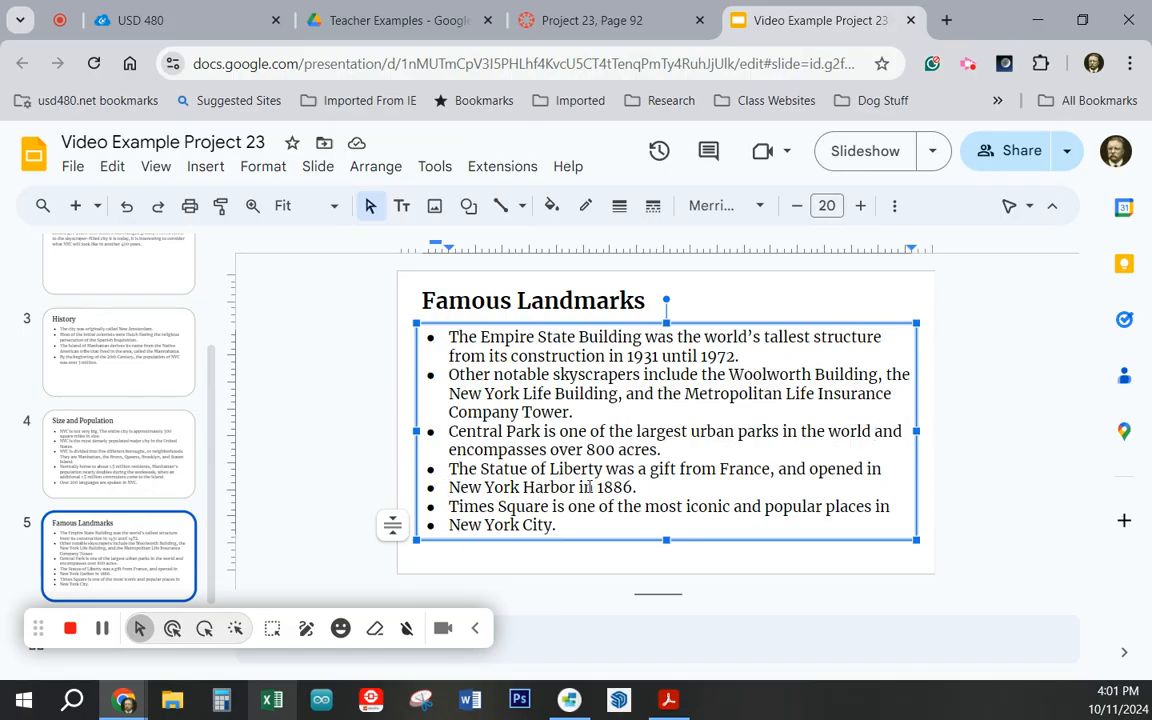
Rejoin "New York Harbor in 1886." to the Statue of Liberty bullet and "New York City." to the Times Square bullet.
key(BackSpace)
key(BackSpace)
key(BackSpace)
key(Return)
key(BackSpace)
key(BackSpace)
key(BackSpace)
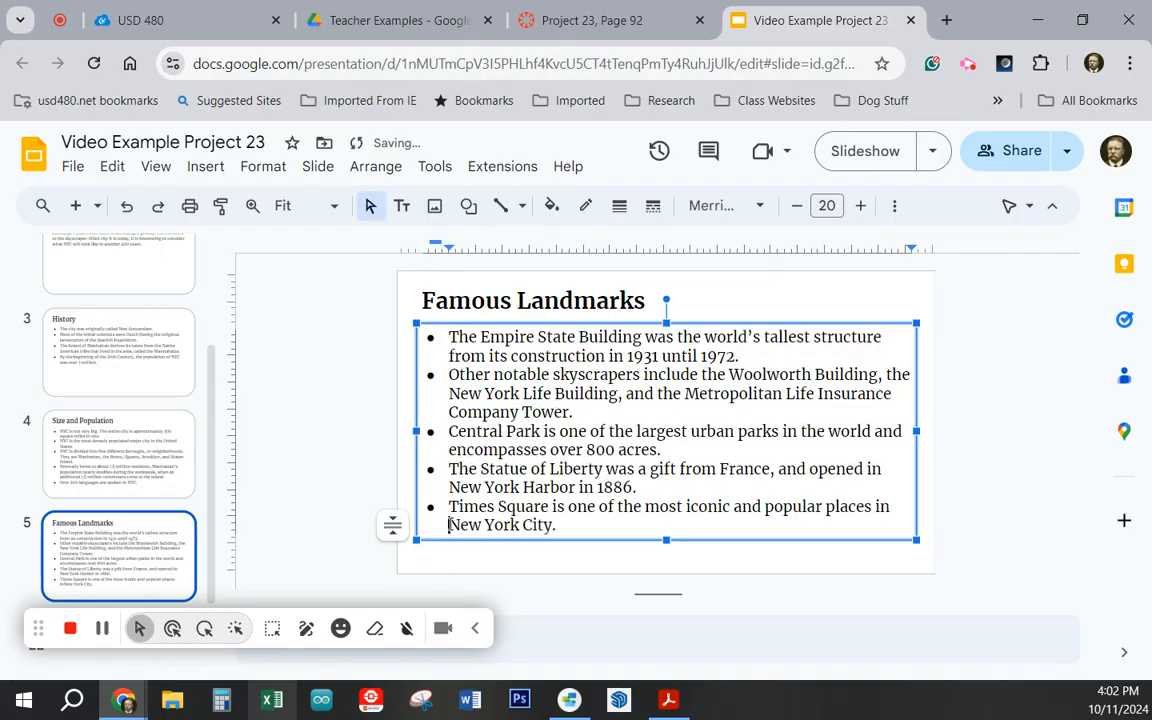
Duplicate the Famous Landmarks slide and retitle the copy "Attractions".
click(491, 487)
right_click(90, 550)
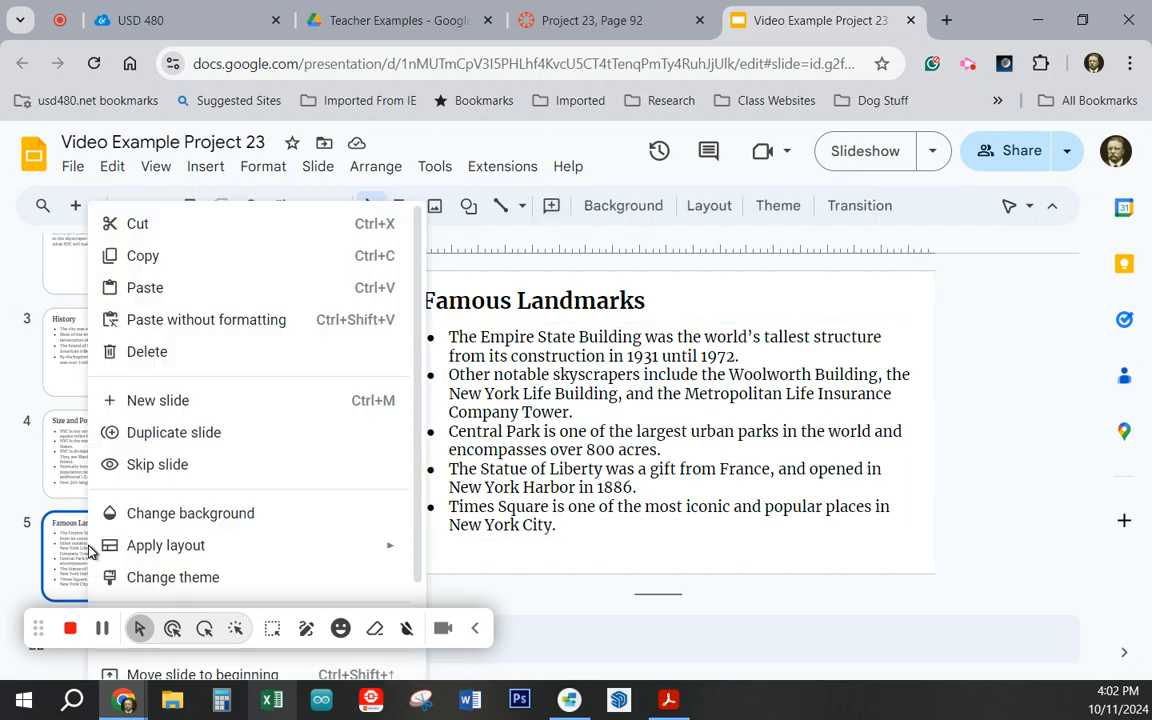
click(188, 438)
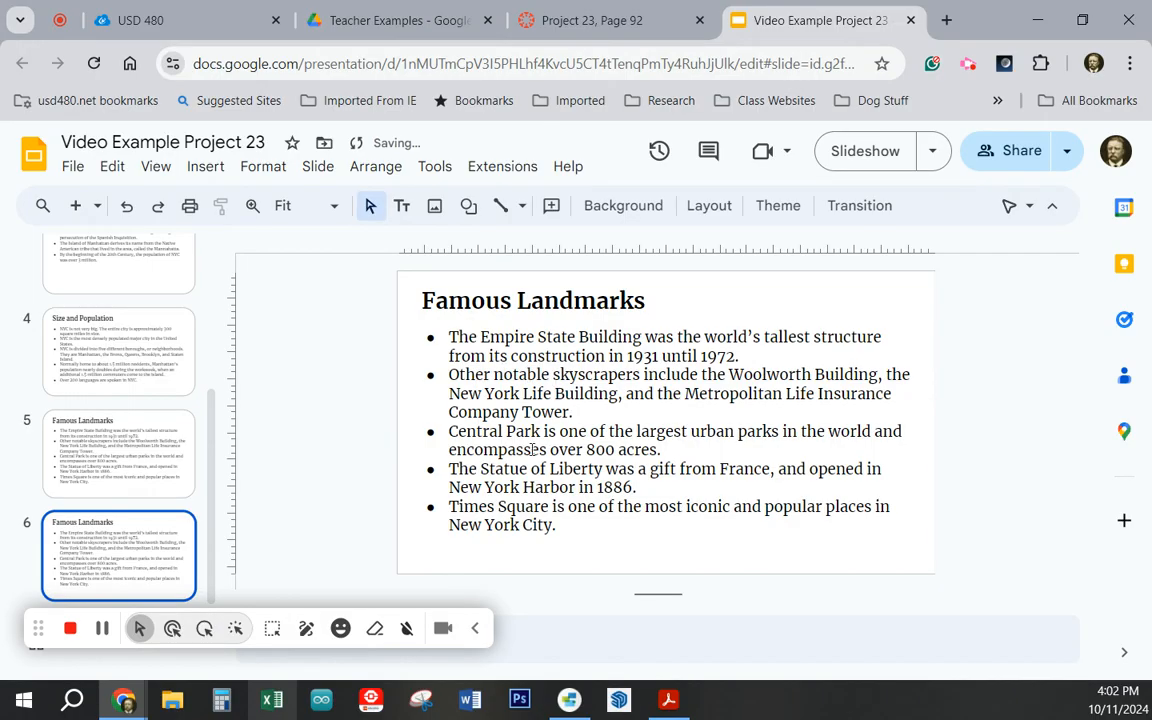
click(631, 303)
drag(645, 302, 427, 302)
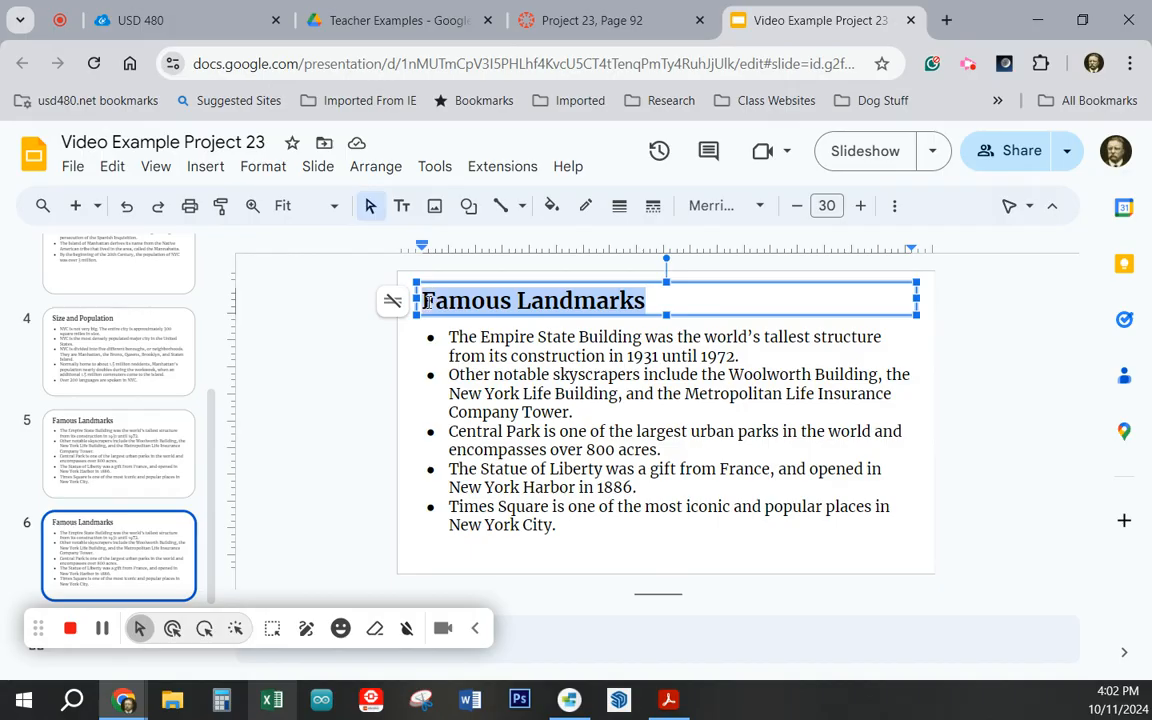
text(Attract)
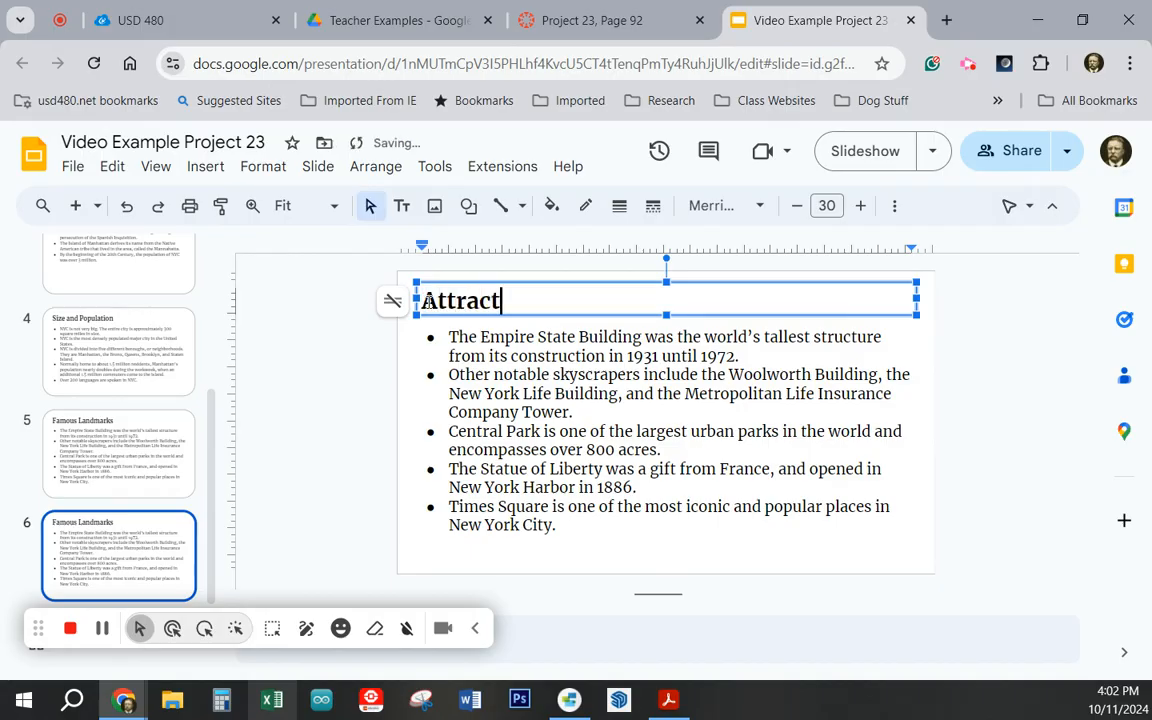
text(ions)
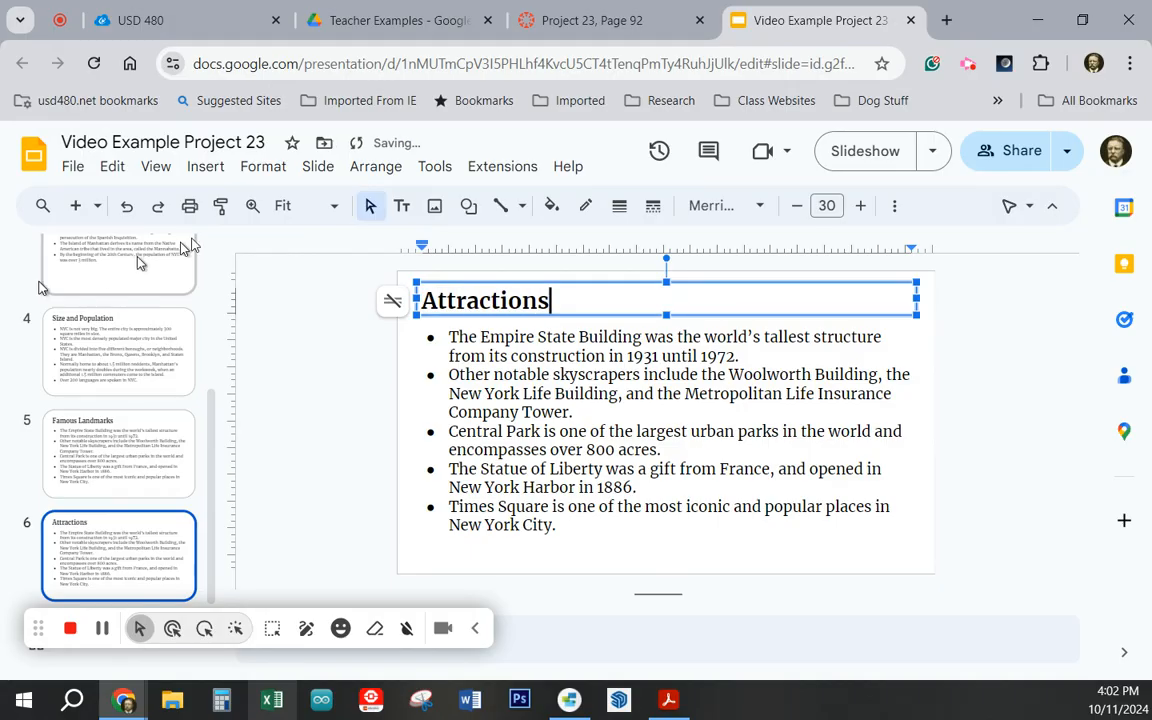
Copy the attractions list from the Project 23 assignment page, from Ellis Island through The New York Botanical Gardens.
click(560, 24)
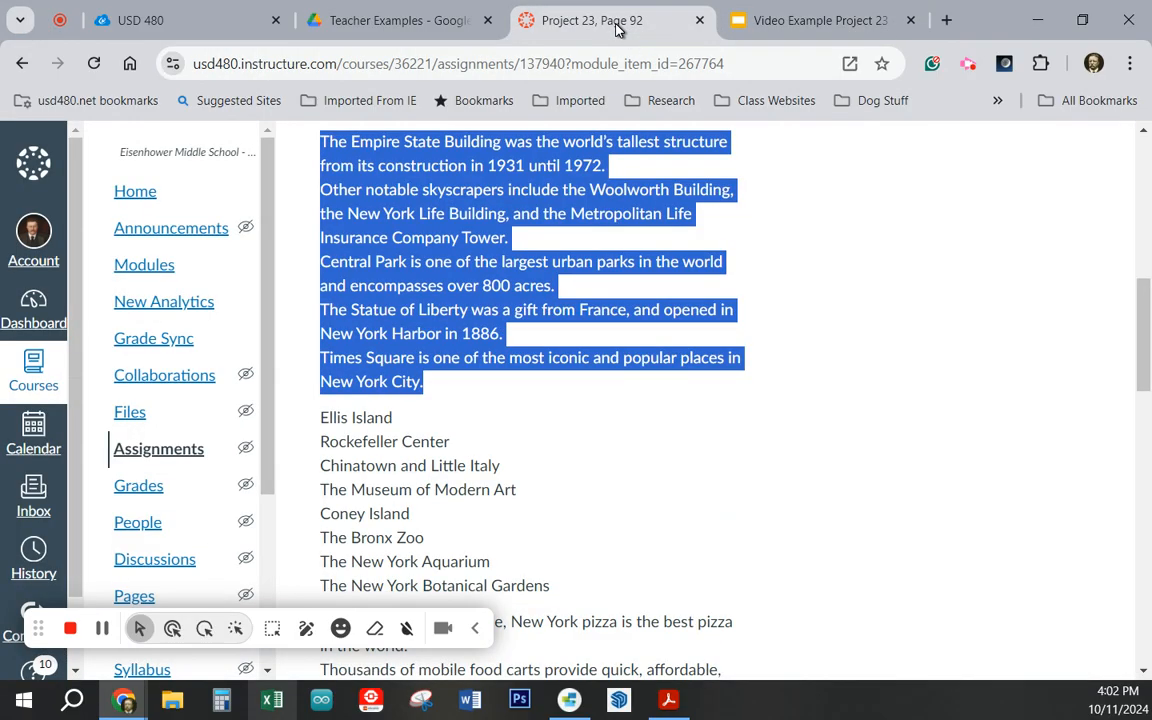
scroll(440, 470, down, 1)
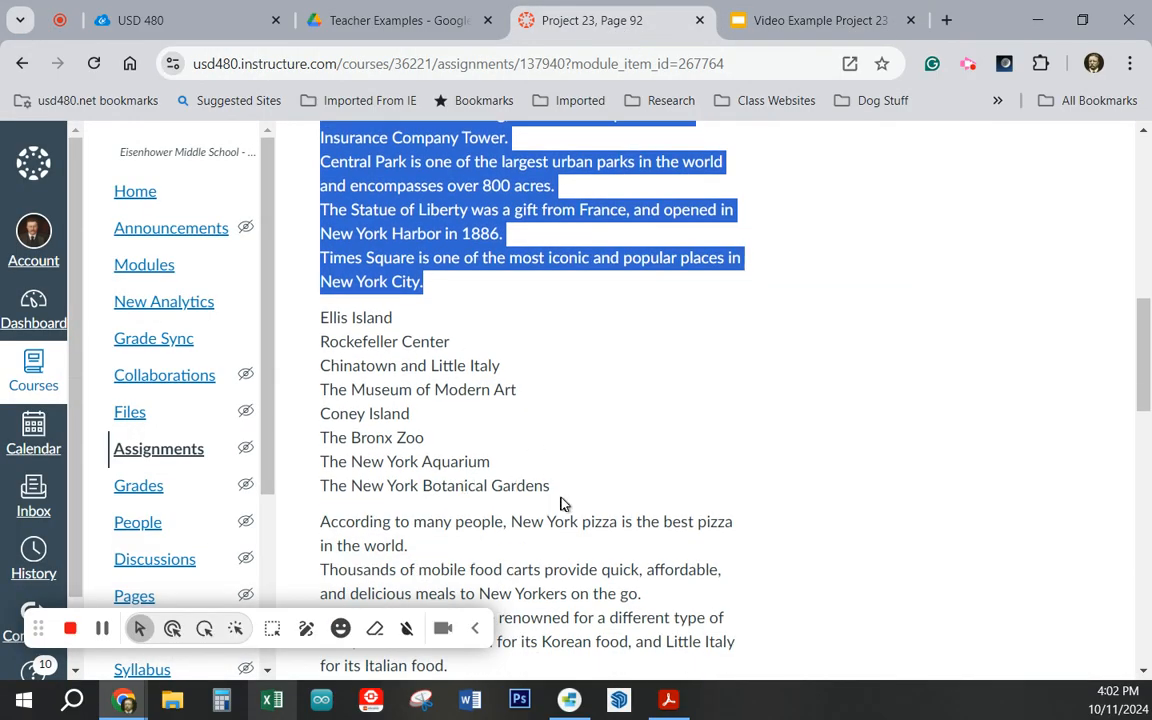
drag(552, 487, 318, 325)
key(ctrl+c)
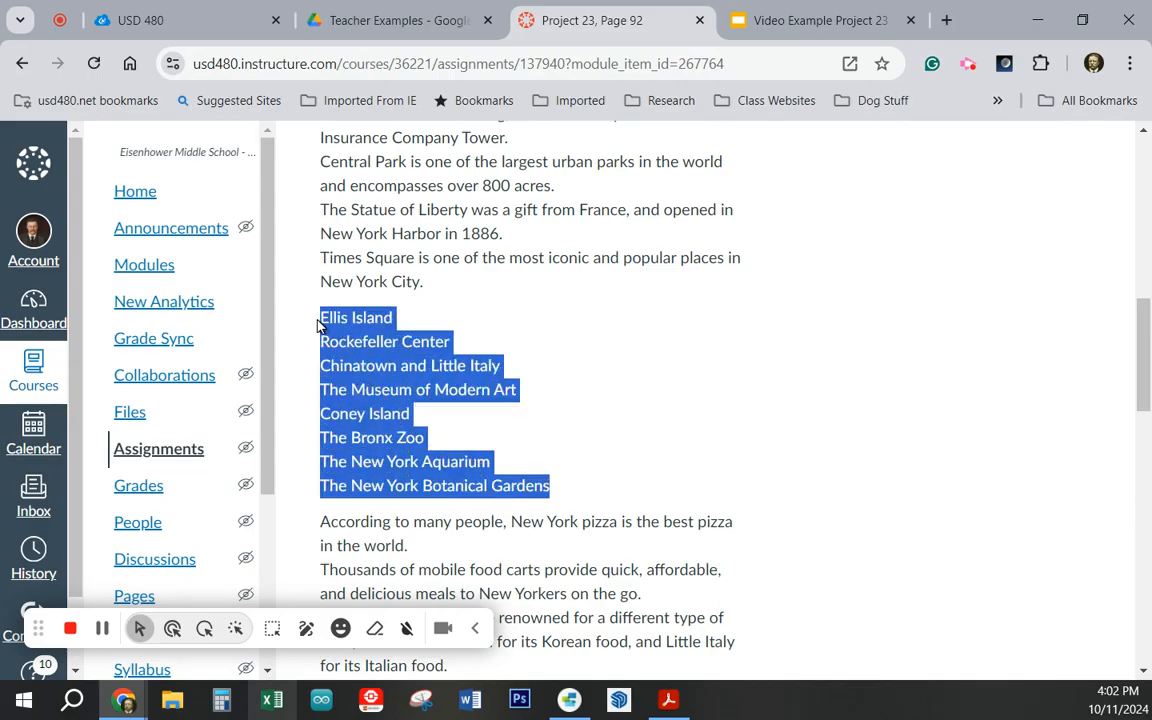
Replace the Attractions slide's old bullets with the copied list, pasted without formatting, and remove the empty last bullet.
click(745, 20)
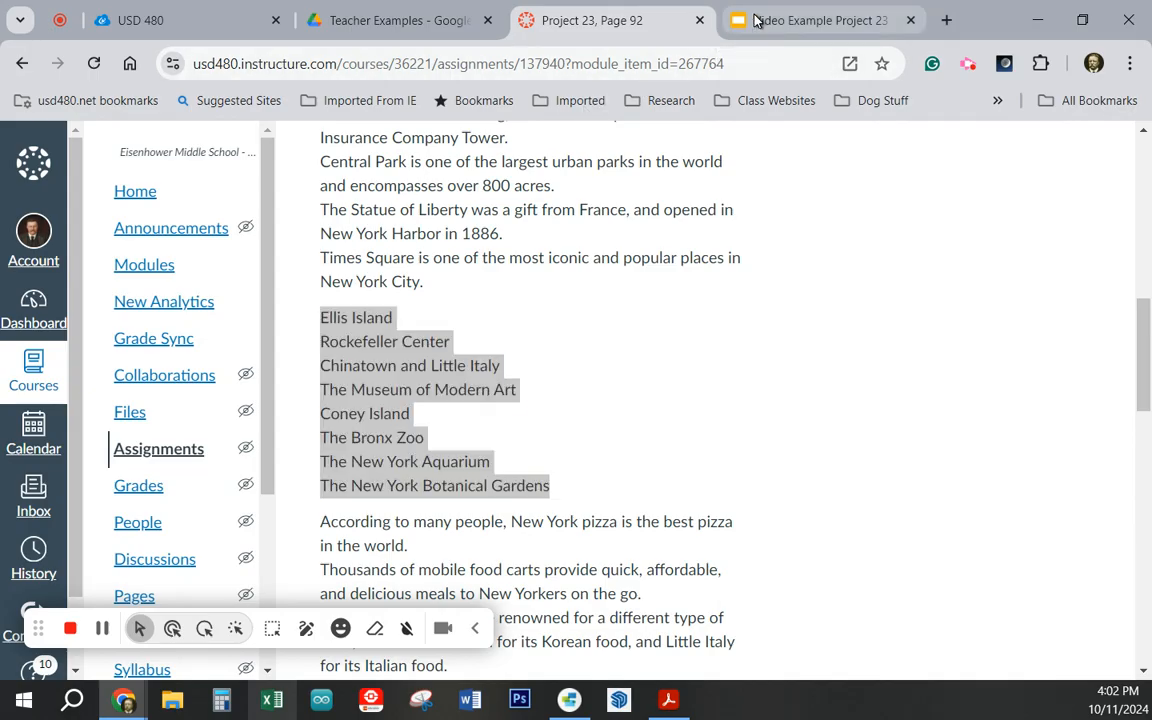
drag(566, 524, 448, 342)
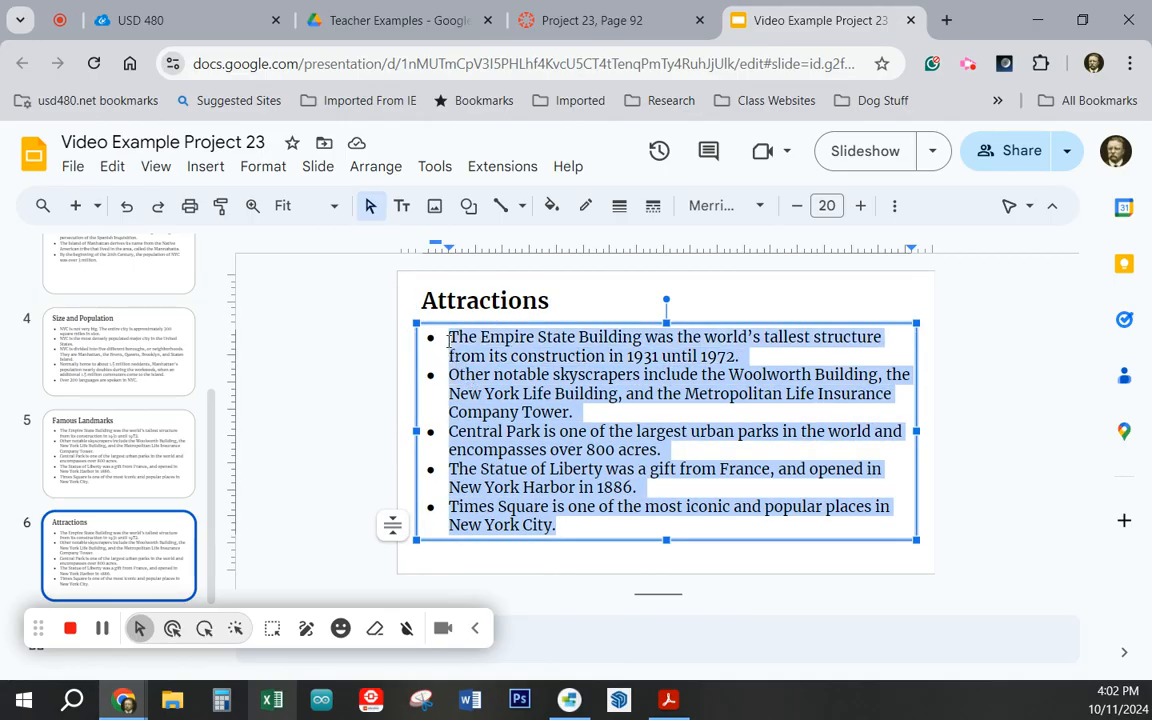
key(ctrl+v)
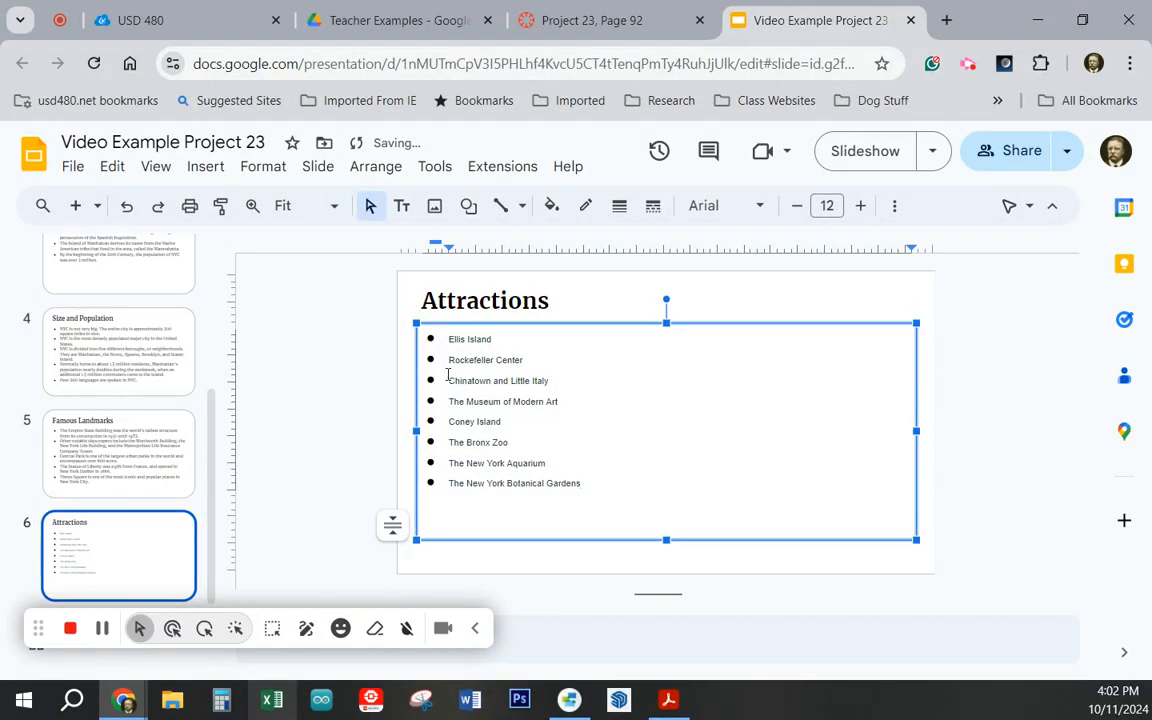
key(ctrl+z)
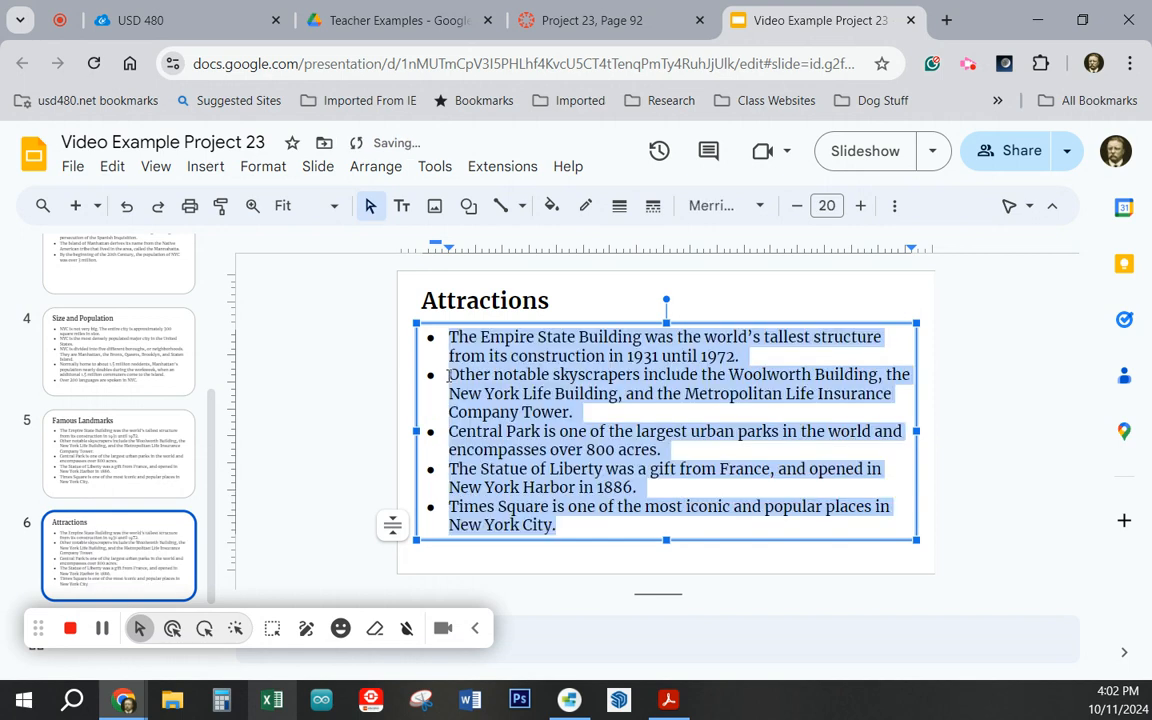
key(ctrl+shift+v)
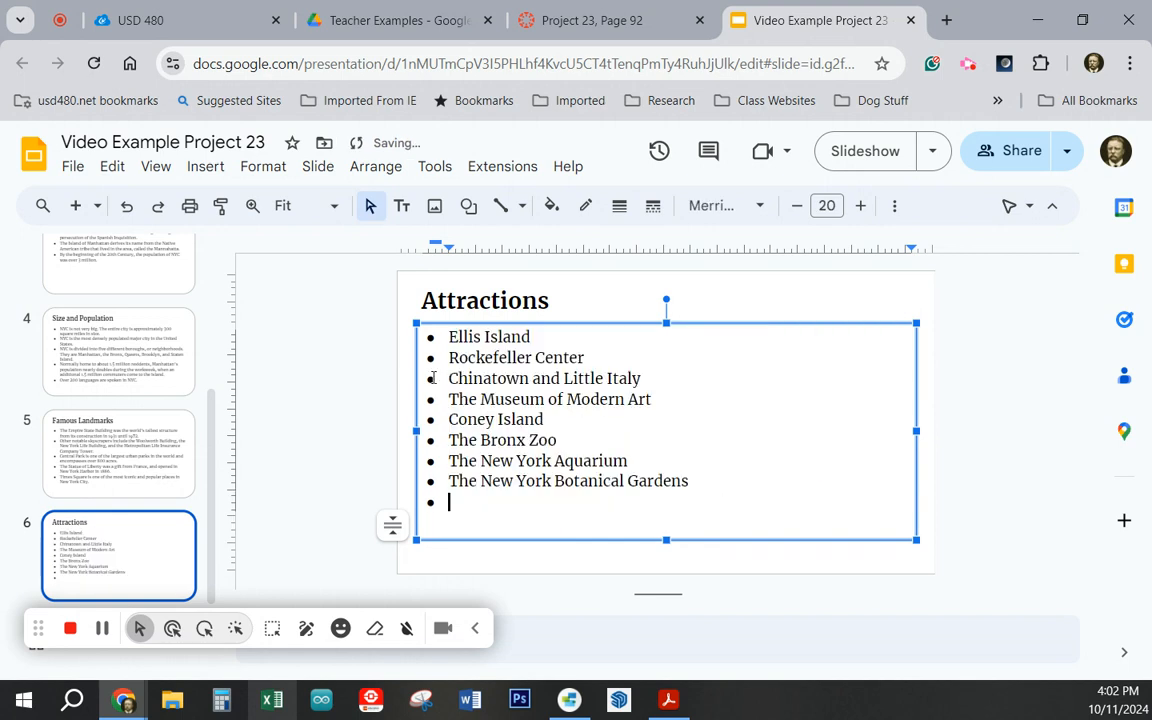
key(BackSpace)
key(BackSpace)
key(BackSpace)
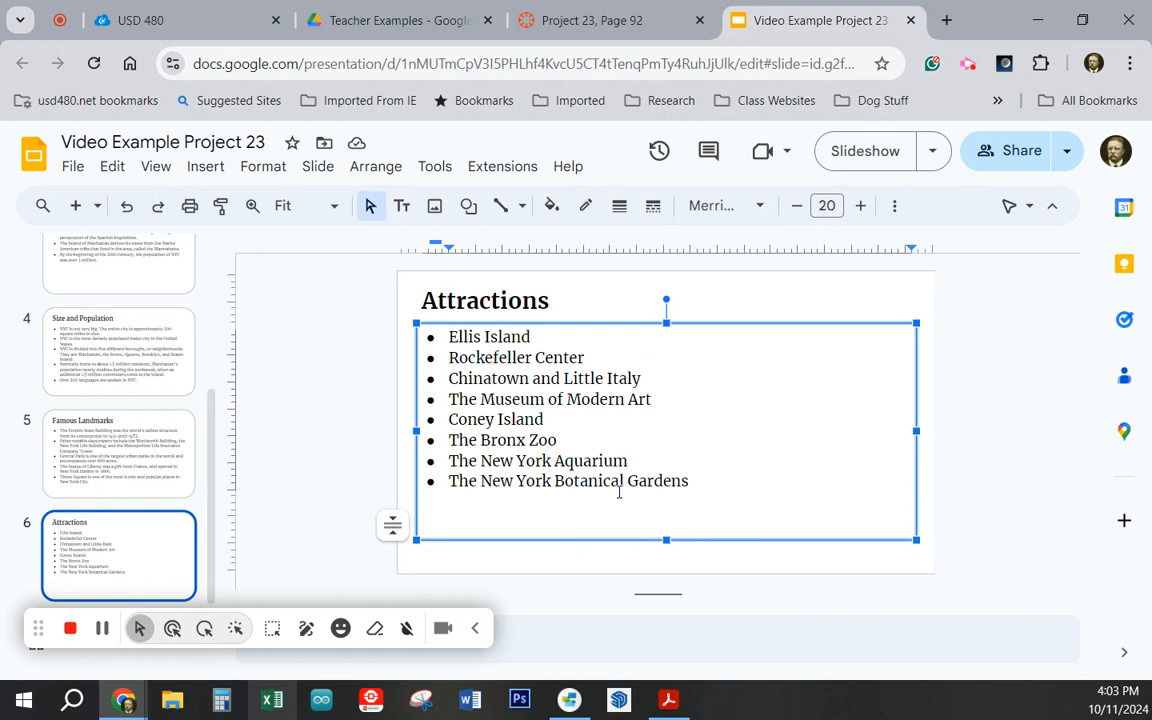
Duplicate the Attractions slide and retitle the copy "Food".
click(527, 483)
right_click(97, 543)
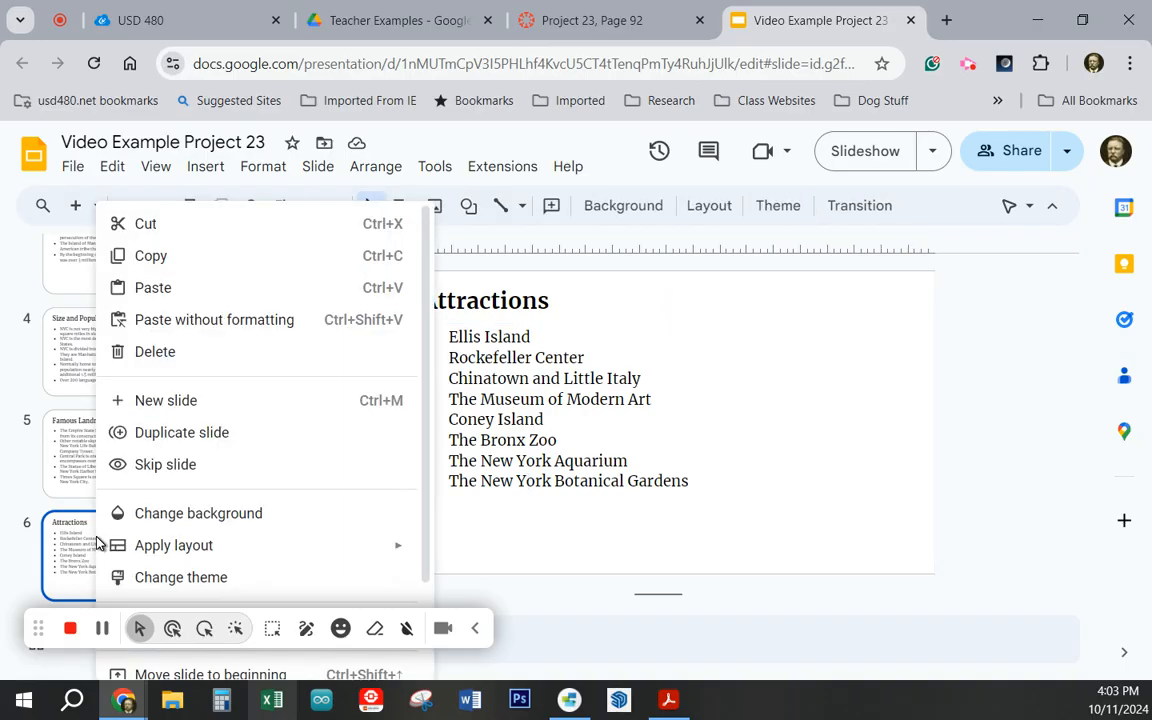
click(212, 432)
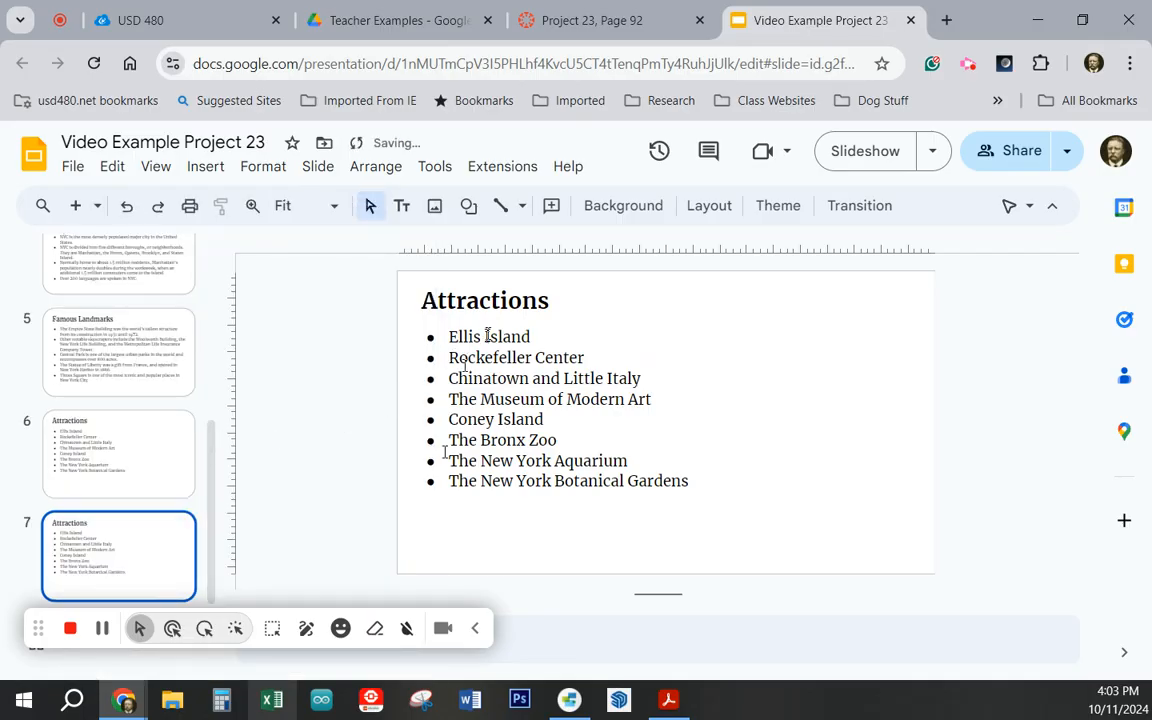
double_click(524, 302)
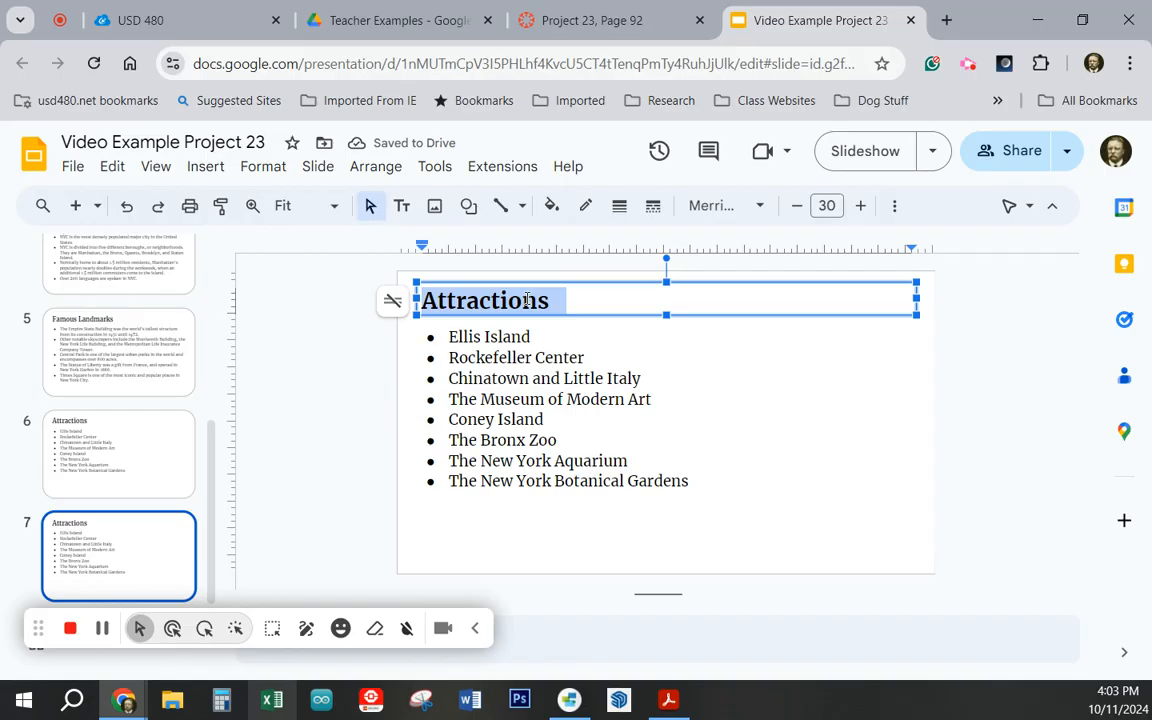
text(Food)
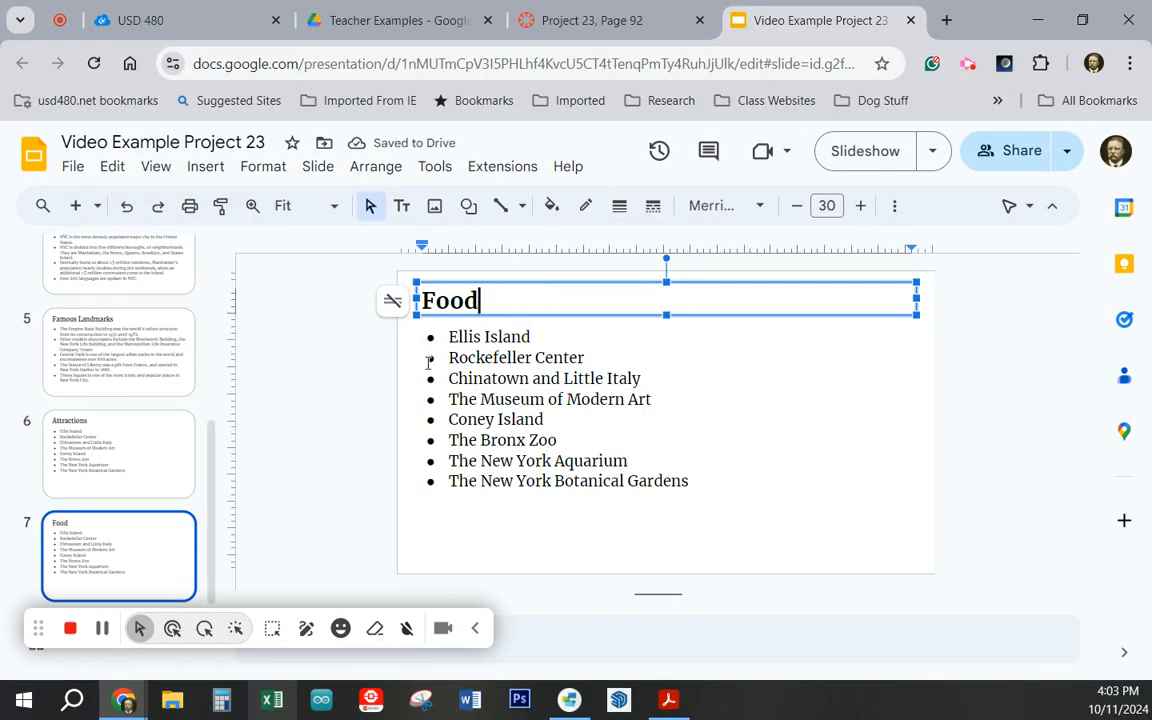
Copy the food text from the Project 23 assignment page, from "According to many people" through "invented in New York City".
click(536, 28)
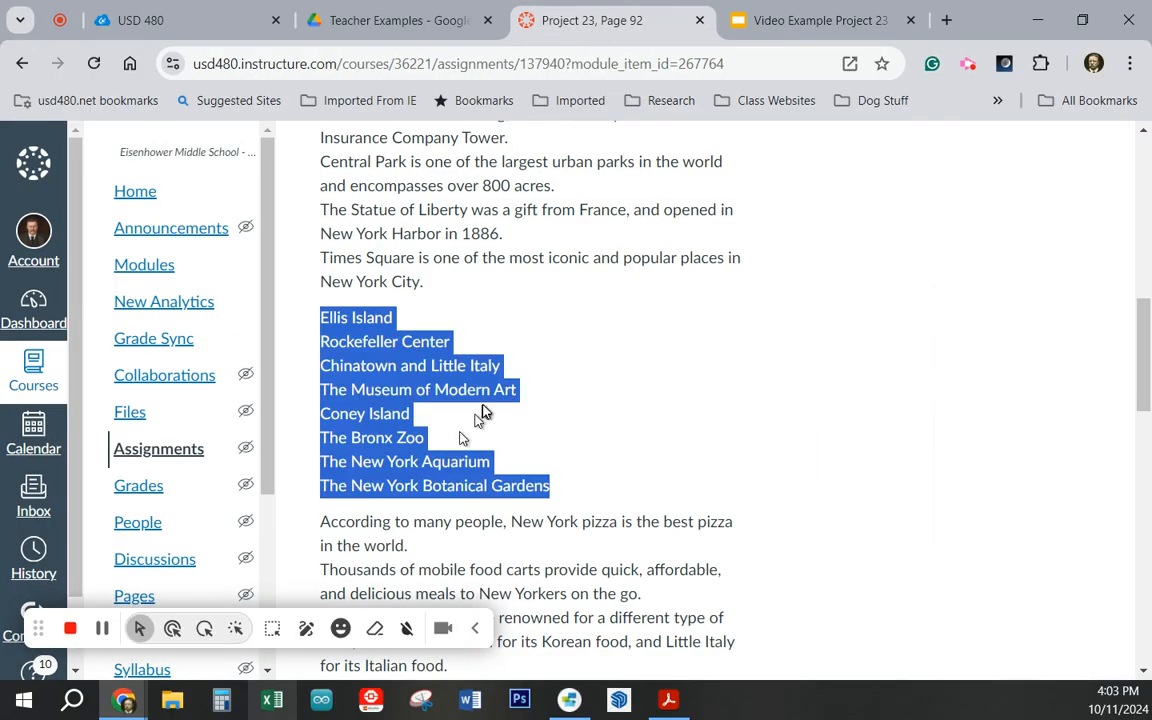
scroll(480, 412, down, 3)
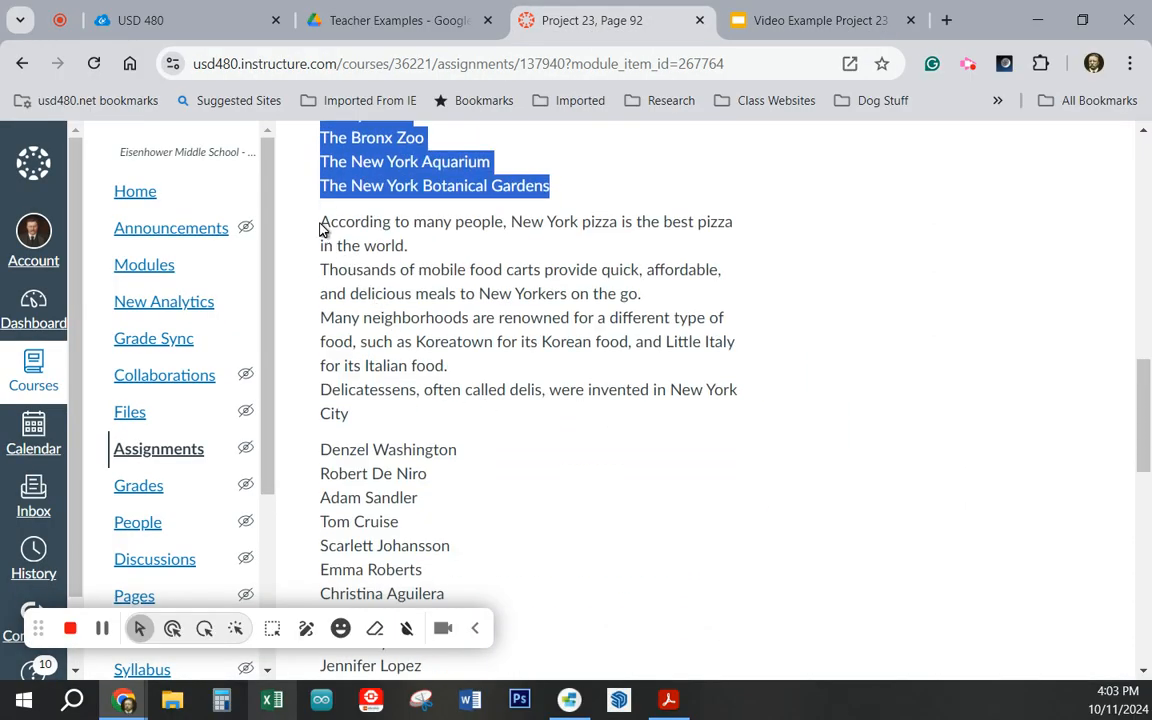
drag(321, 222, 385, 421)
key(ctrl+c)
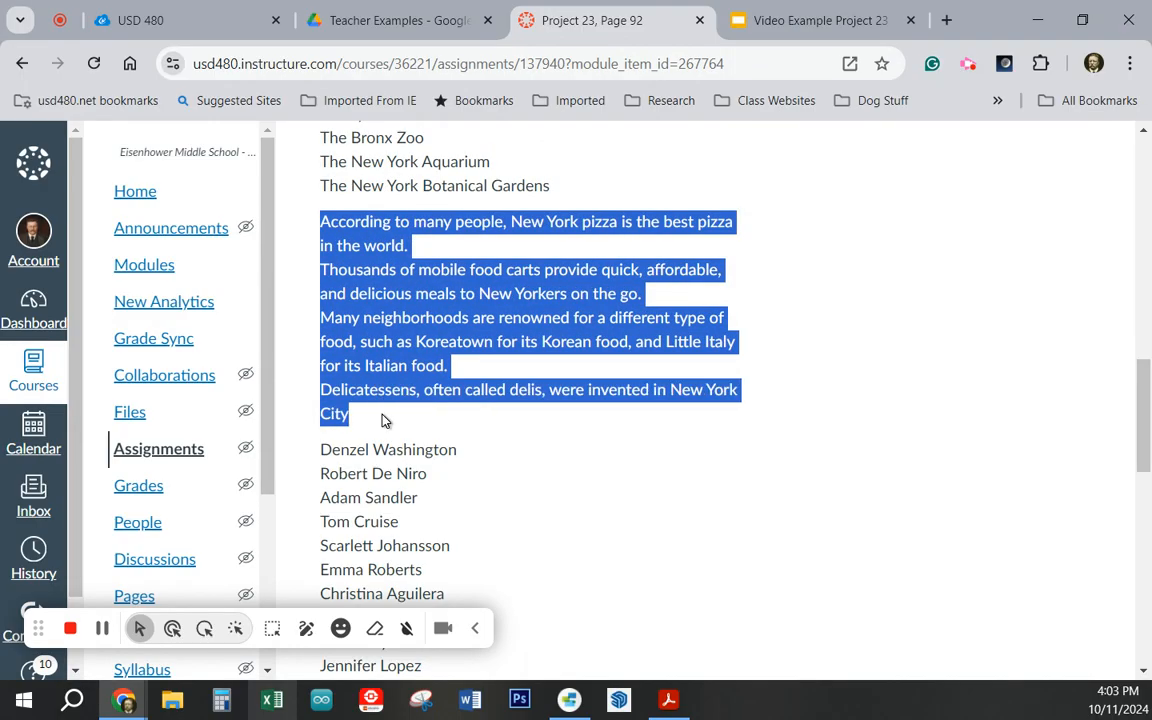
Replace the Food slide's old attractions bullets with the copied text, pasted without formatting, and remove the empty last bullet.
click(818, 20)
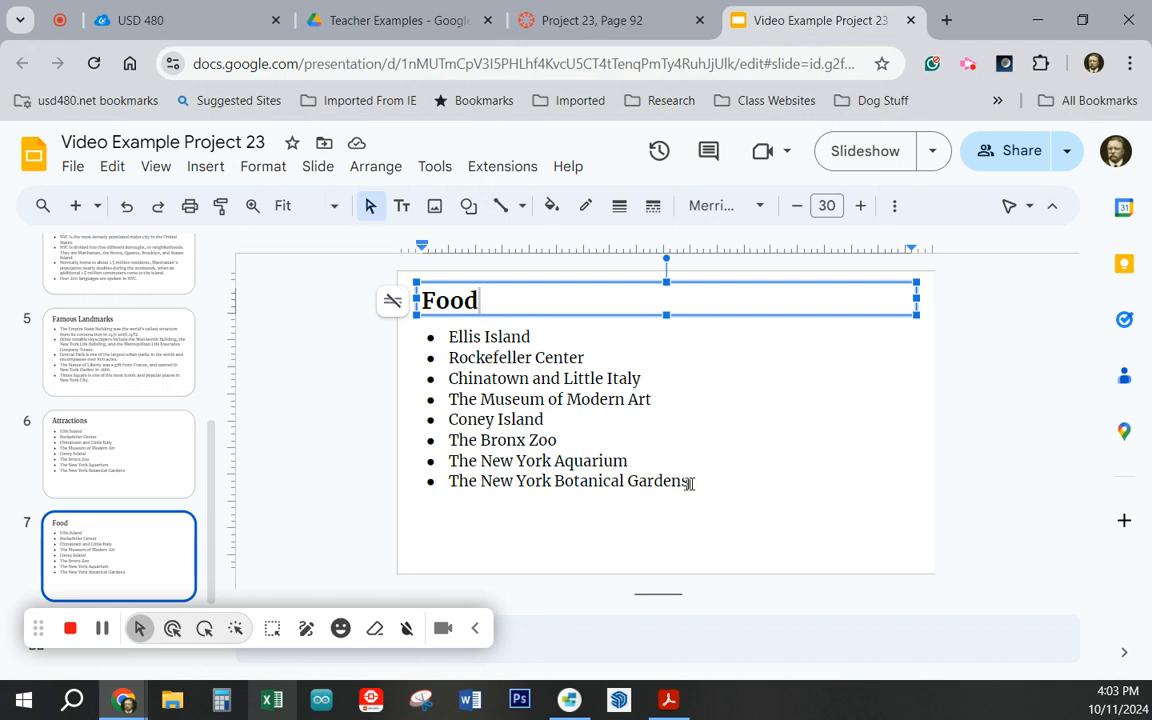
drag(686, 481, 446, 337)
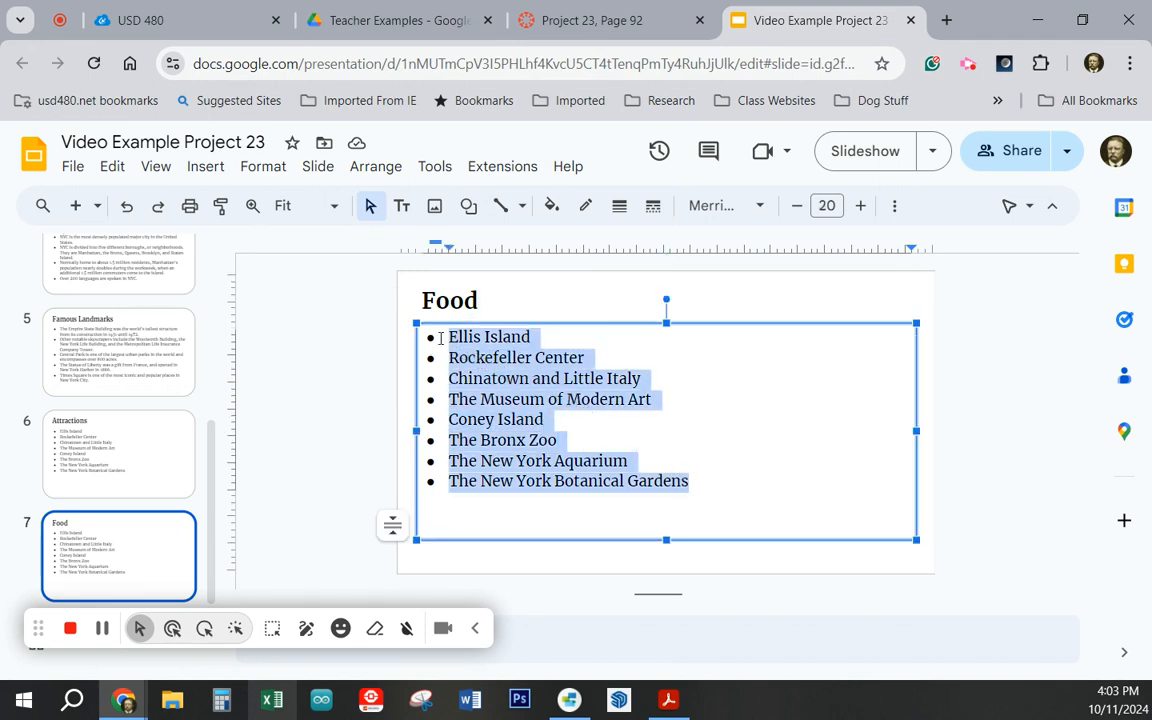
key(ctrl+v)
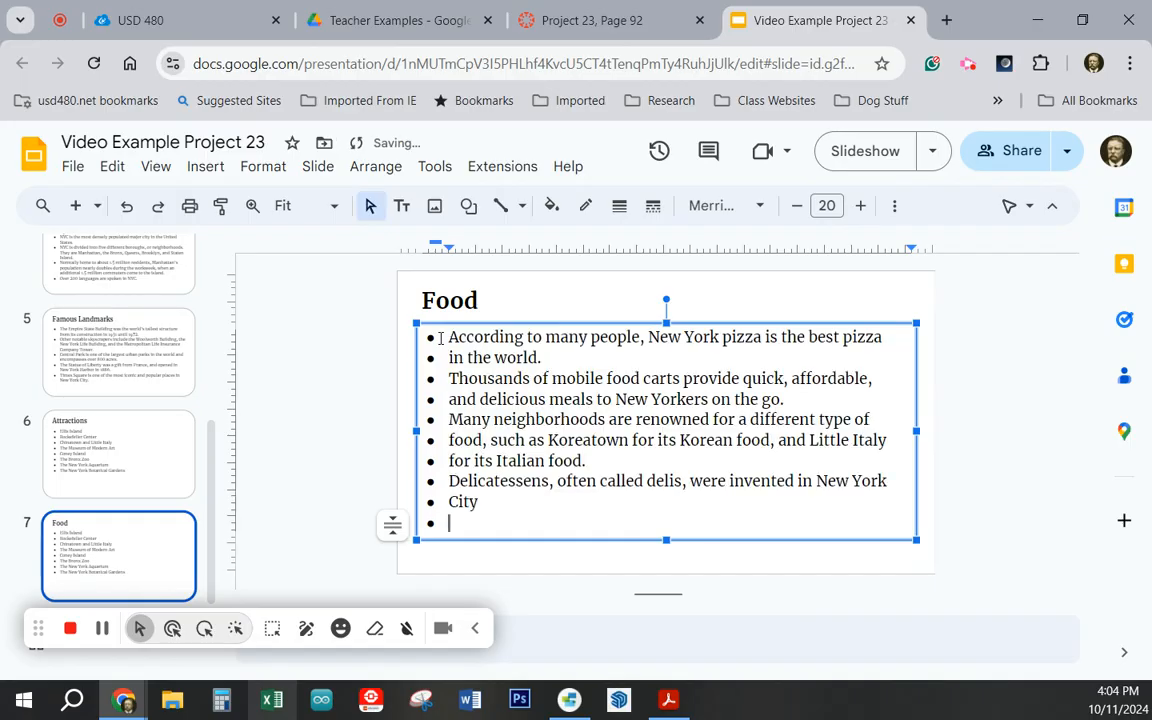
key(BackSpace)
key(BackSpace)
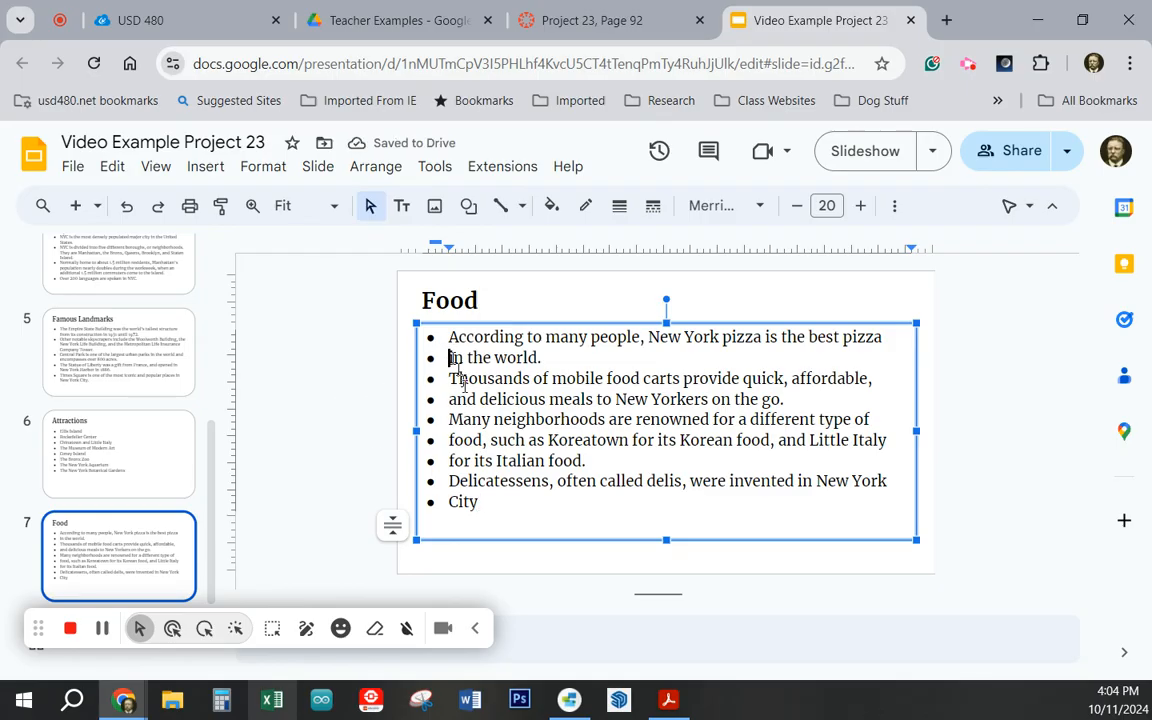
Merge the broken line fragments on the Food slide so that each of the four sentences forms a single bullet.
key(BackSpace)
key(BackSpace)
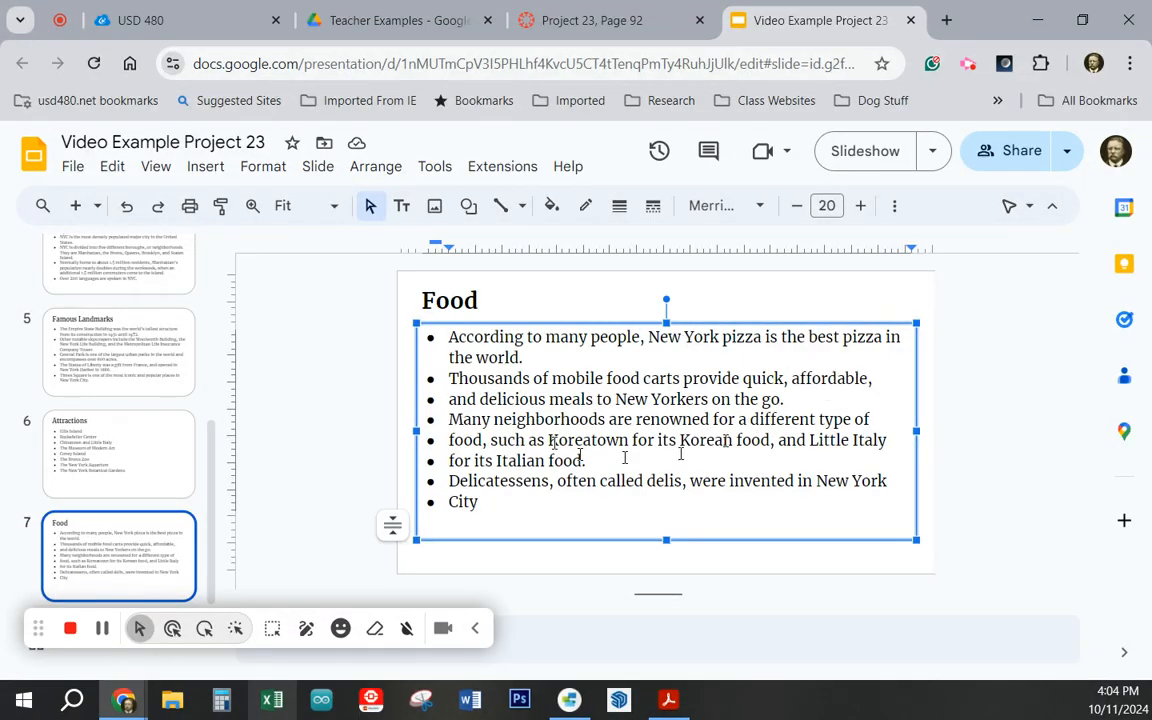
click(450, 402)
key(BackSpace)
key(BackSpace)
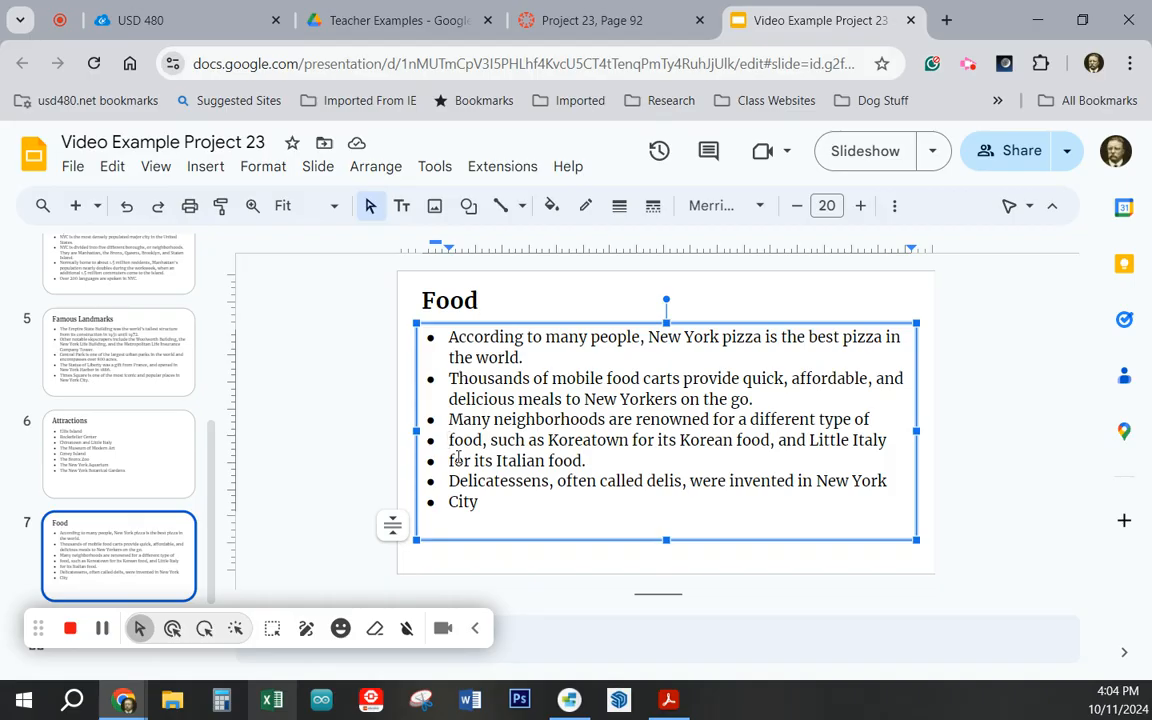
key(BackSpace)
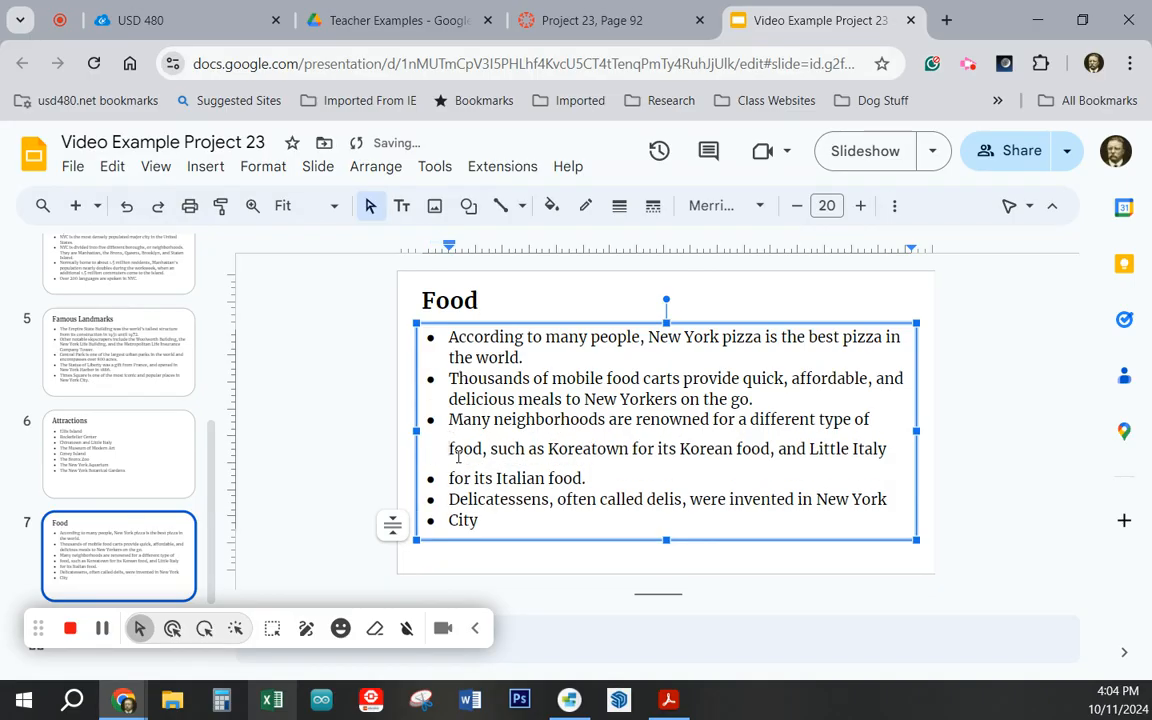
key(BackSpace)
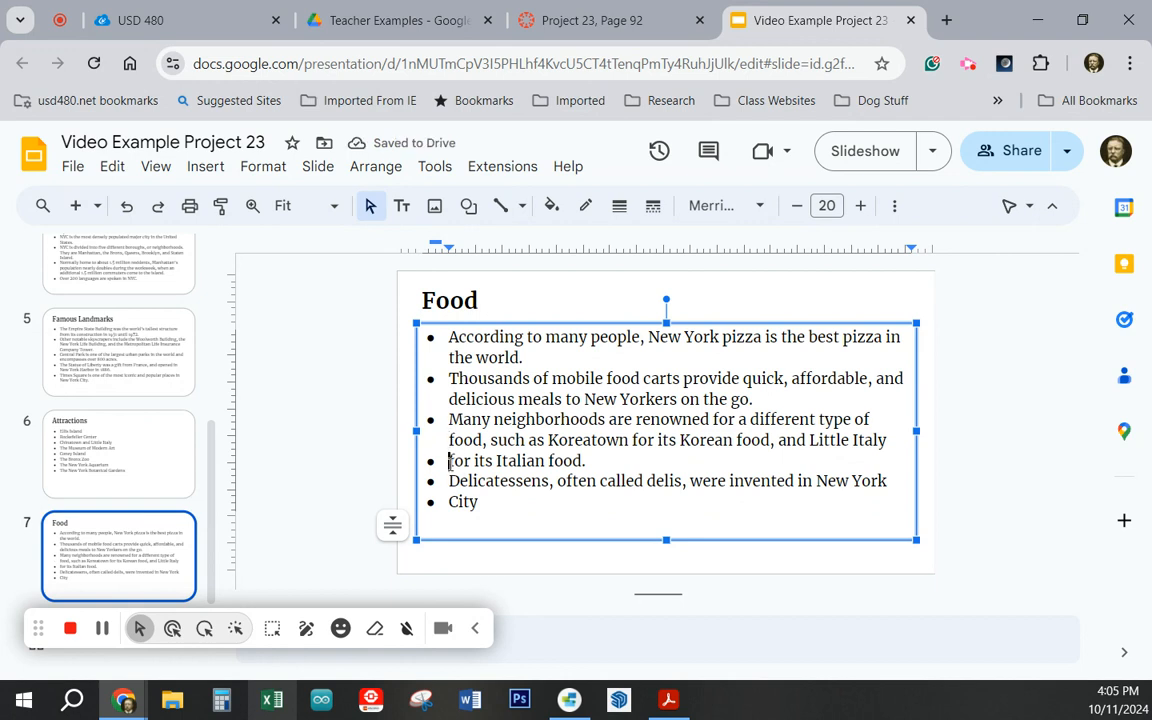
key(BackSpace)
key(BackSpace)
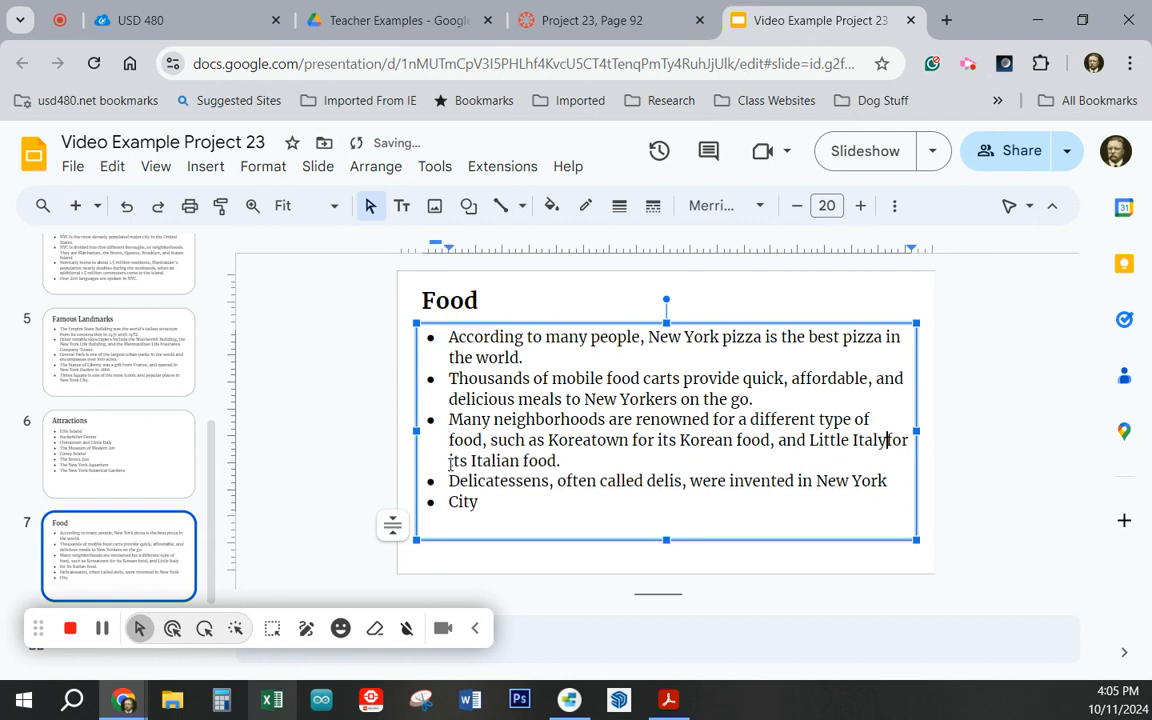
click(450, 503)
key(BackSpace)
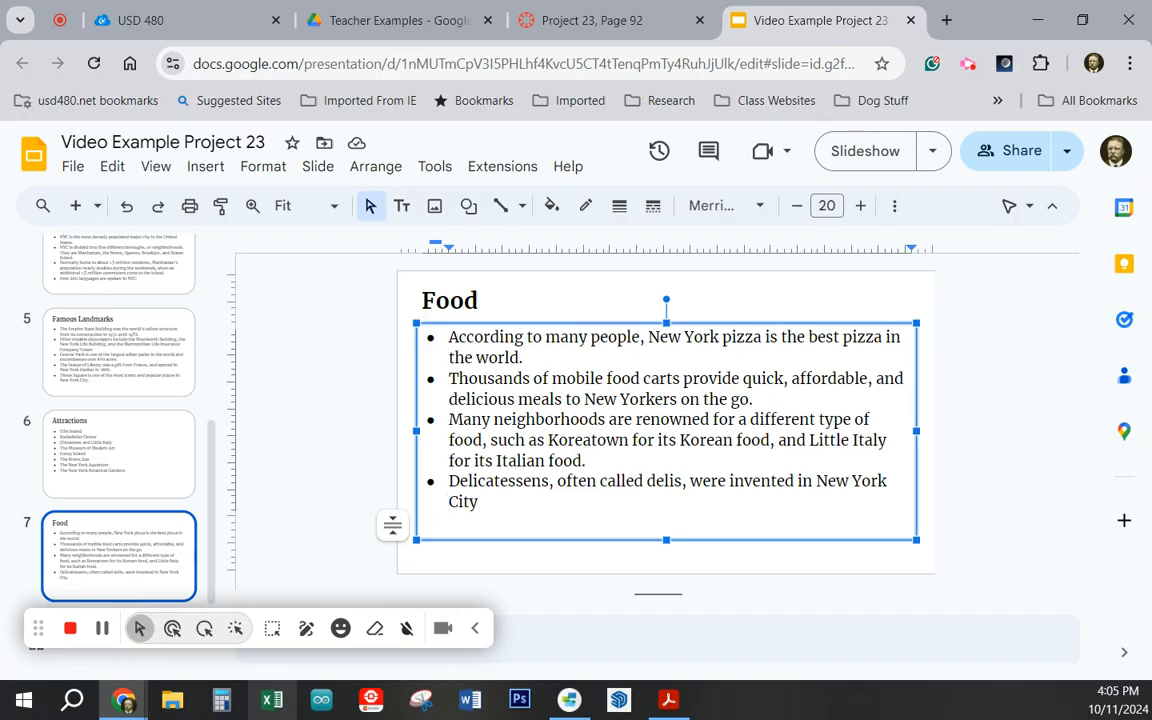
Duplicate the Food slide and retitle the copy "Celebrities from NYC".
click(136, 566)
right_click(140, 565)
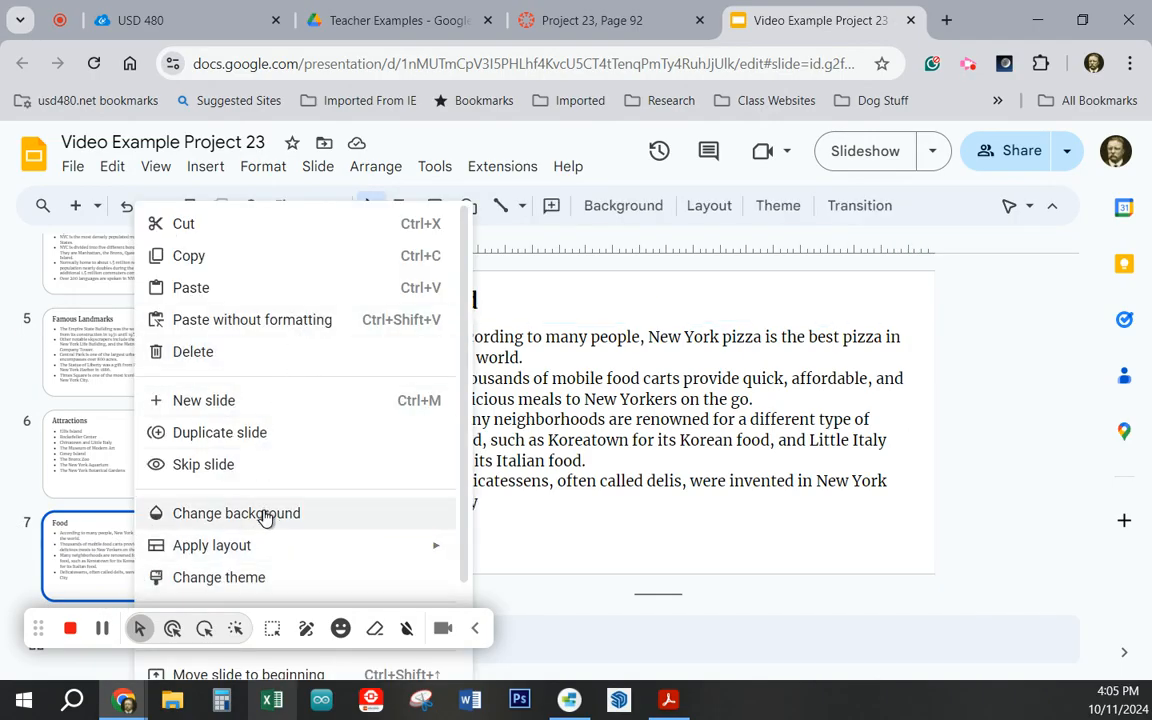
click(257, 436)
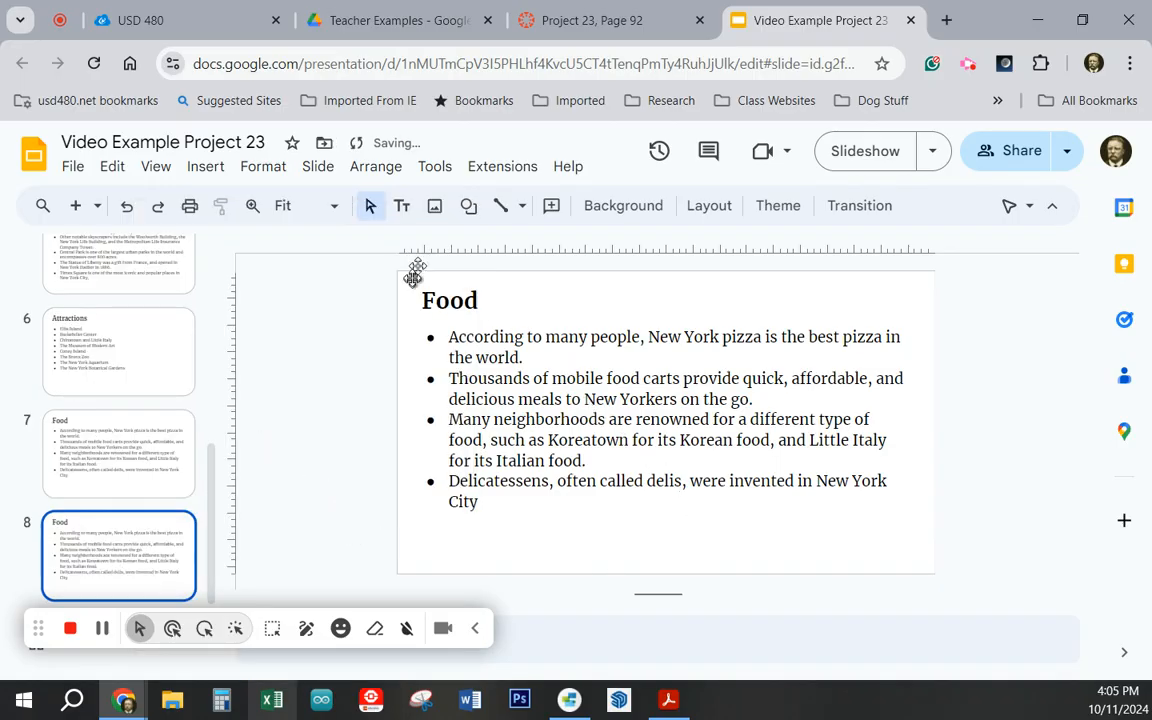
click(478, 302)
drag(478, 302, 424, 298)
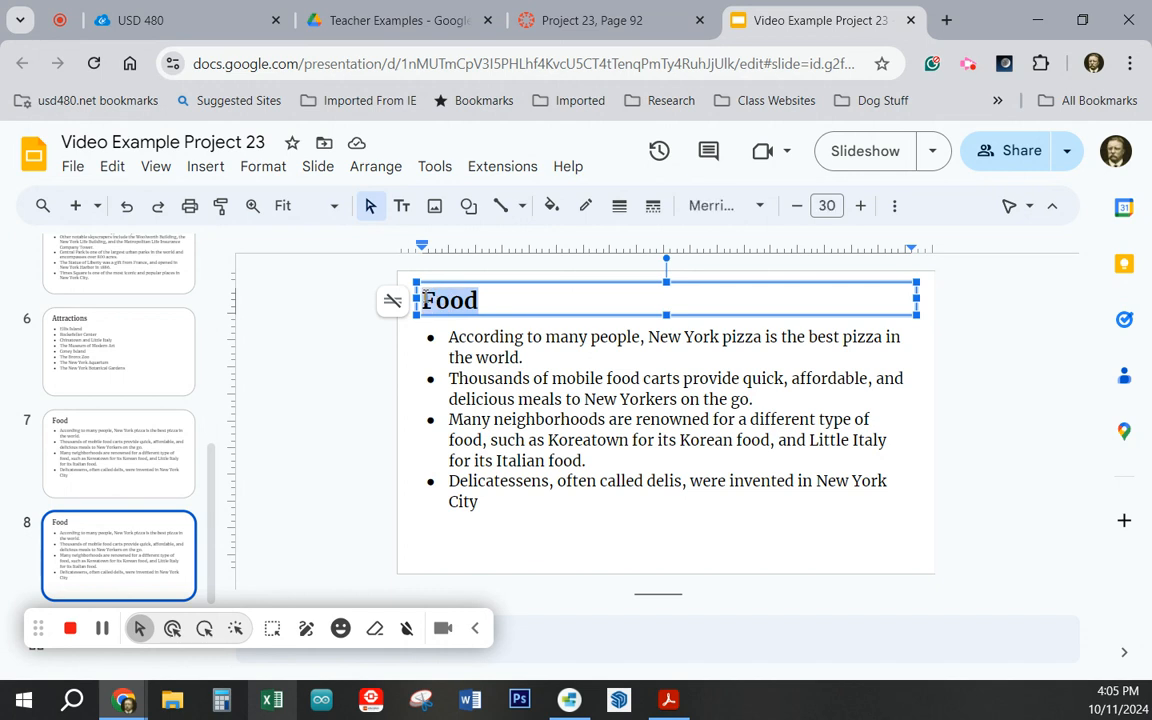
text(Celebr)
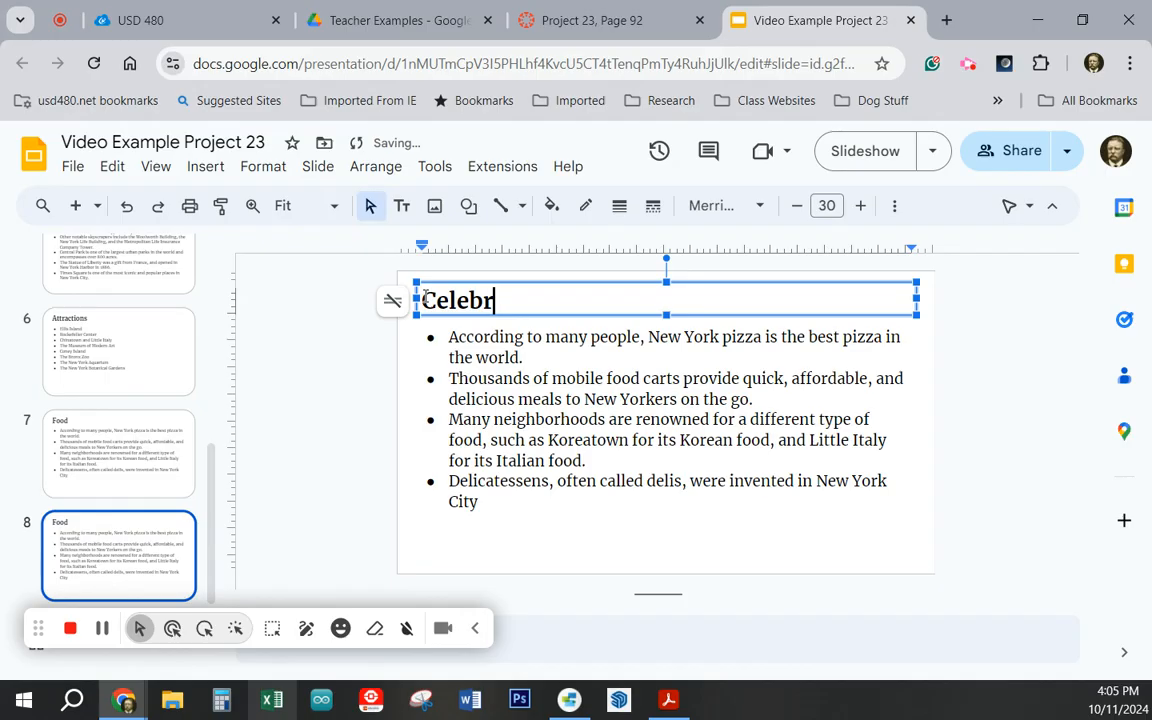
text(ities )
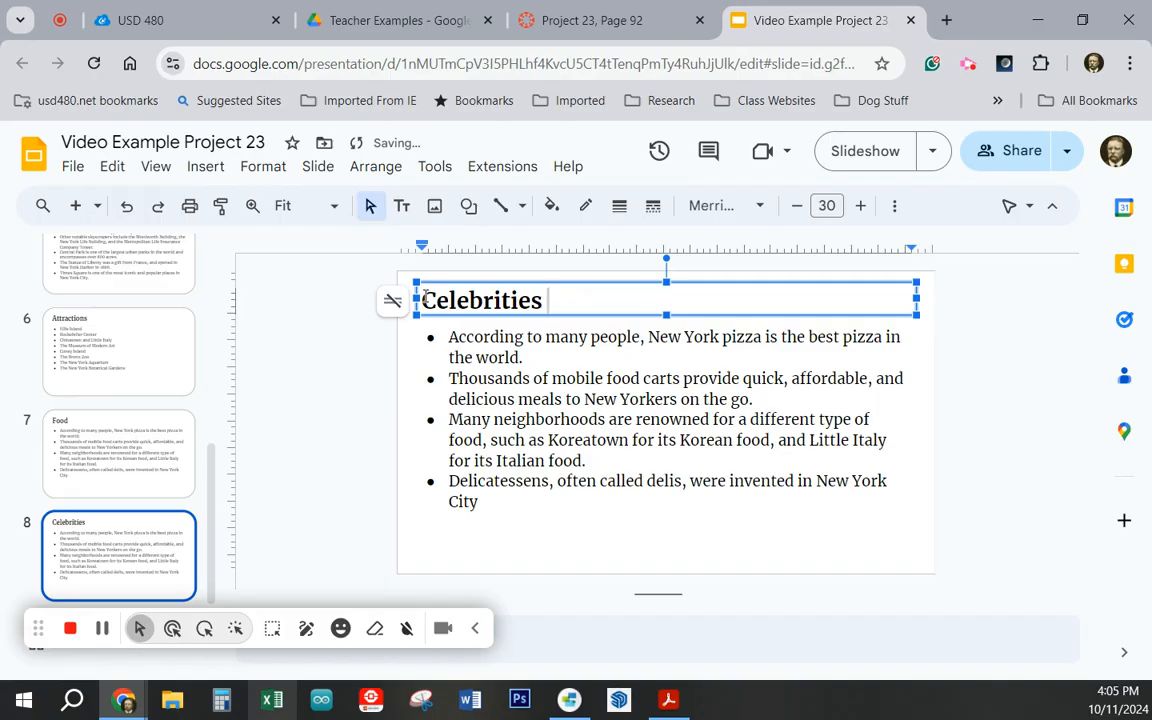
text(fro)
key(BackSpace)
text(m)
key(BackSpace)
text(om )
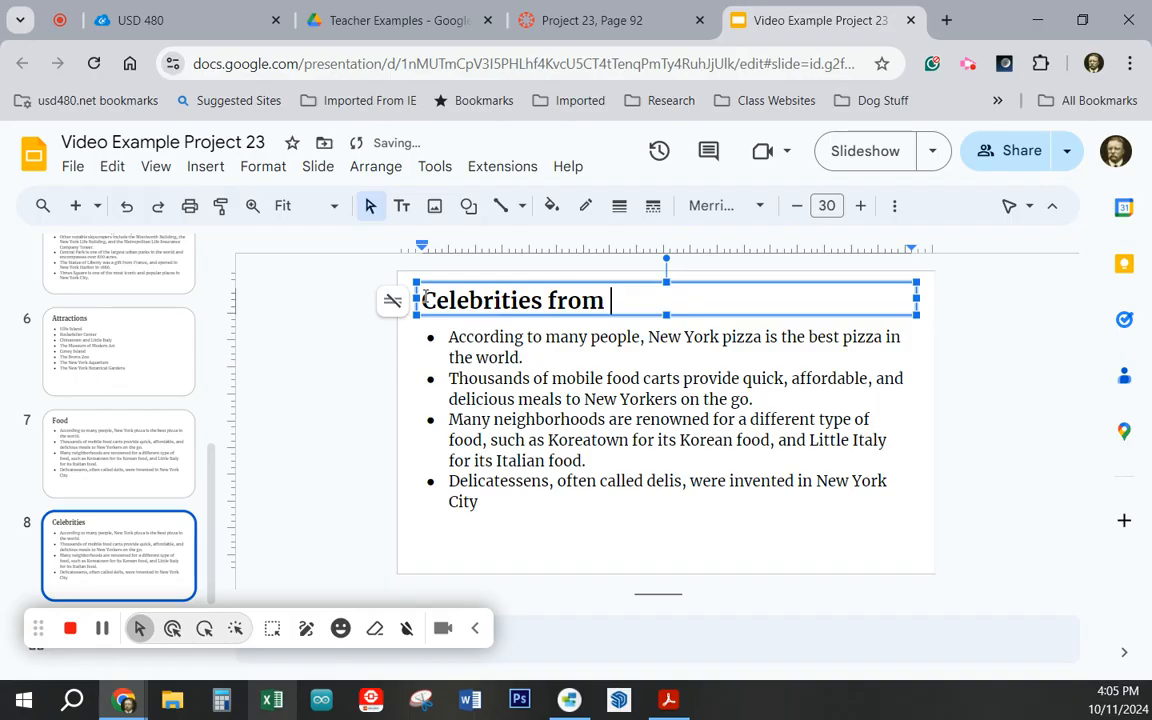
text(NYC)
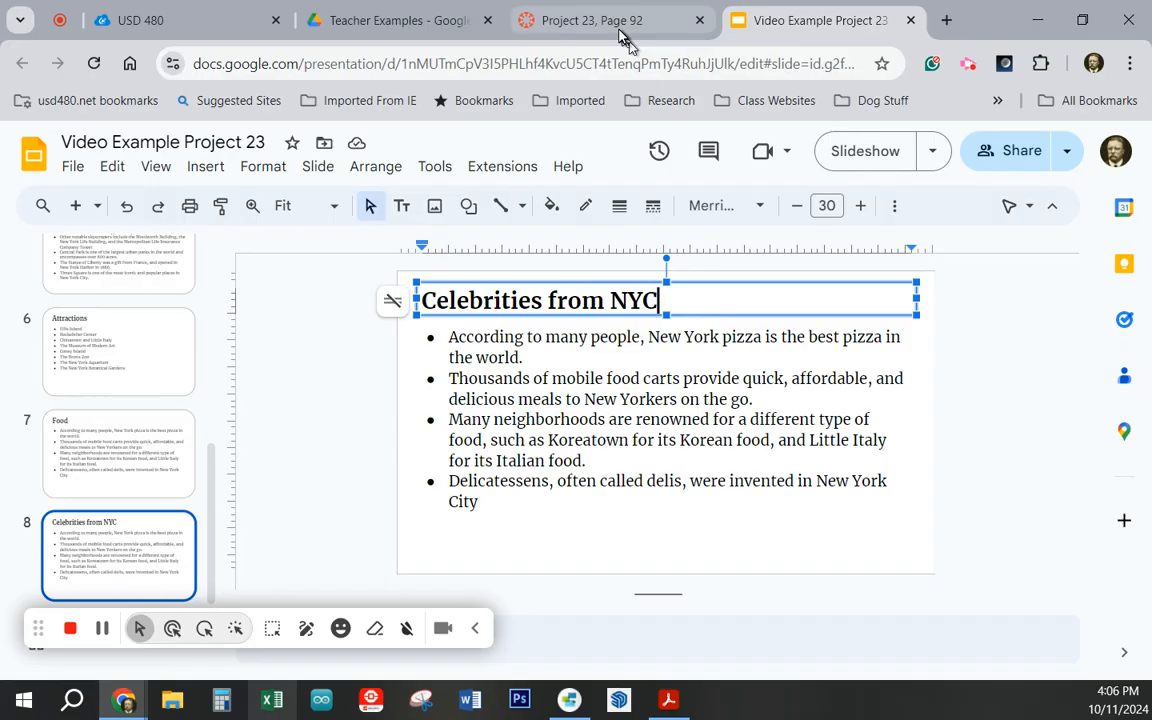
Copy the celebrity list from the Project 23 assignment page, from Denzel Washington through Jay Z.
click(575, 22)
scroll(485, 315, down, 3)
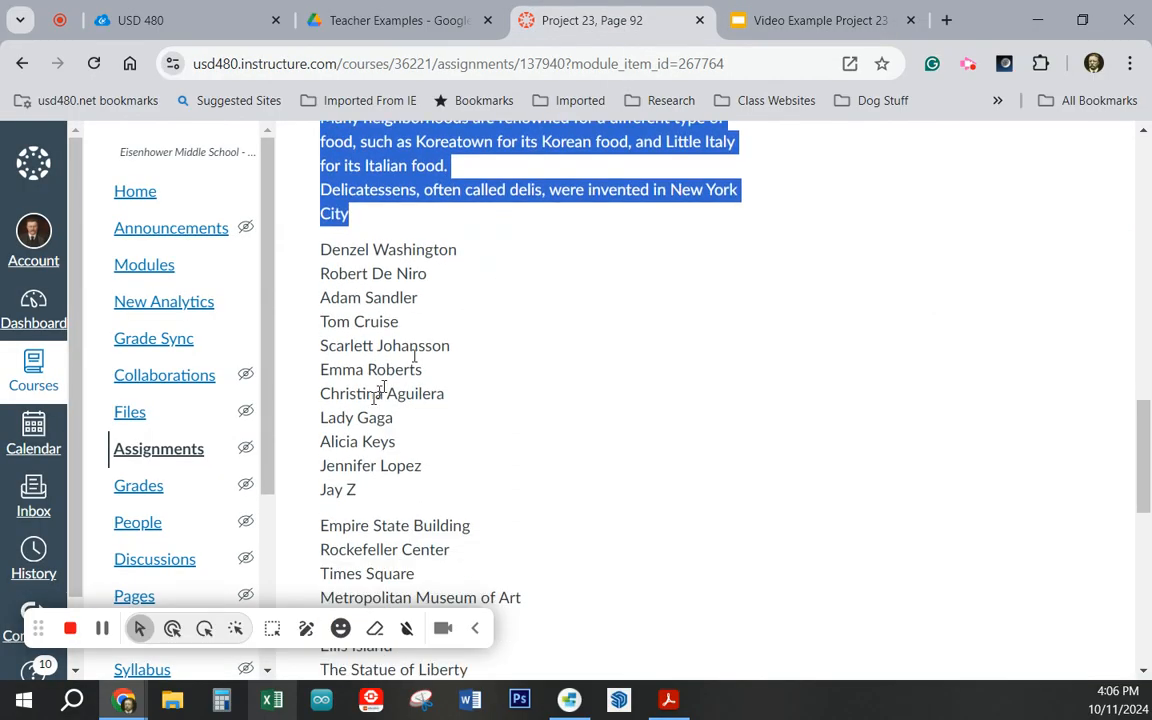
drag(357, 490, 319, 251)
key(ctrl+c)
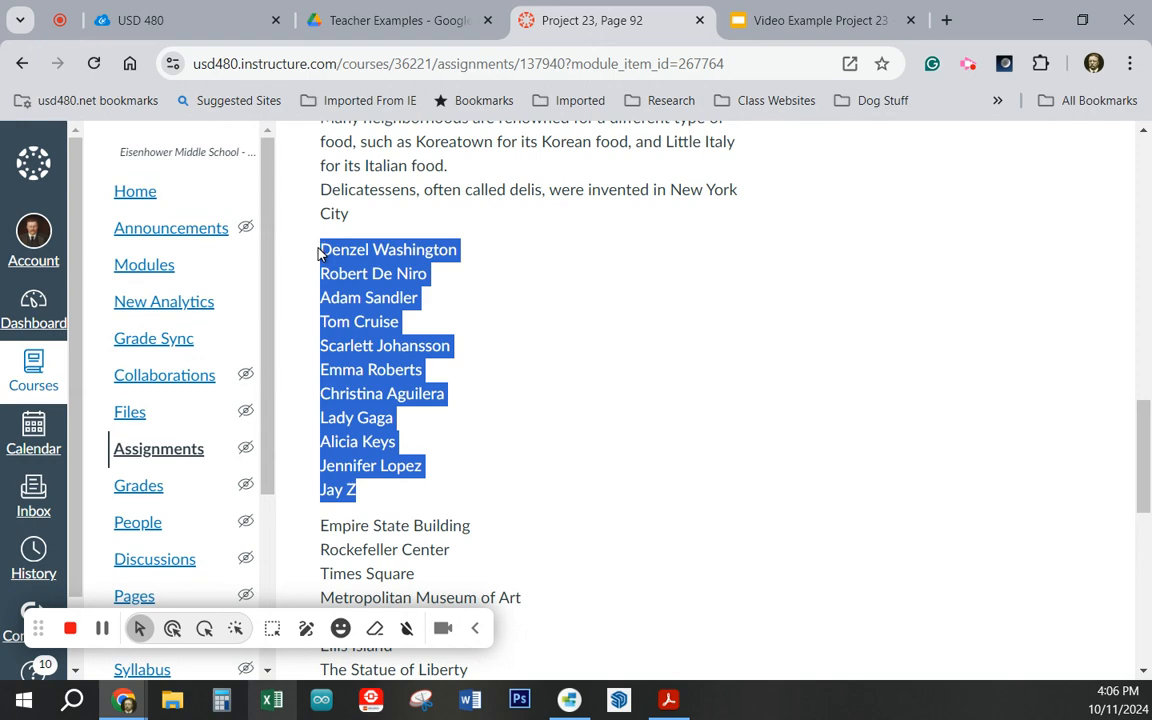
Replace the food bullets on the Celebrities from NYC slide with the copied list, pasted without formatting, and remove the empty last bullet.
click(775, 25)
drag(488, 495, 449, 343)
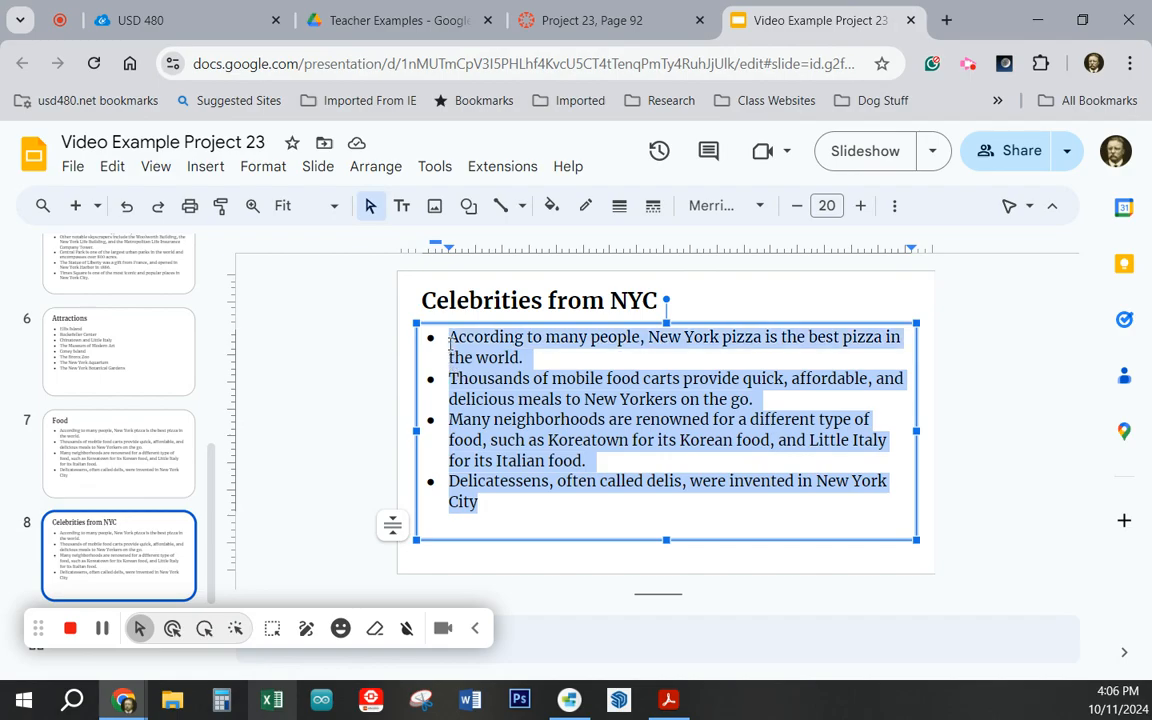
key(ctrl+v)
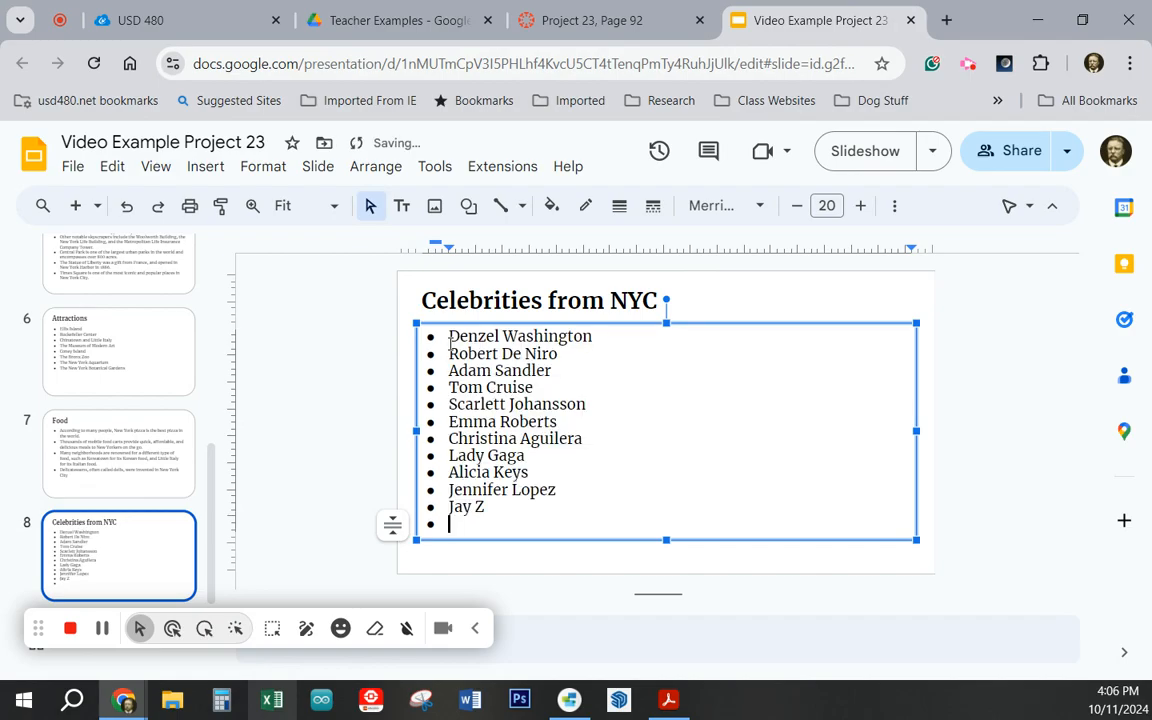
key(BackSpace)
key(BackSpace)
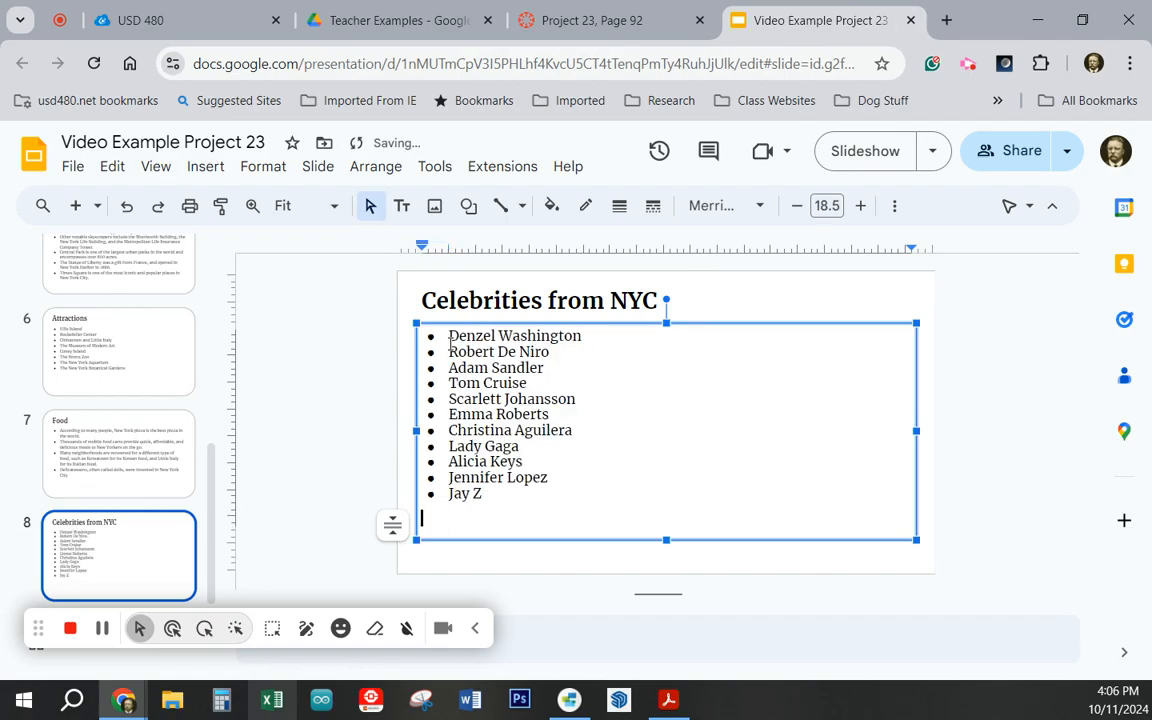
Set the celebrity list's font size to 20 and extend its text box down to the slide's lower edge.
click(463, 431)
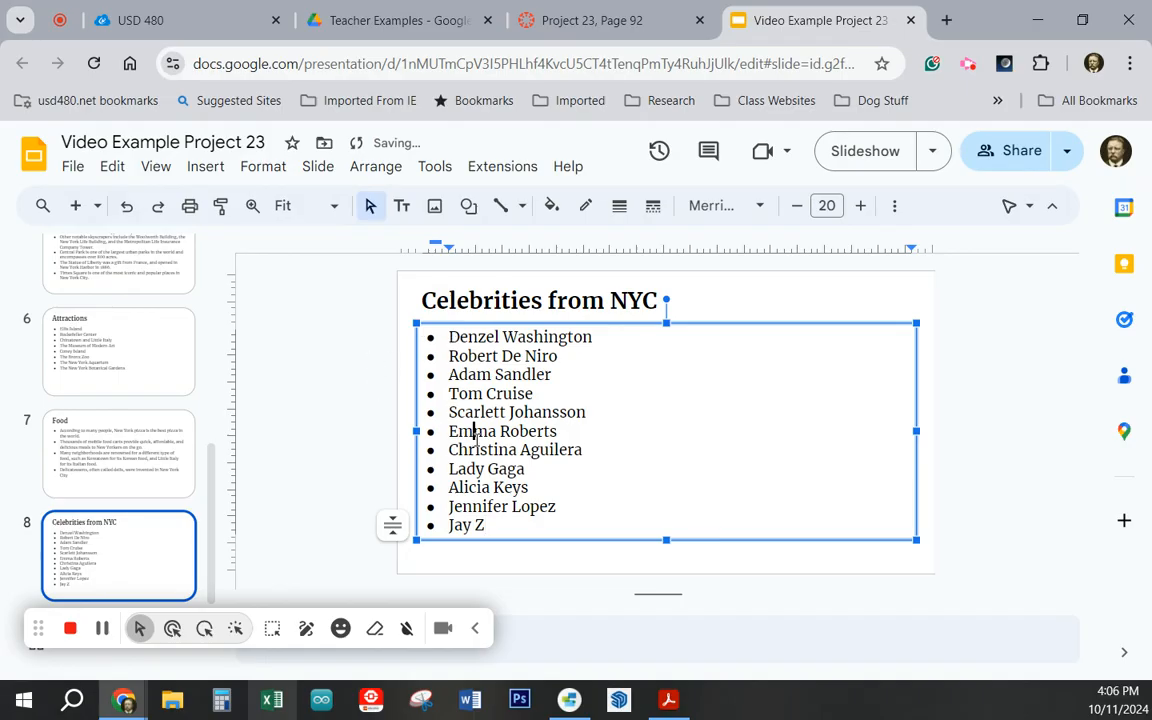
click(798, 207)
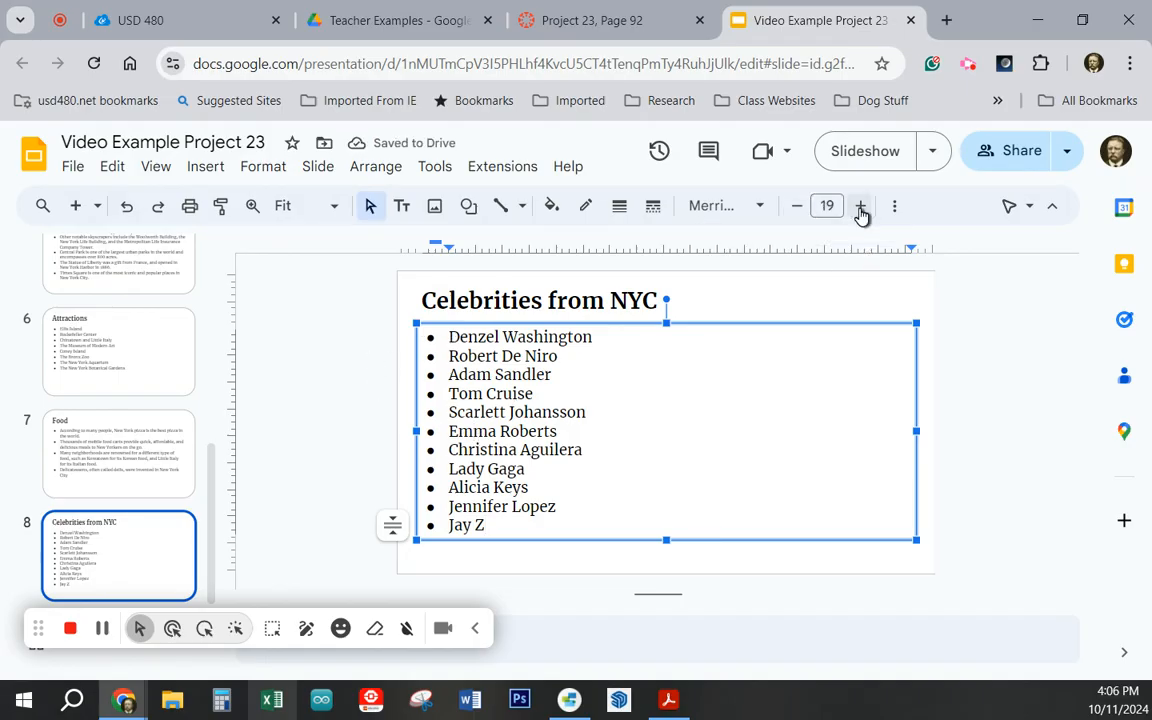
drag(480, 528, 405, 312)
click(796, 207)
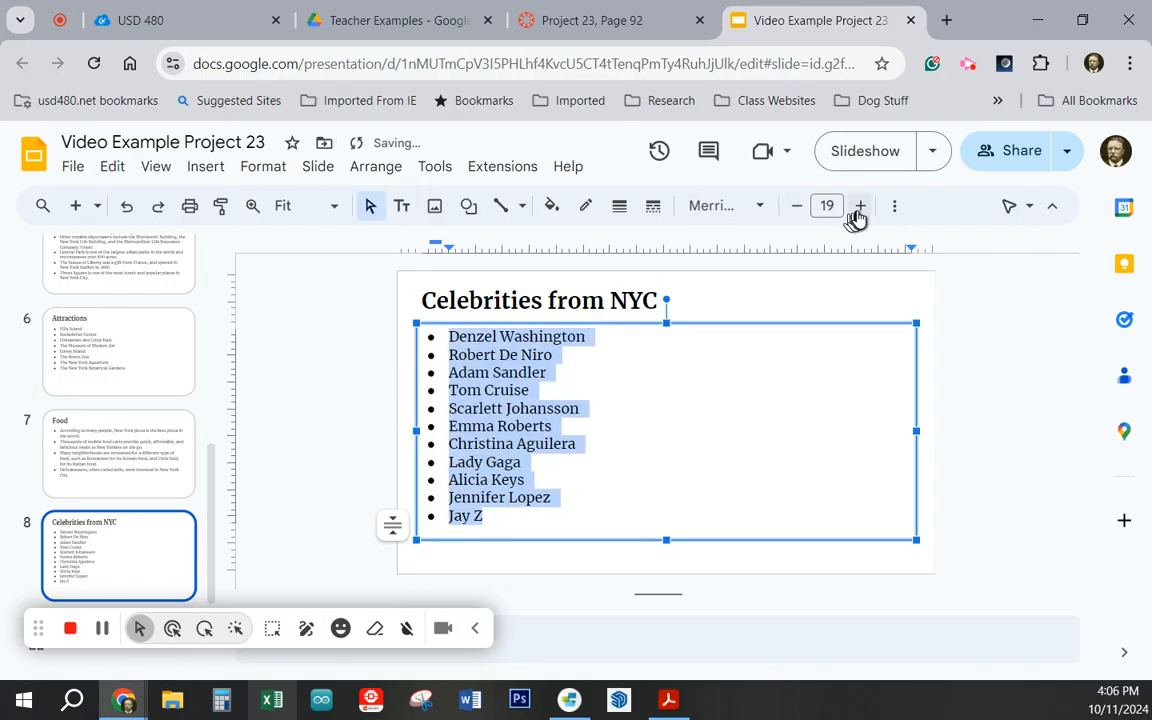
click(861, 208)
click(766, 424)
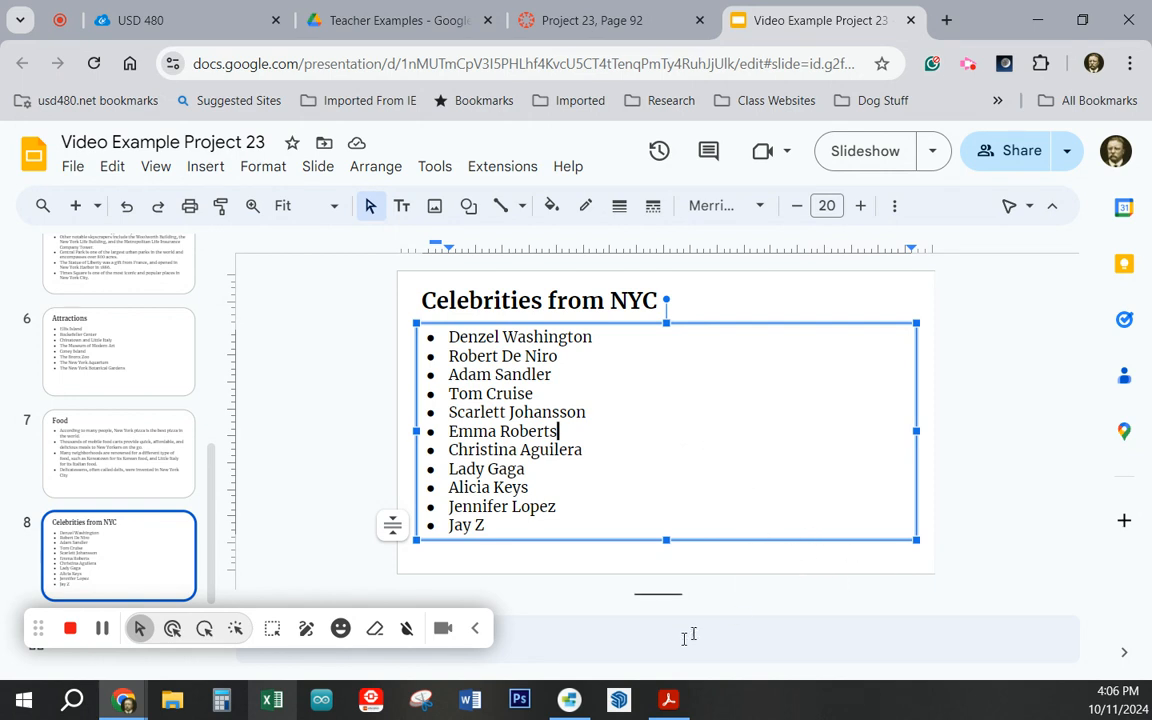
drag(666, 540, 668, 573)
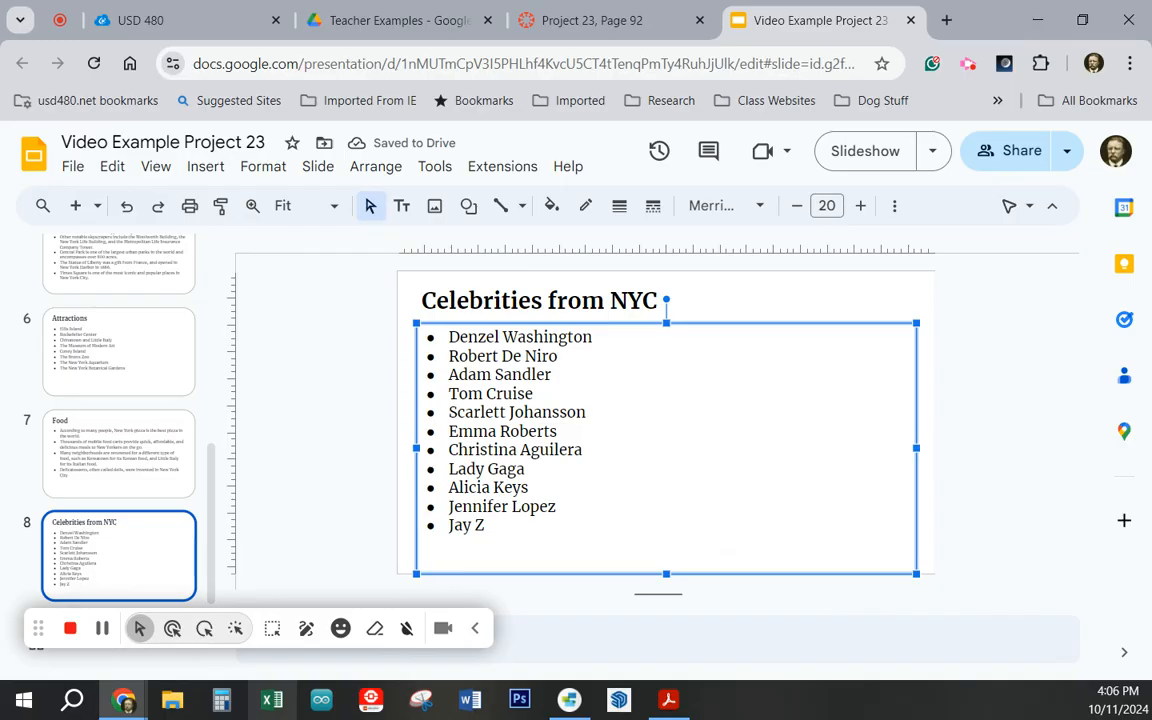
Duplicate the Celebrities from NYC slide and retitle the copy "Senior Class Trip Itinerary".
right_click(115, 556)
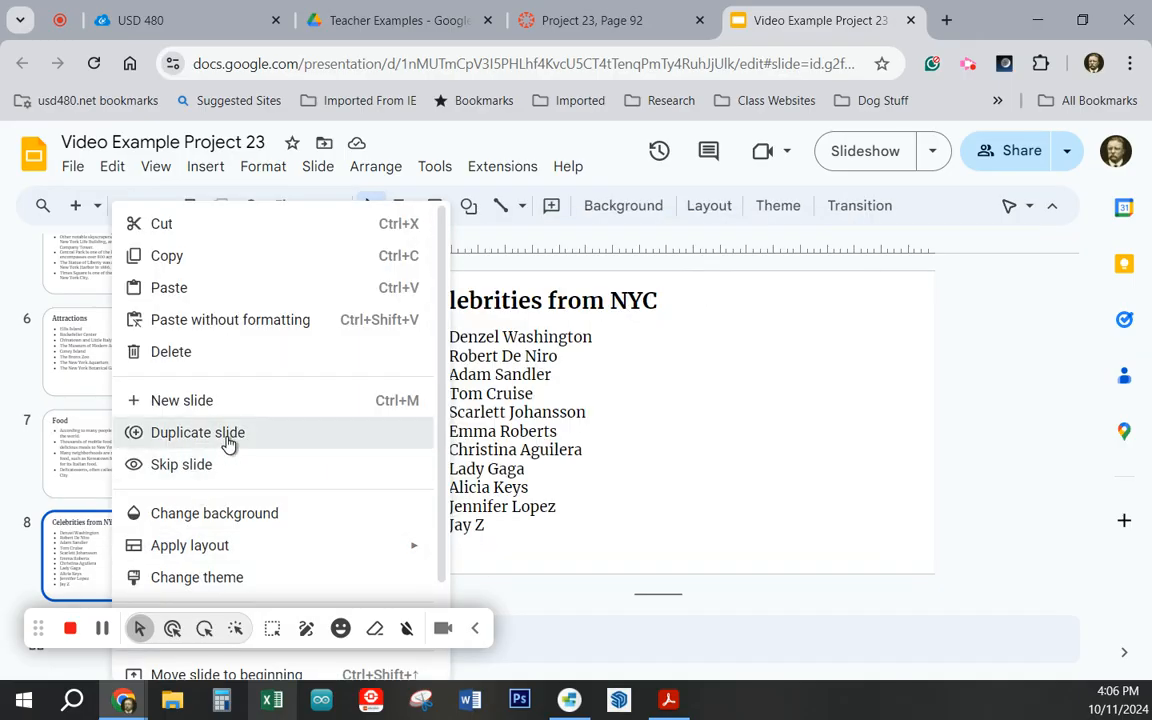
click(229, 443)
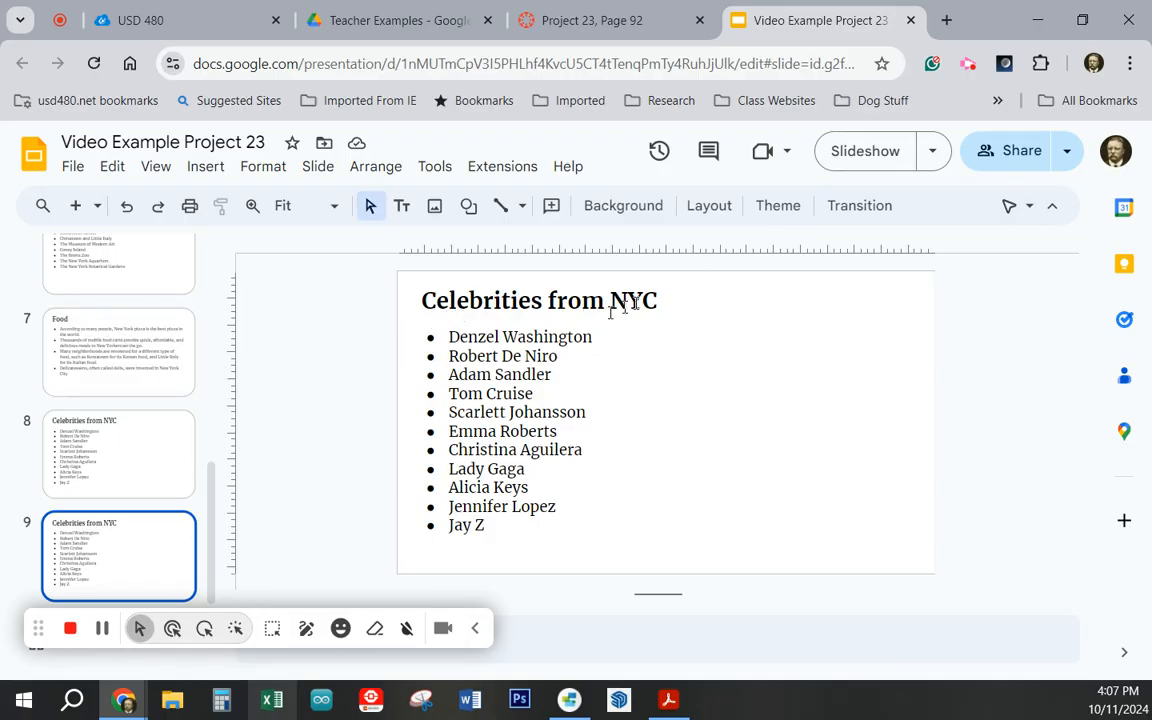
drag(656, 300, 420, 300)
text(Se)
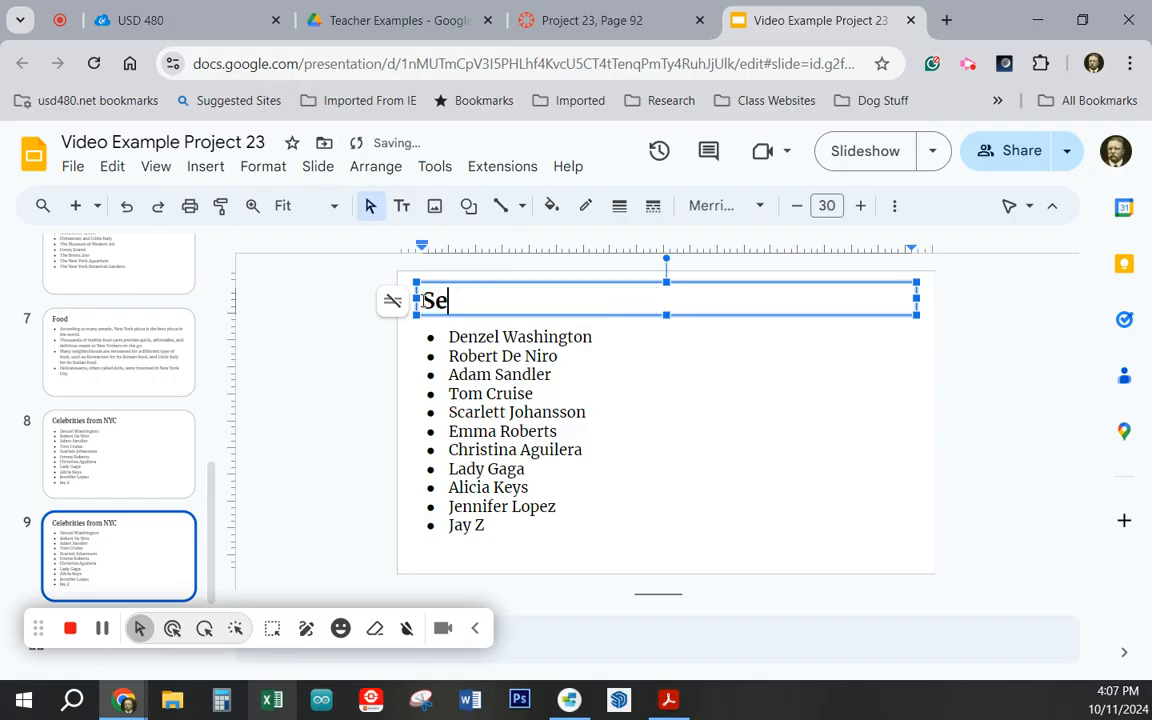
text(nior Class)
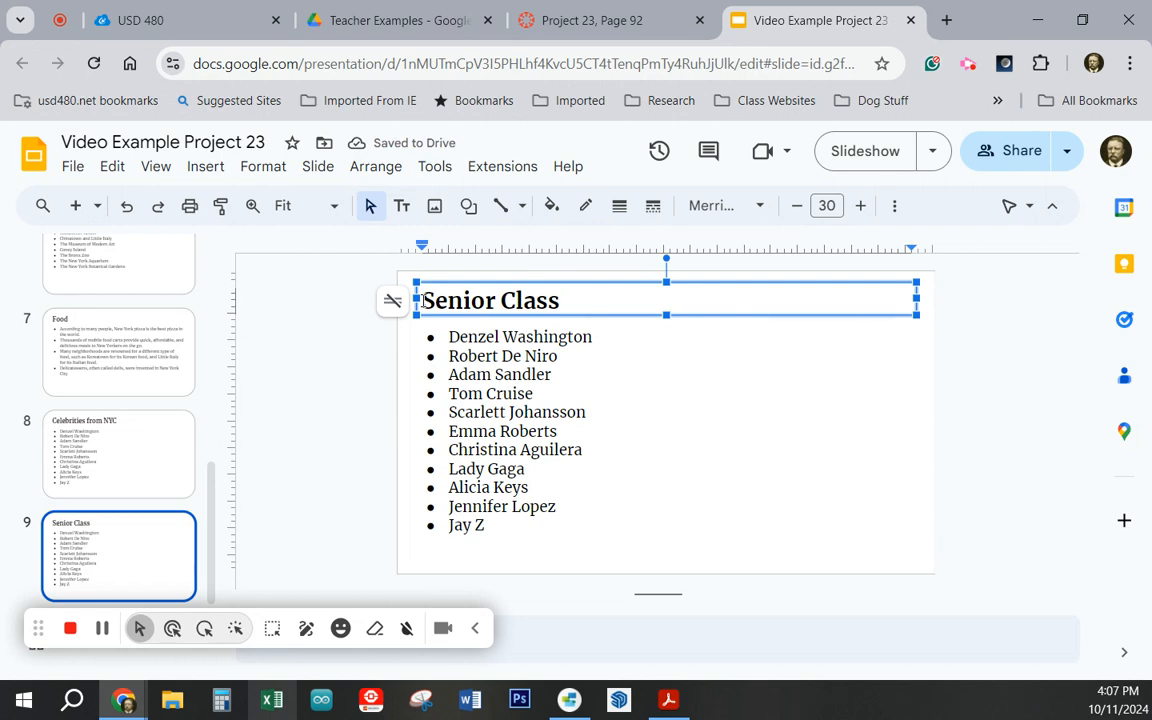
text(T)
key(BackSpace)
text(rip)
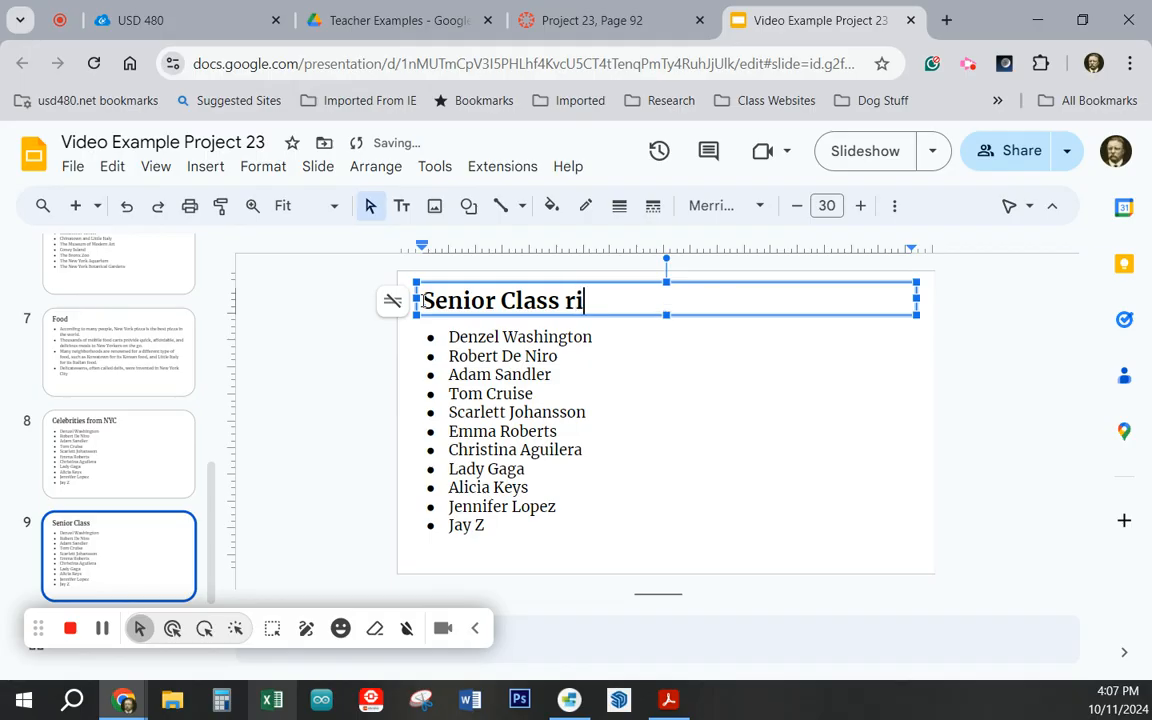
key(BackSpace)
key(BackSpace)
key(BackSpace)
text(Trip )
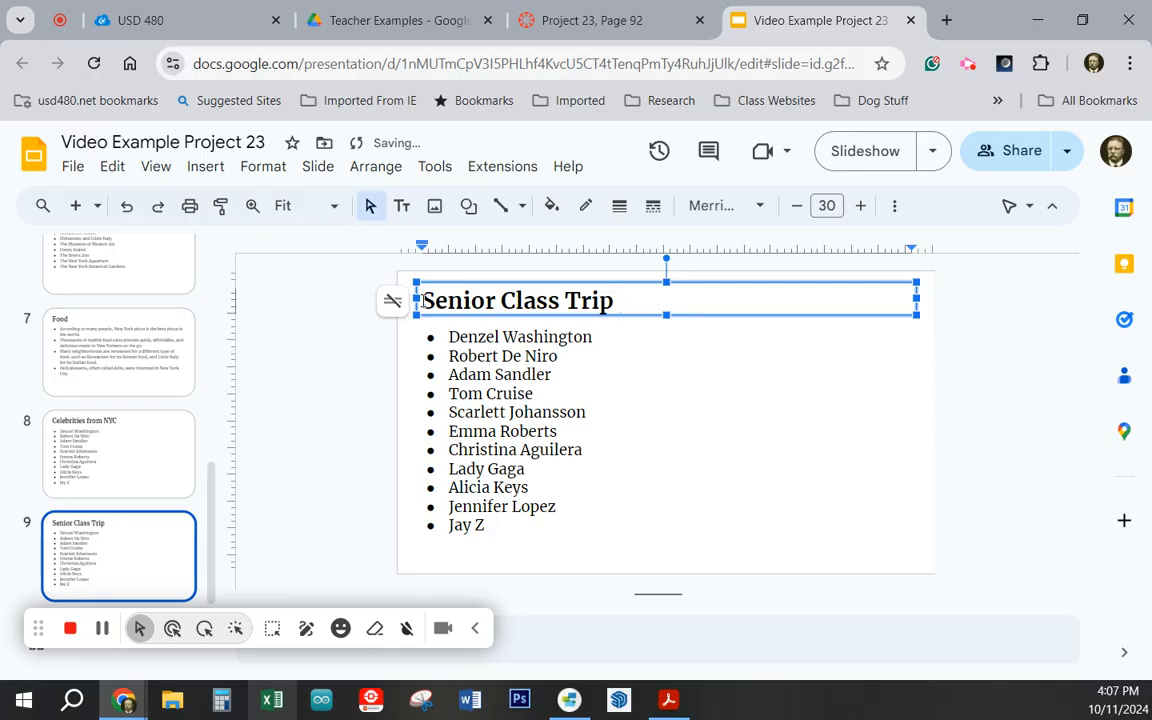
text(Itin)
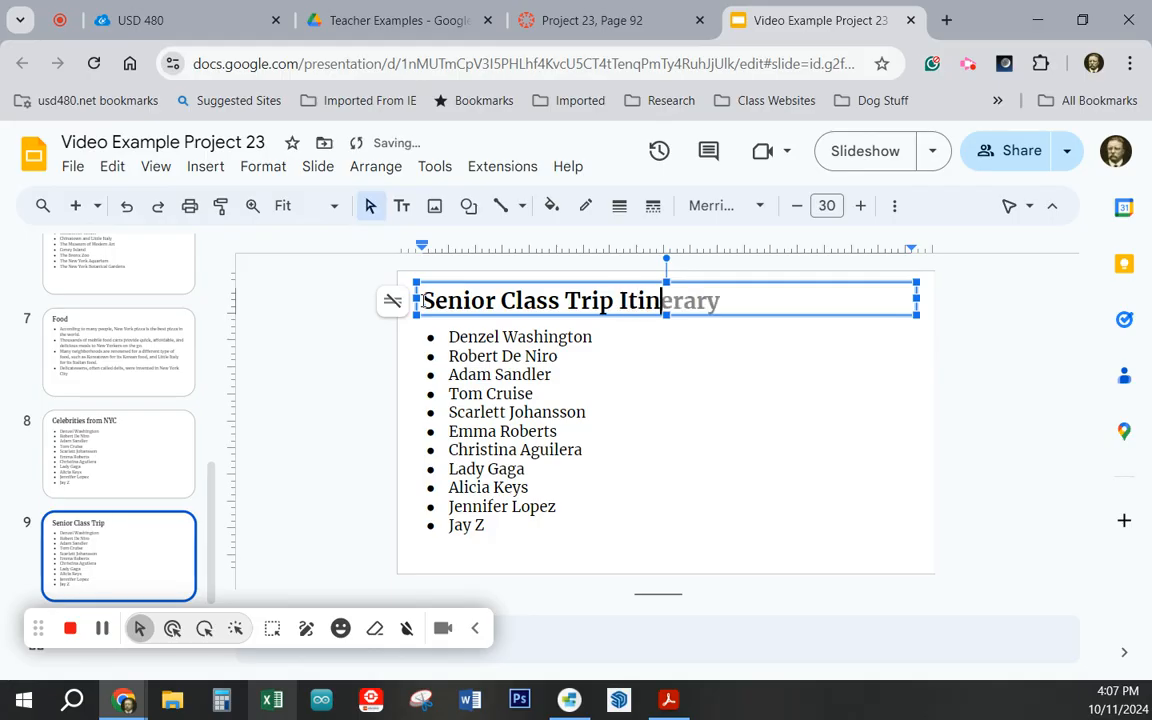
text(erary)
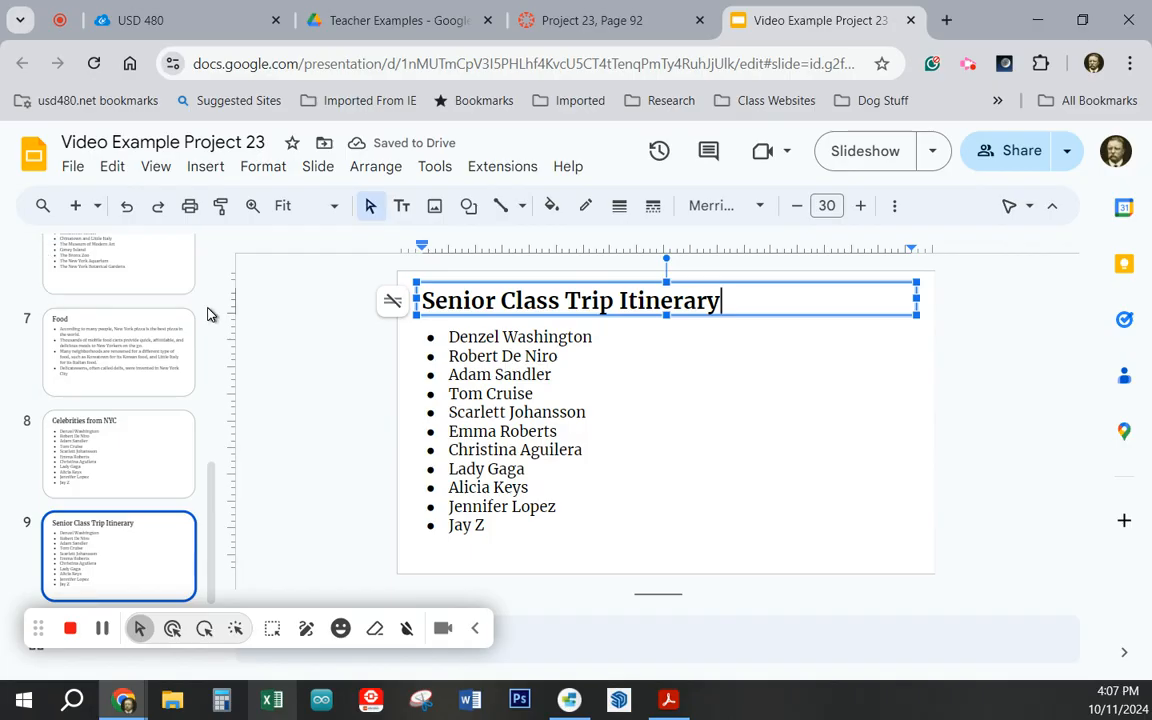
Copy the itinerary list from the Project 23 assignment page, from Empire State Building through The Statue of Liberty.
click(591, 20)
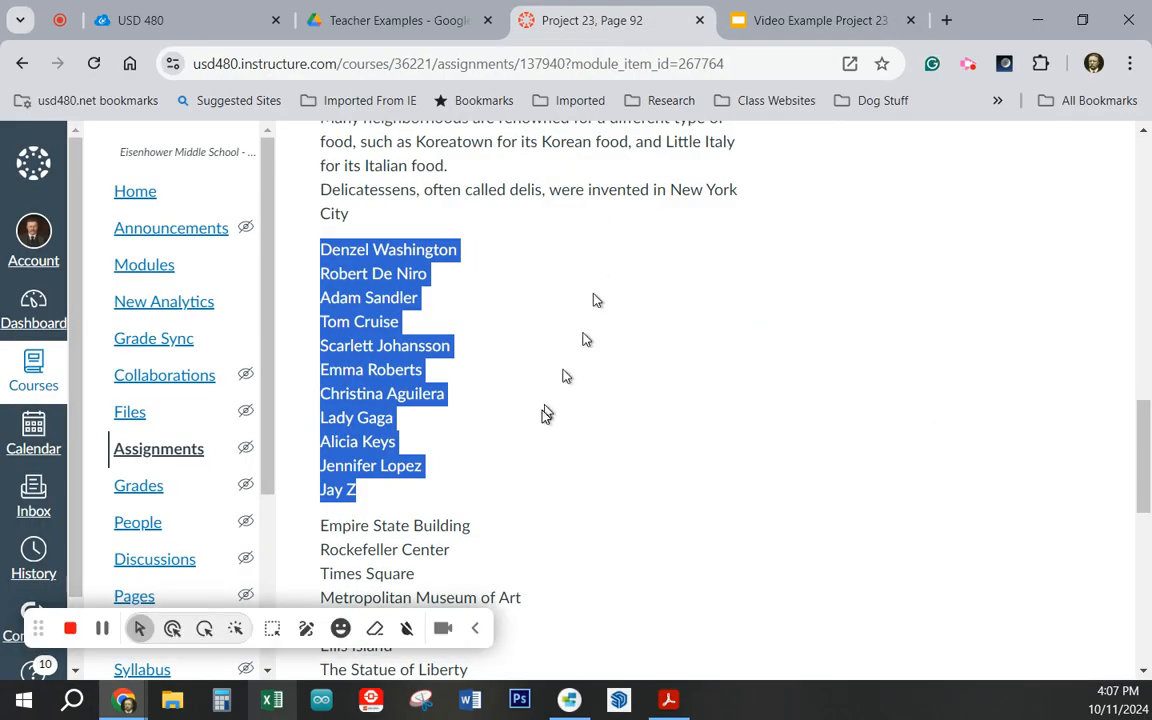
scroll(571, 386, down, 3)
scroll(570, 385, up, 1)
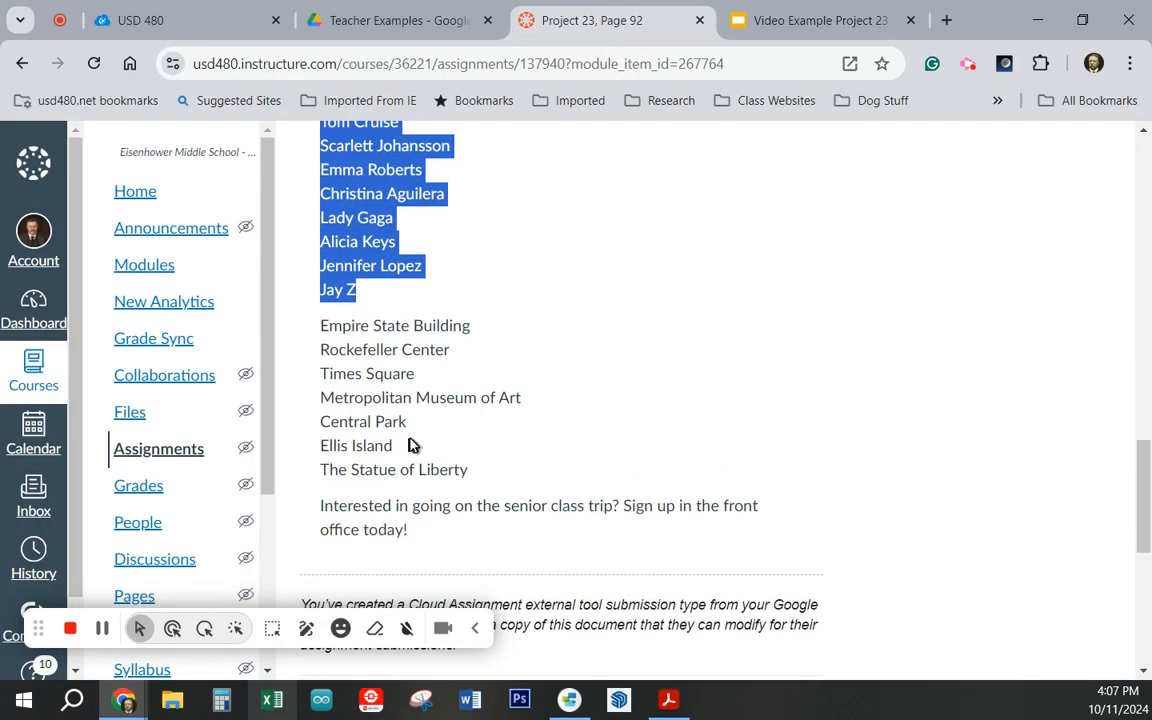
drag(477, 481, 318, 340)
key(ctrl+c)
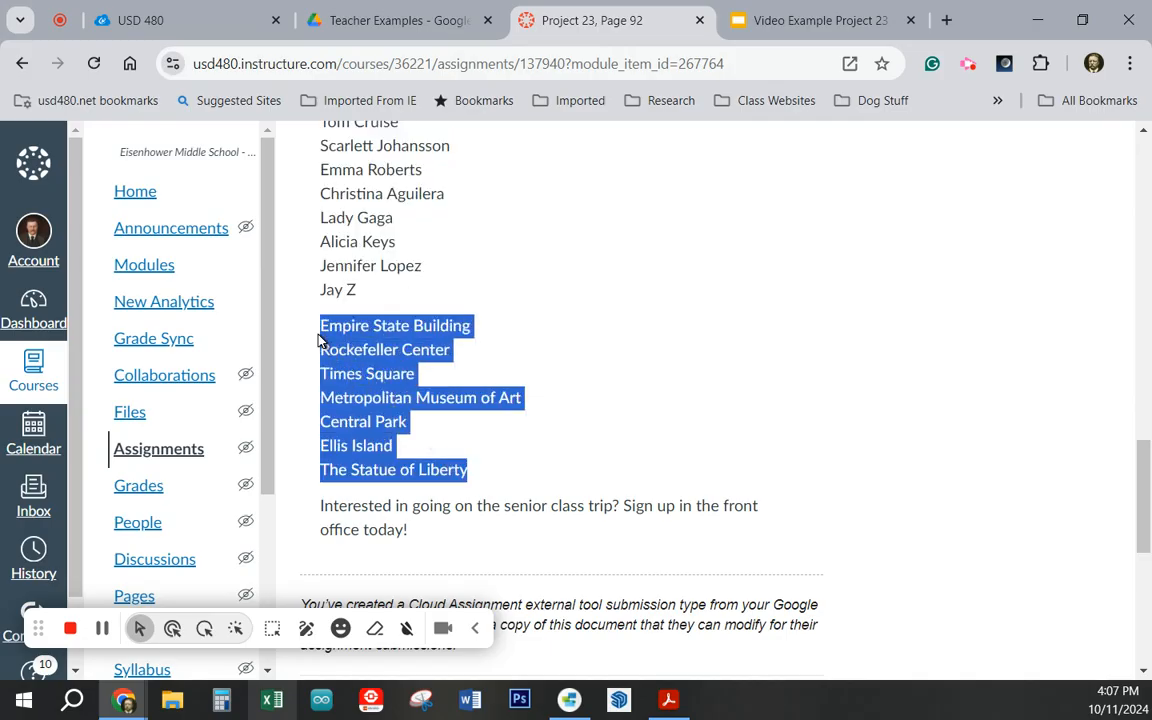
Replace the celebrity bullets on the Senior Class Trip Itinerary slide with the copied list, pasted without formatting, and remove the empty last bullet.
click(810, 35)
drag(488, 525, 446, 340)
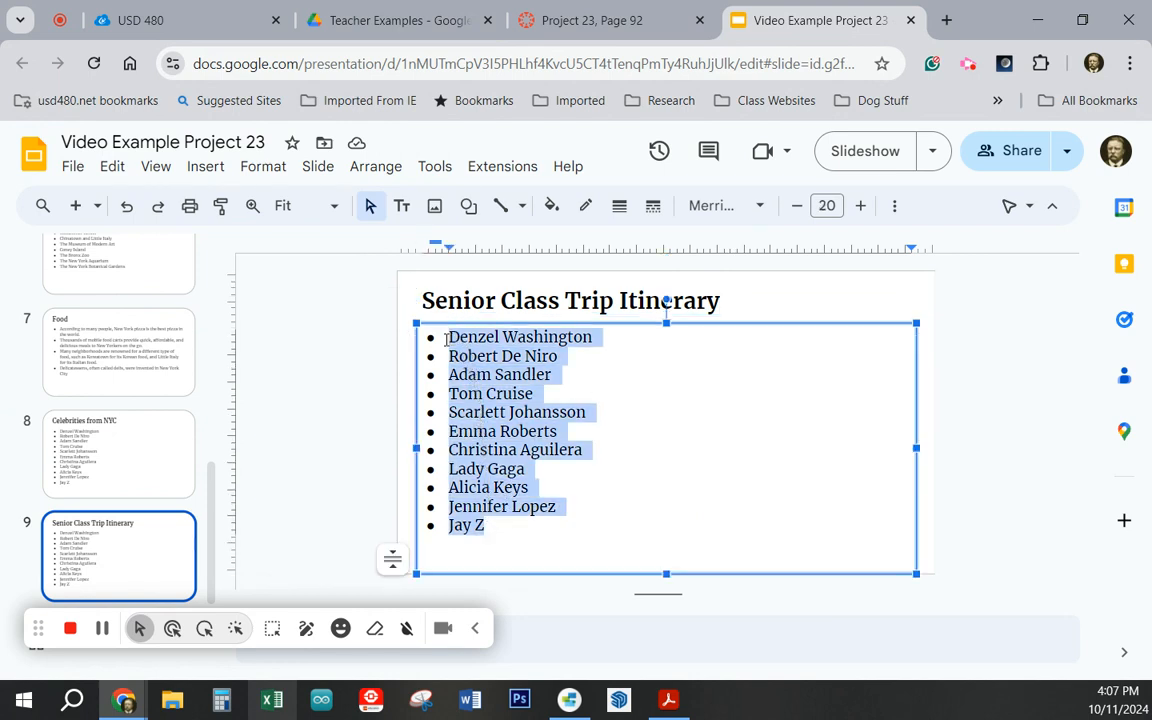
key(ctrl+v)
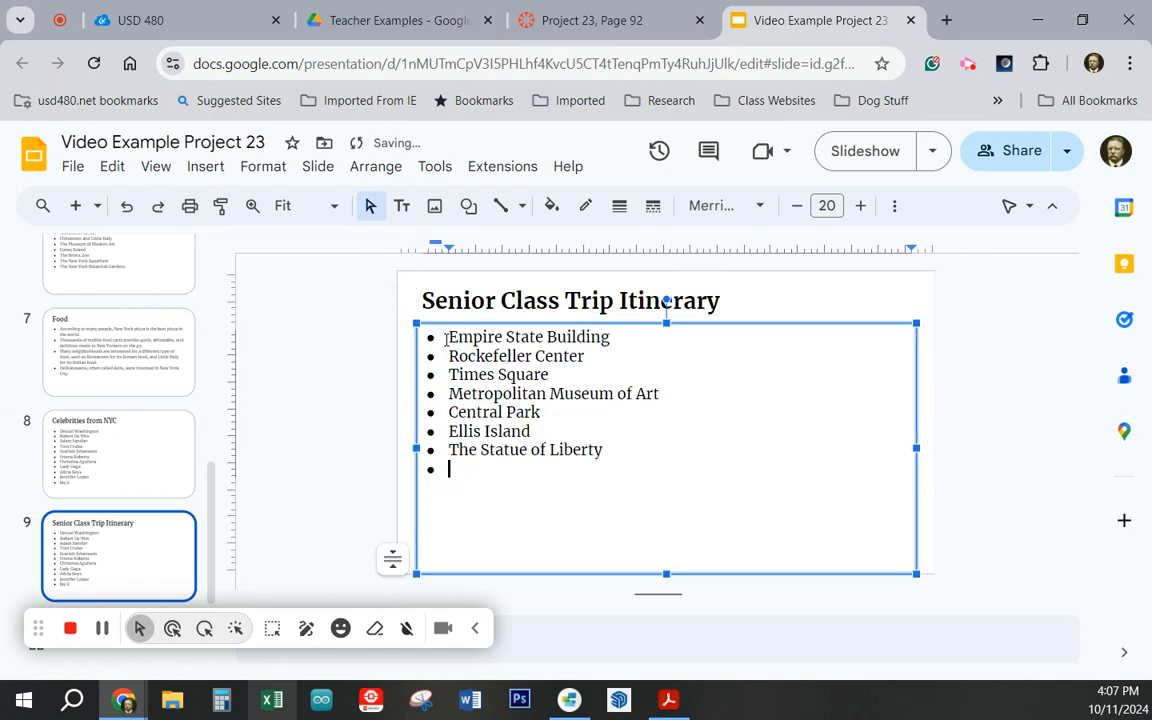
key(BackSpace)
key(BackSpace)
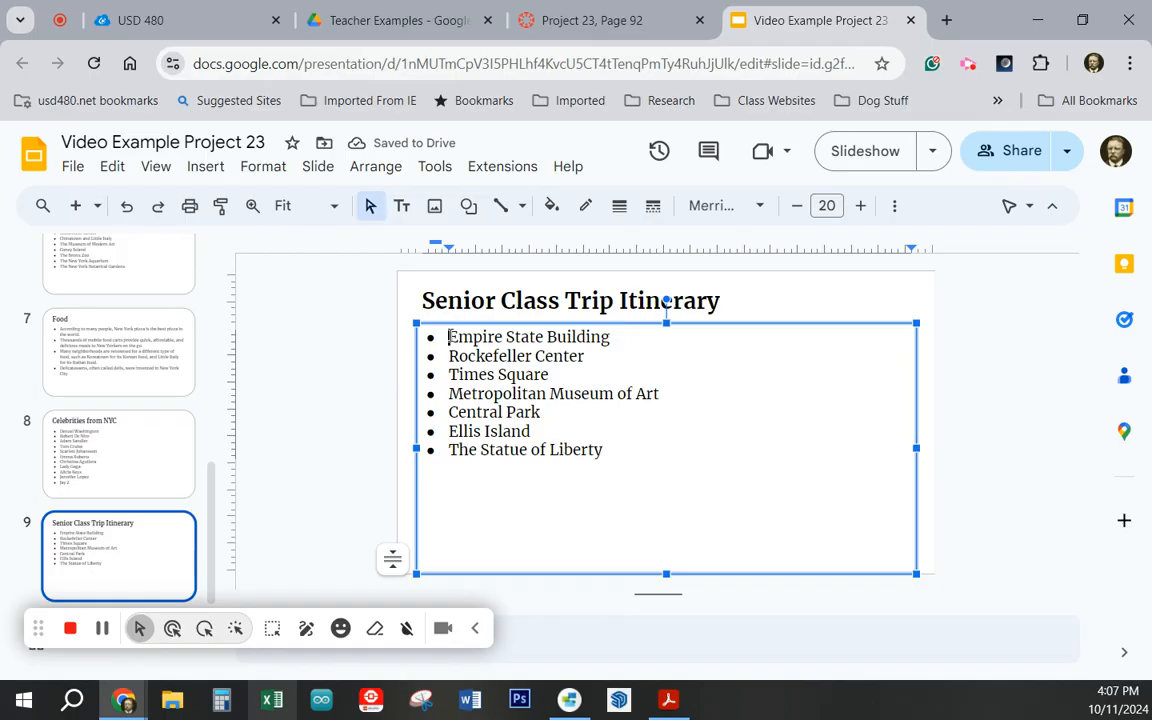
Add an unbulleted heading line "Thursday" above the Empire State Building bullet.
key(Return)
key(Up)
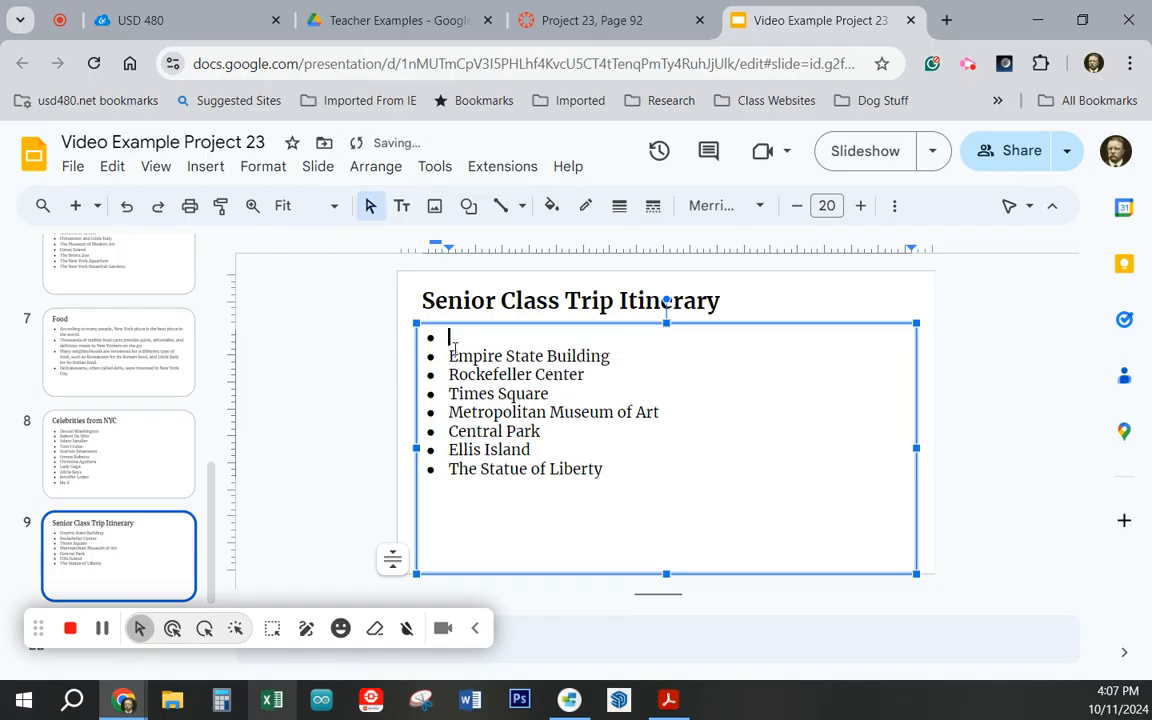
key(BackSpace)
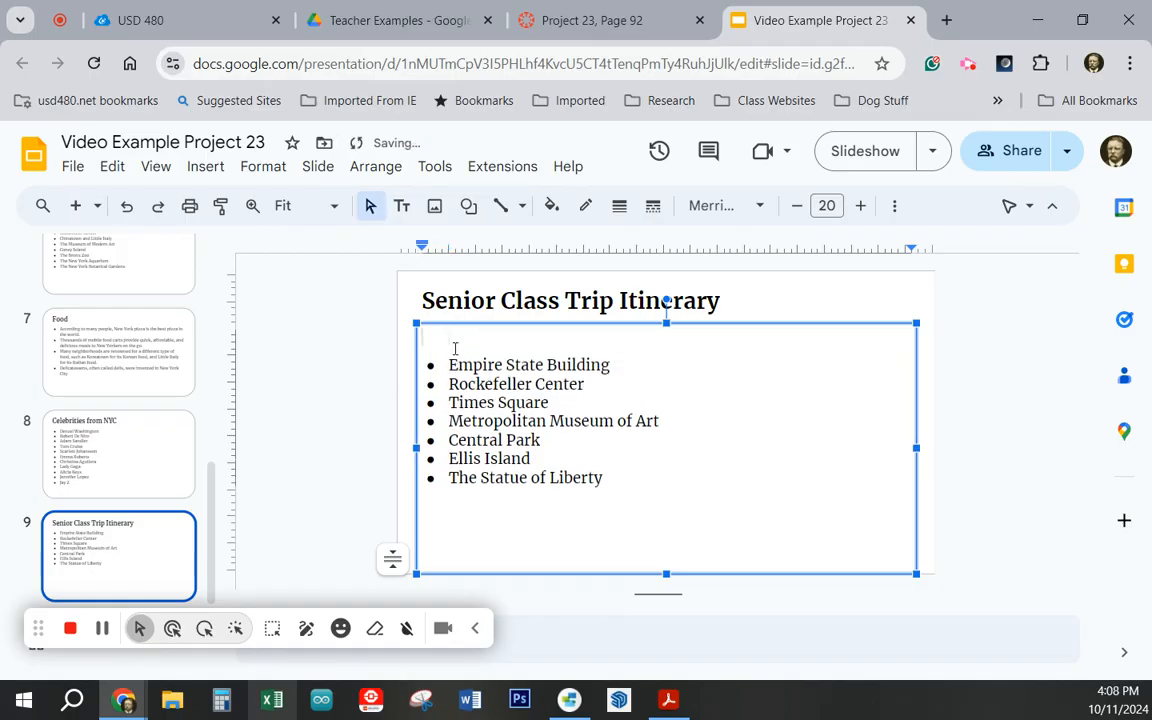
text(Thursday)
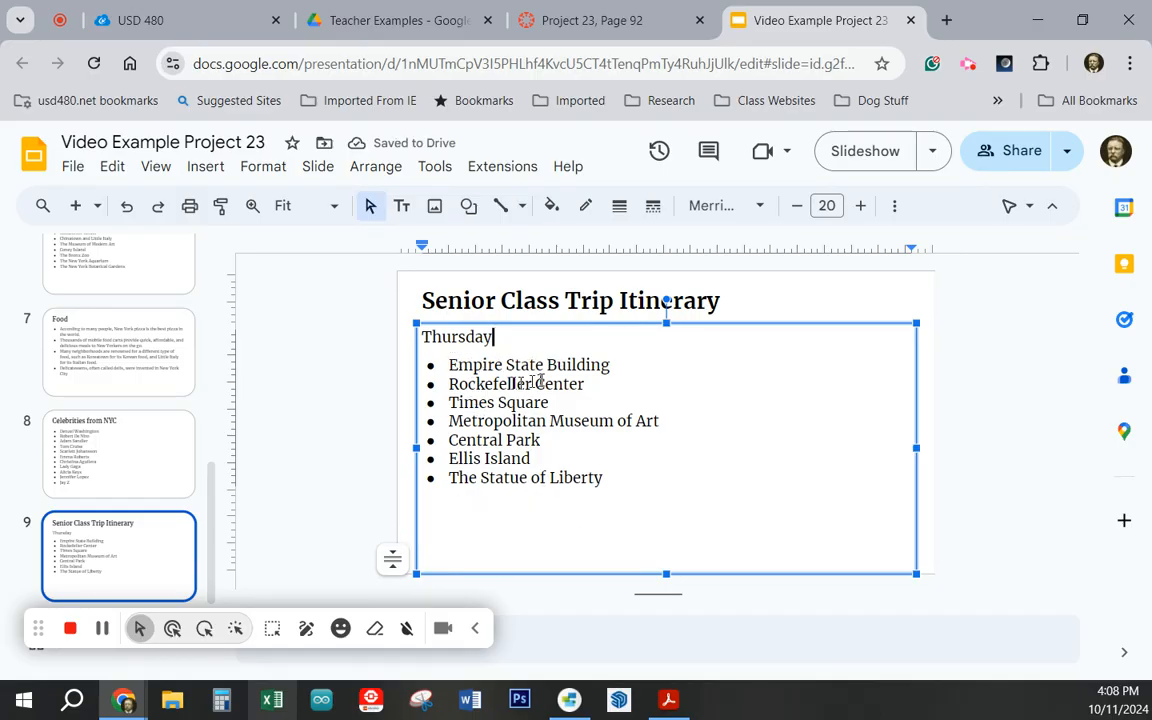
Insert an unbulleted heading line "Friday" between the Times Square and Metropolitan Museum of Art bullets.
click(447, 421)
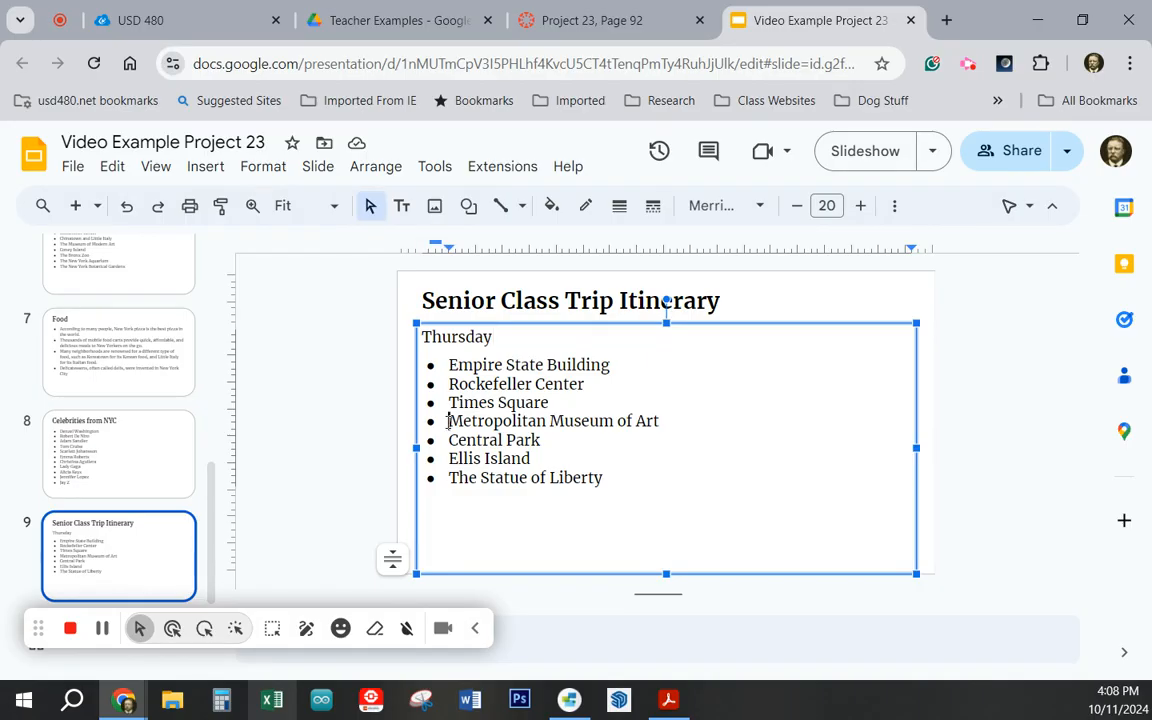
key(Return)
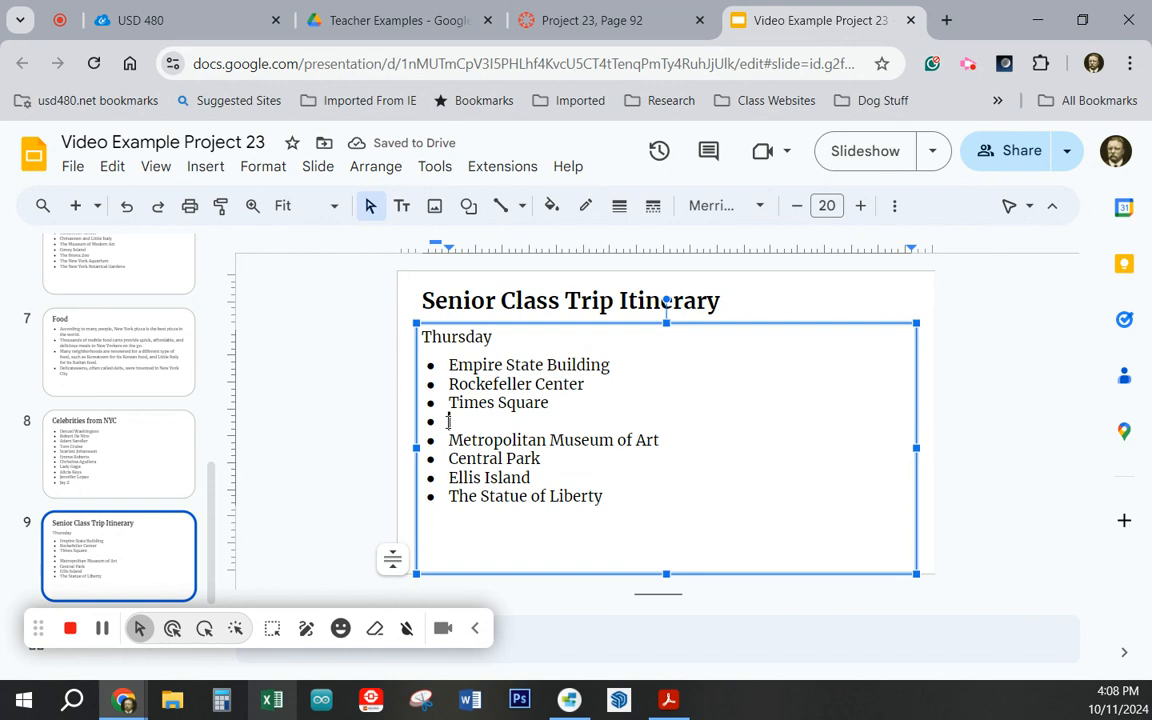
key(Return)
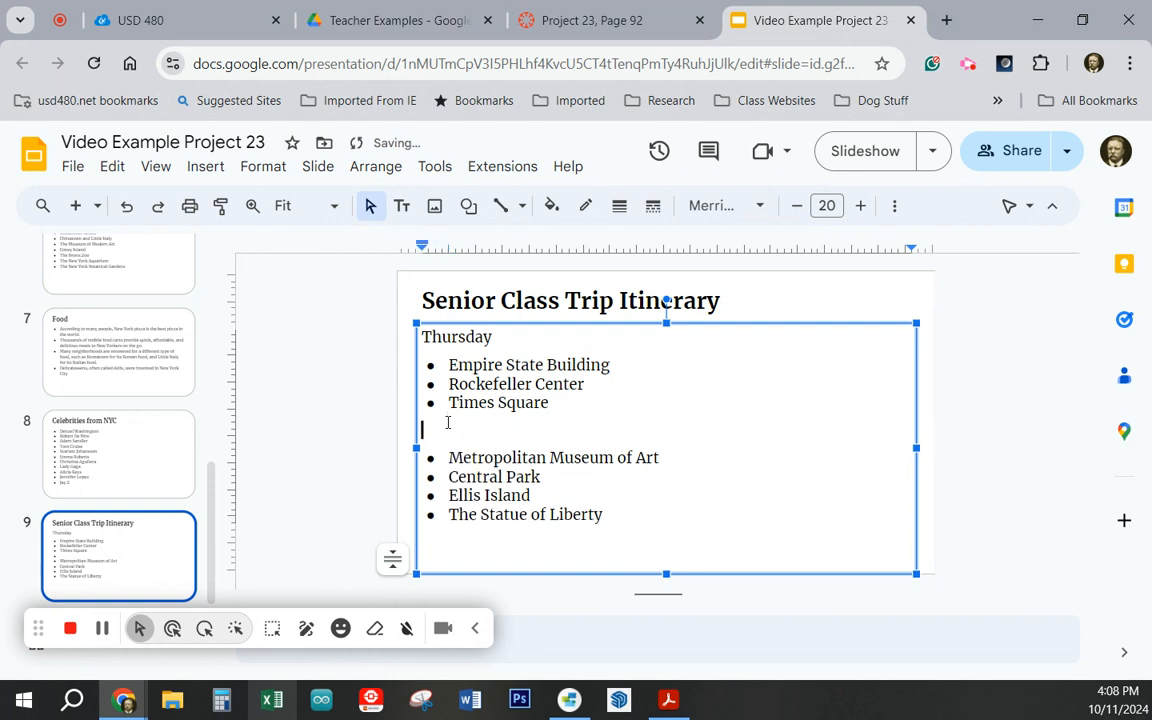
text(Friday)
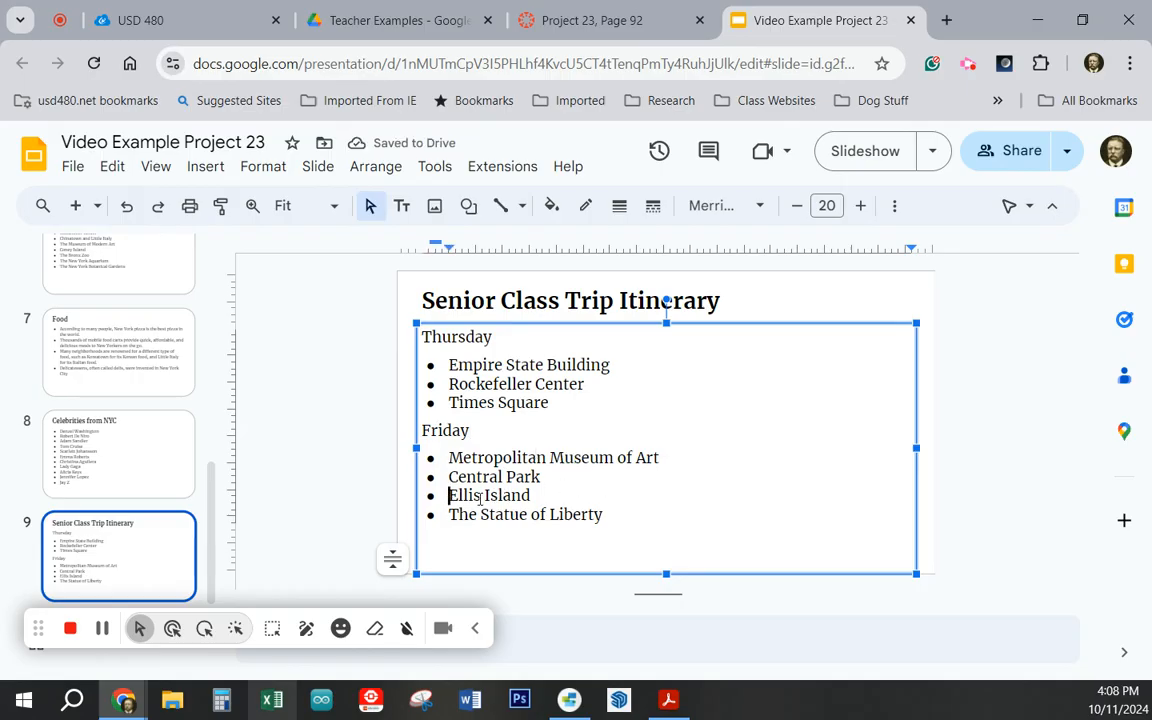
Insert an unbulleted heading line "Saturday" between the Central Park and Ellis Island bullets.
key(Return)
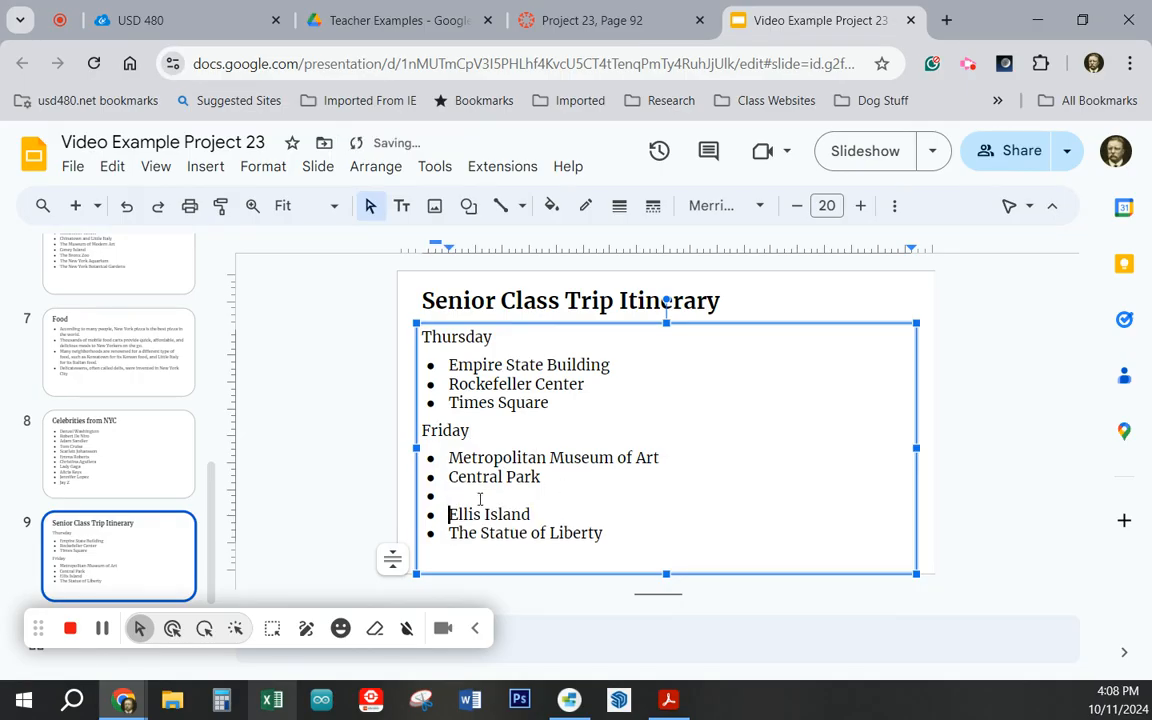
key(BackSpace)
key(BackSpace)
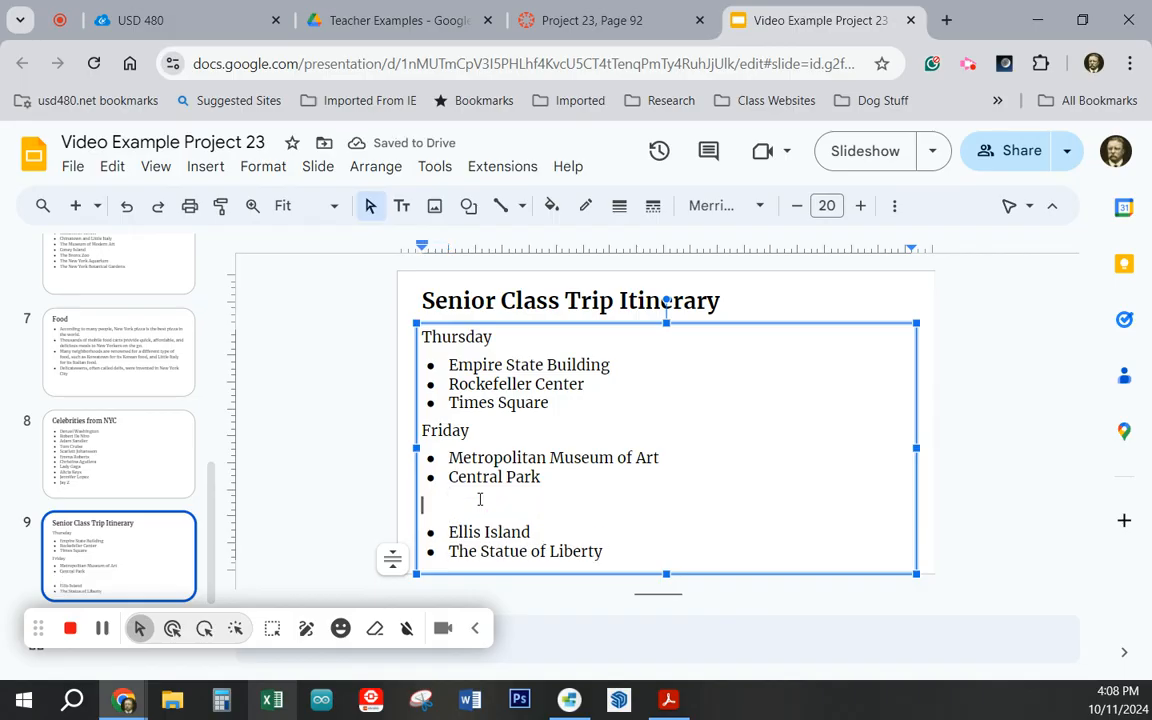
text(Saturday)
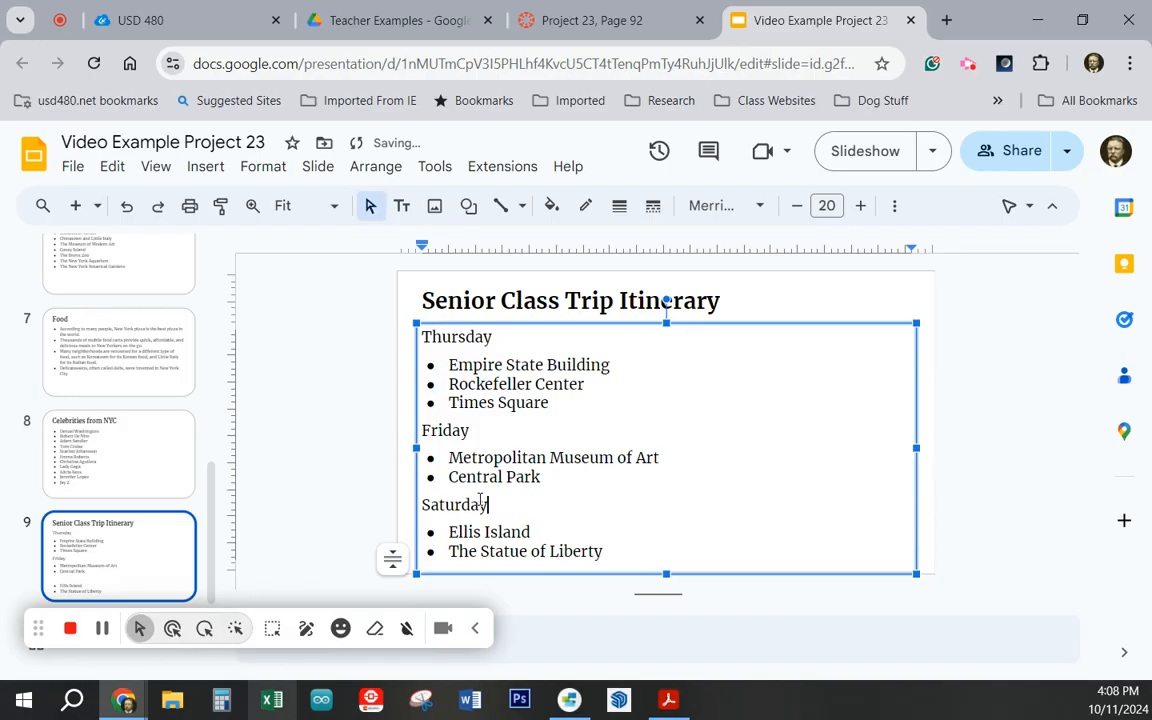
Make the Thursday, Friday and Saturday headings on the itinerary slide bold.
drag(494, 337, 421, 337)
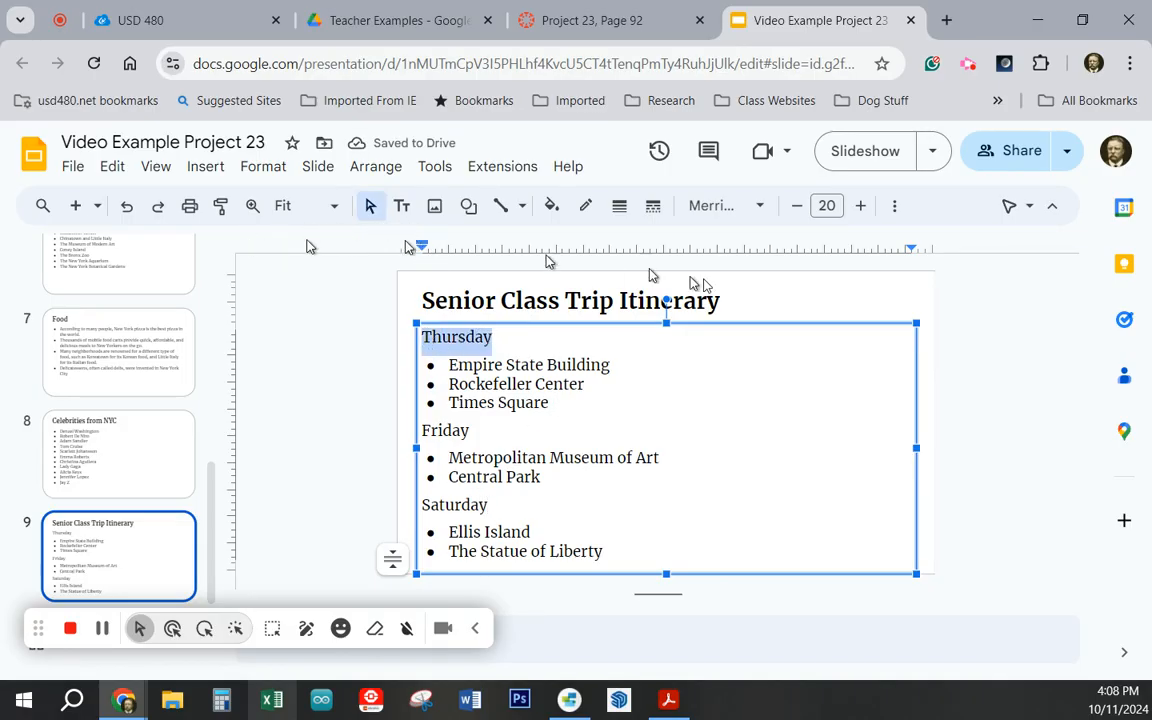
click(760, 207)
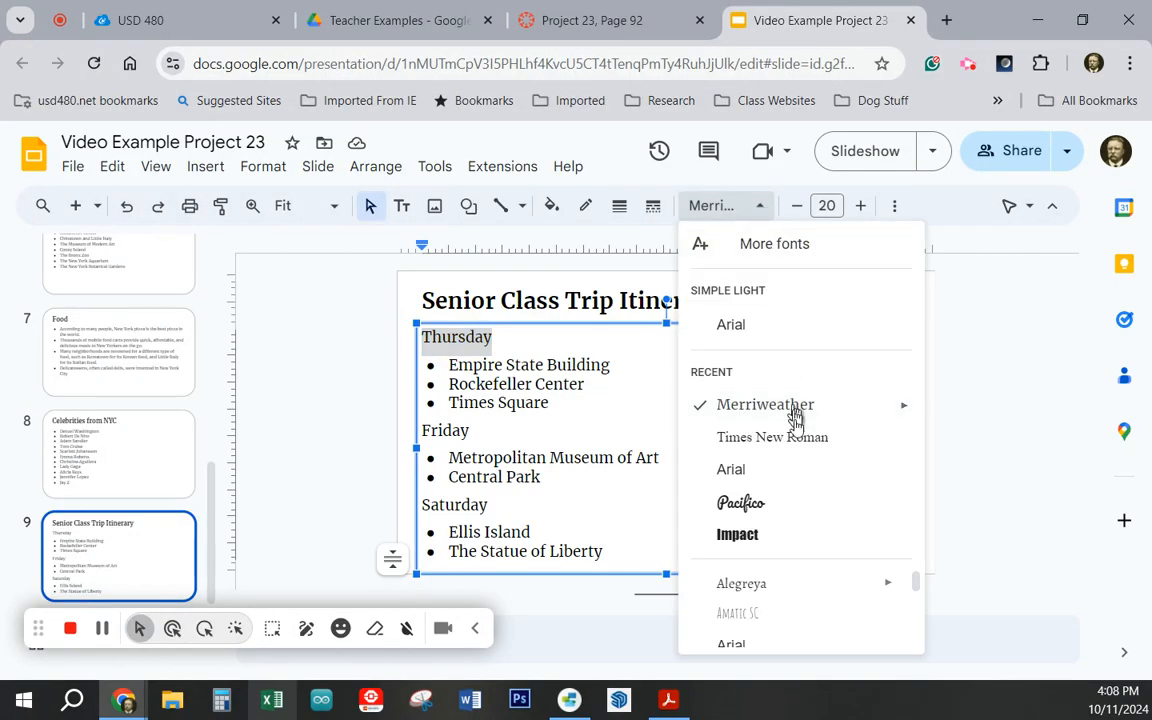
mouse_move(836, 410)
click(980, 480)
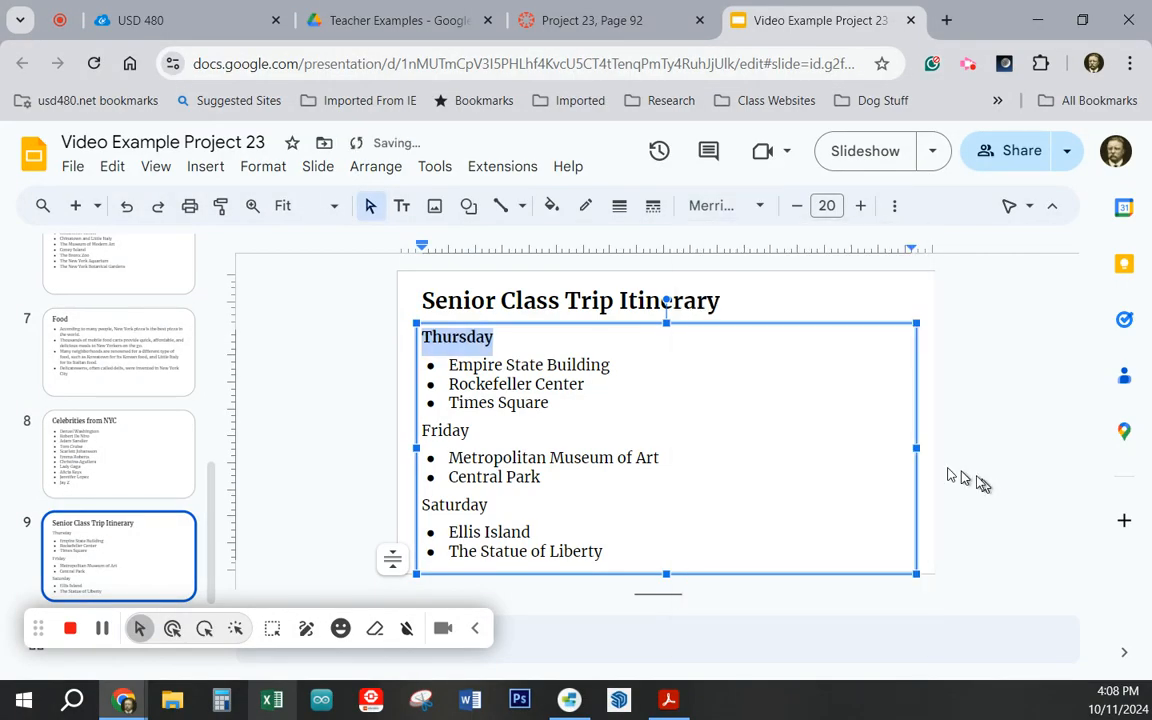
drag(469, 431, 420, 431)
click(893, 208)
click(231, 250)
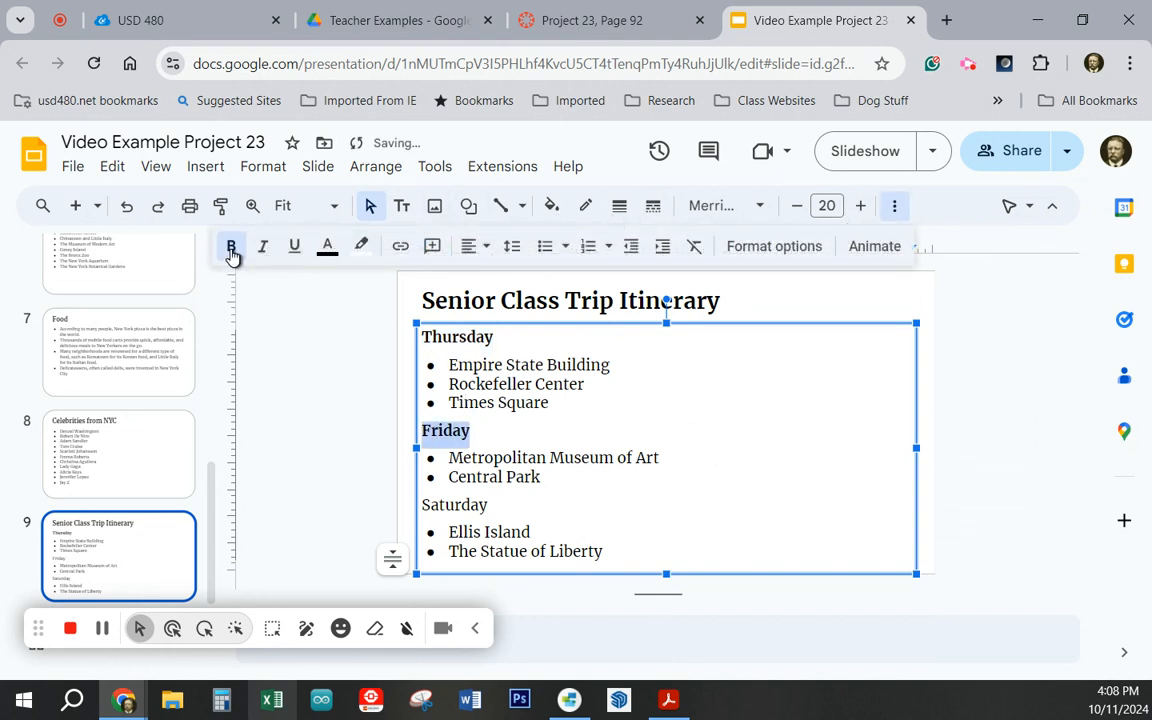
drag(488, 506, 412, 508)
click(231, 246)
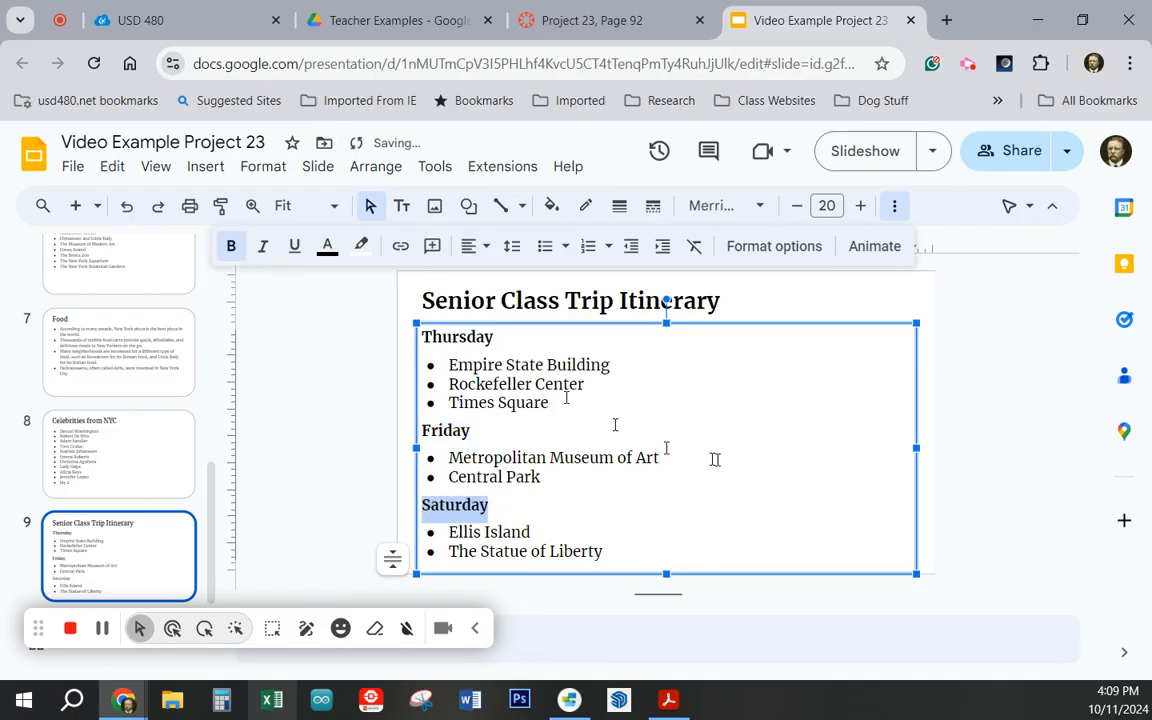
click(738, 461)
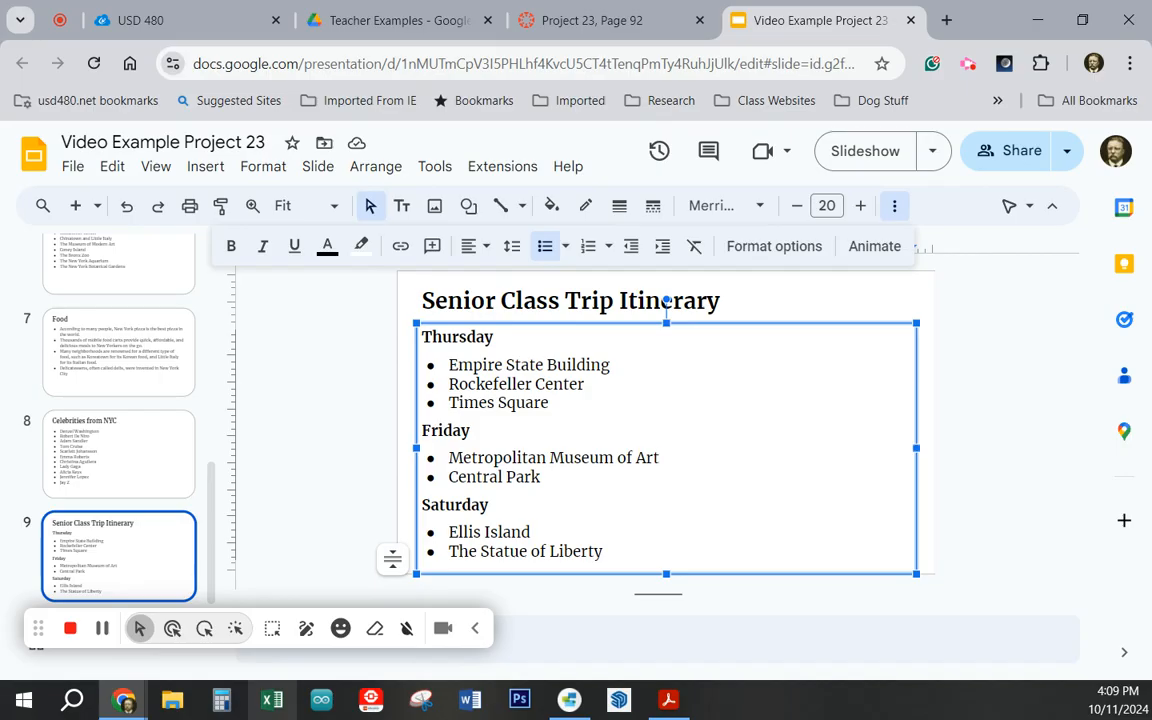
Duplicate the Senior Class Trip Itinerary slide and select the copy's title for editing.
right_click(99, 553)
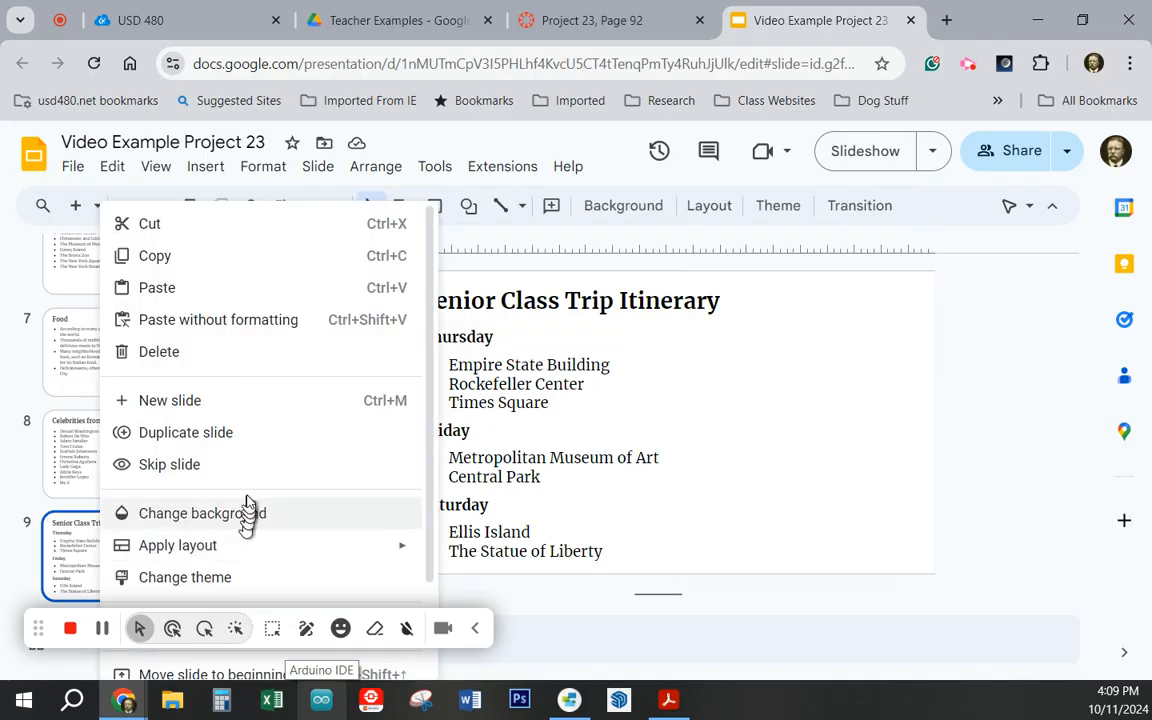
click(241, 443)
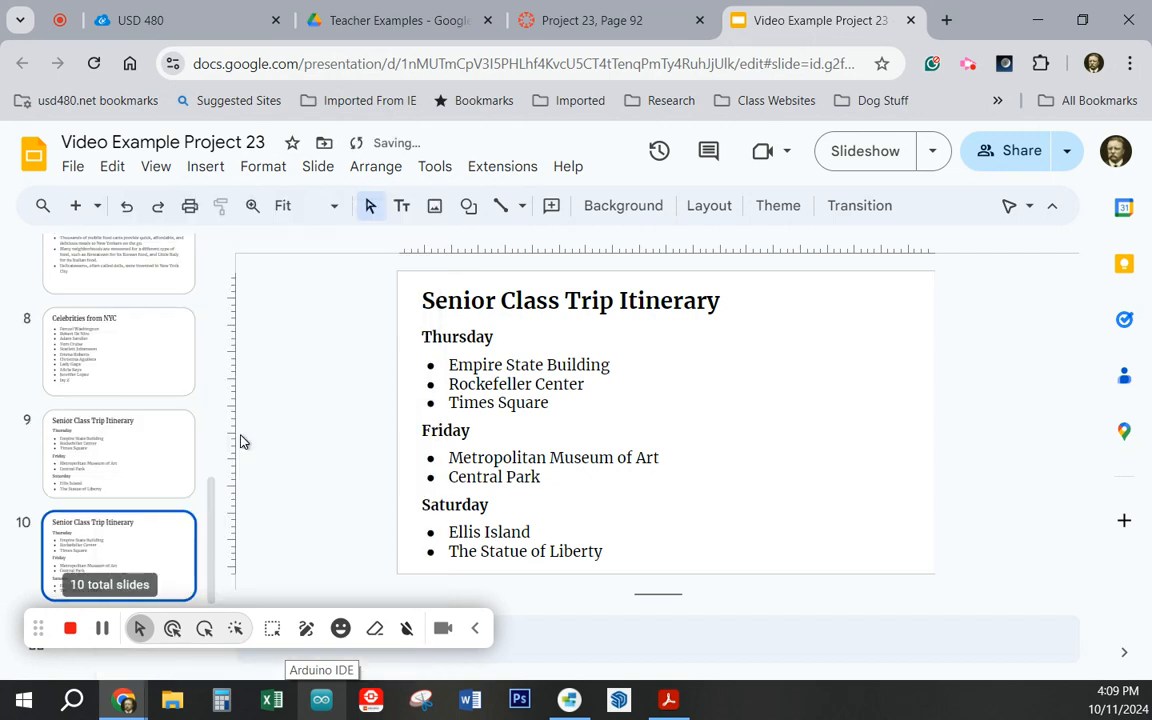
click(720, 301)
Copy the closing senior class trip sign-up text from the Project 23 assignment page and return to the presentation.
click(600, 16)
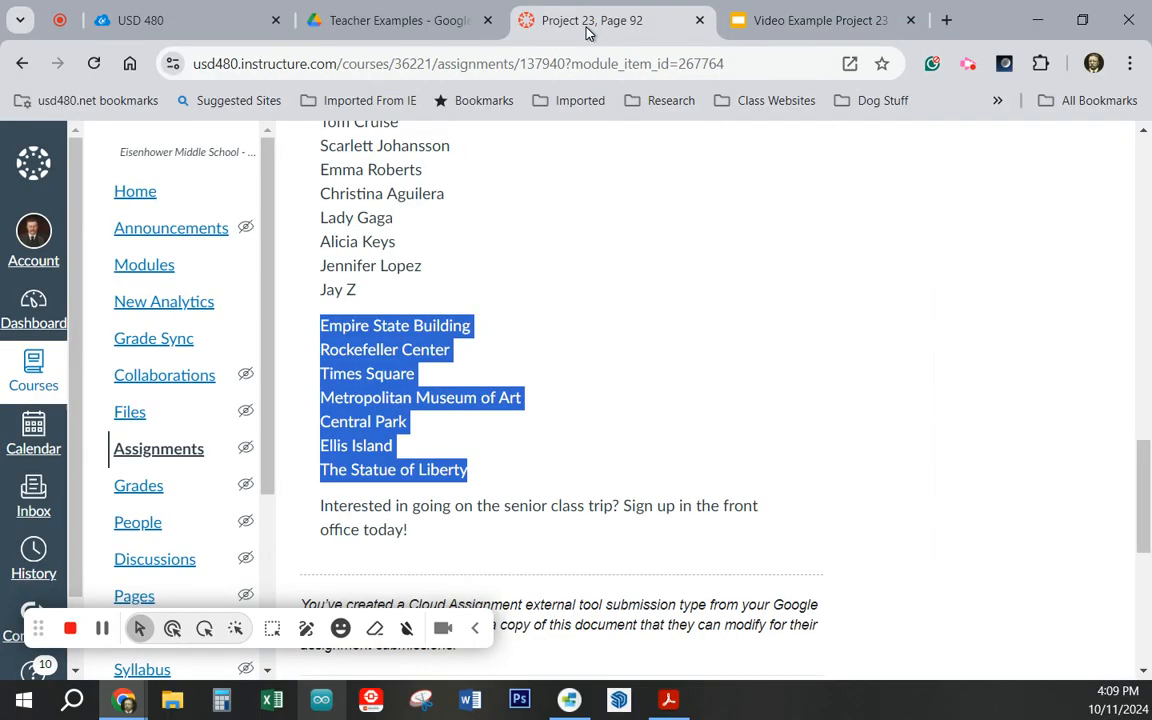
drag(406, 531, 325, 510)
key(ctrl+c)
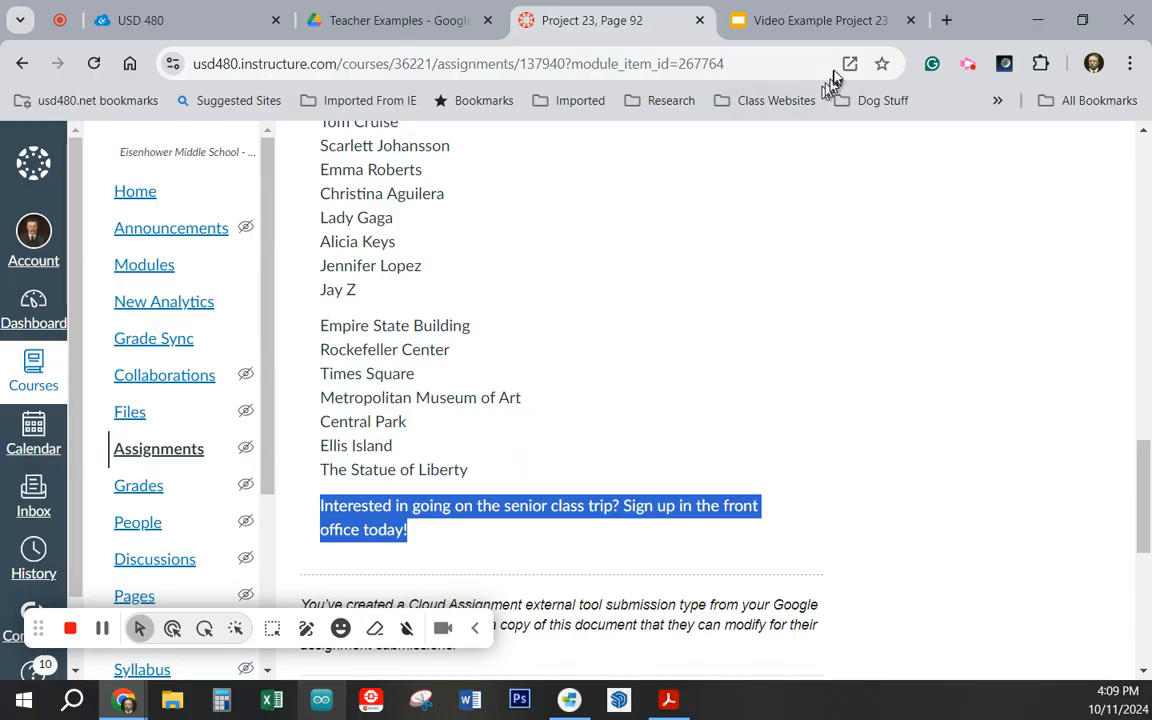
click(816, 20)
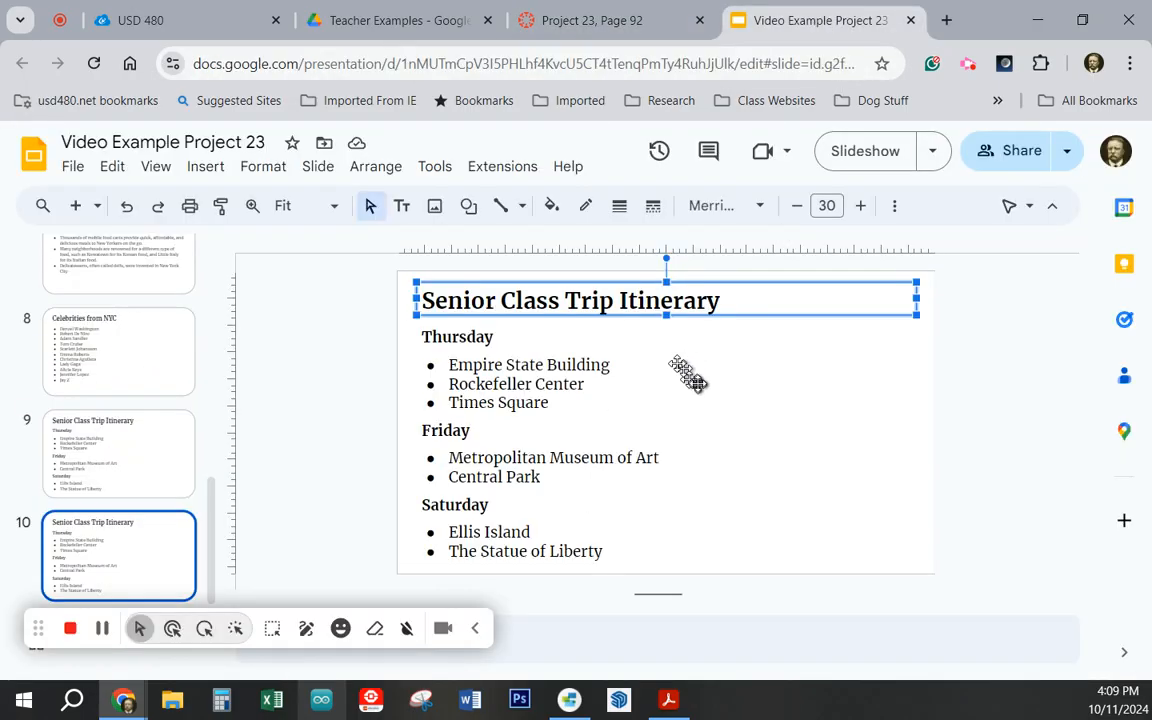
Replace the duplicated slide's title with the copied senior class trip sign-up text and delete its itinerary list.
drag(717, 300, 413, 300)
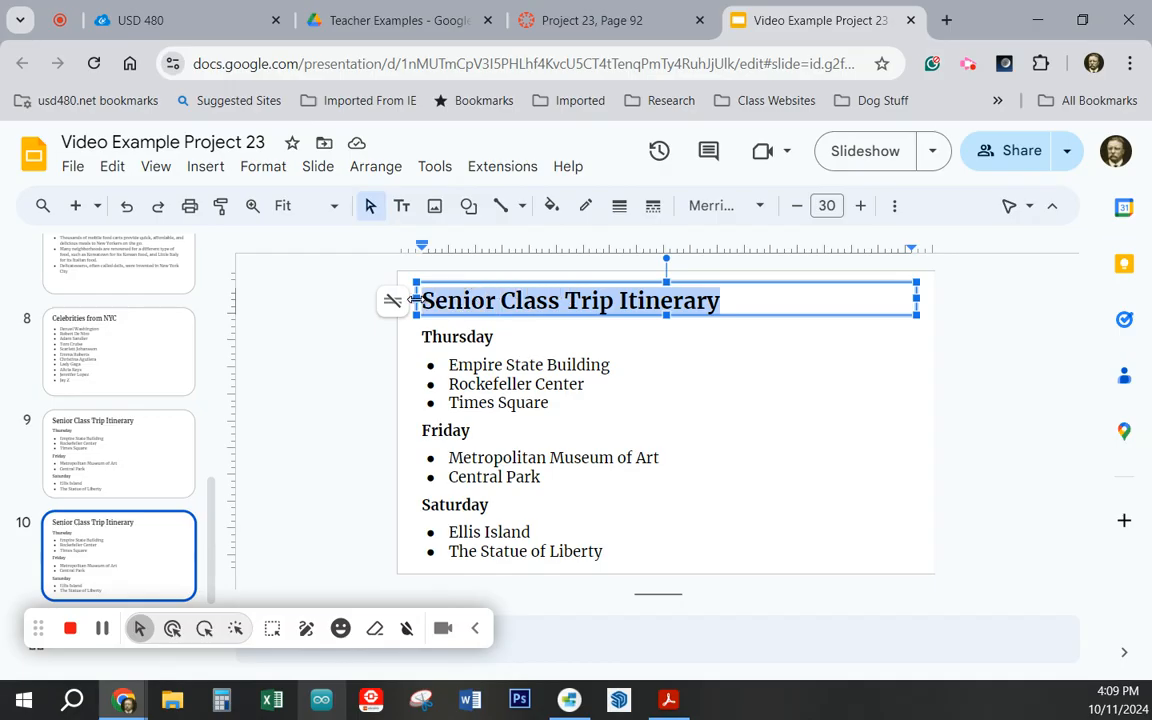
key(ctrl+v)
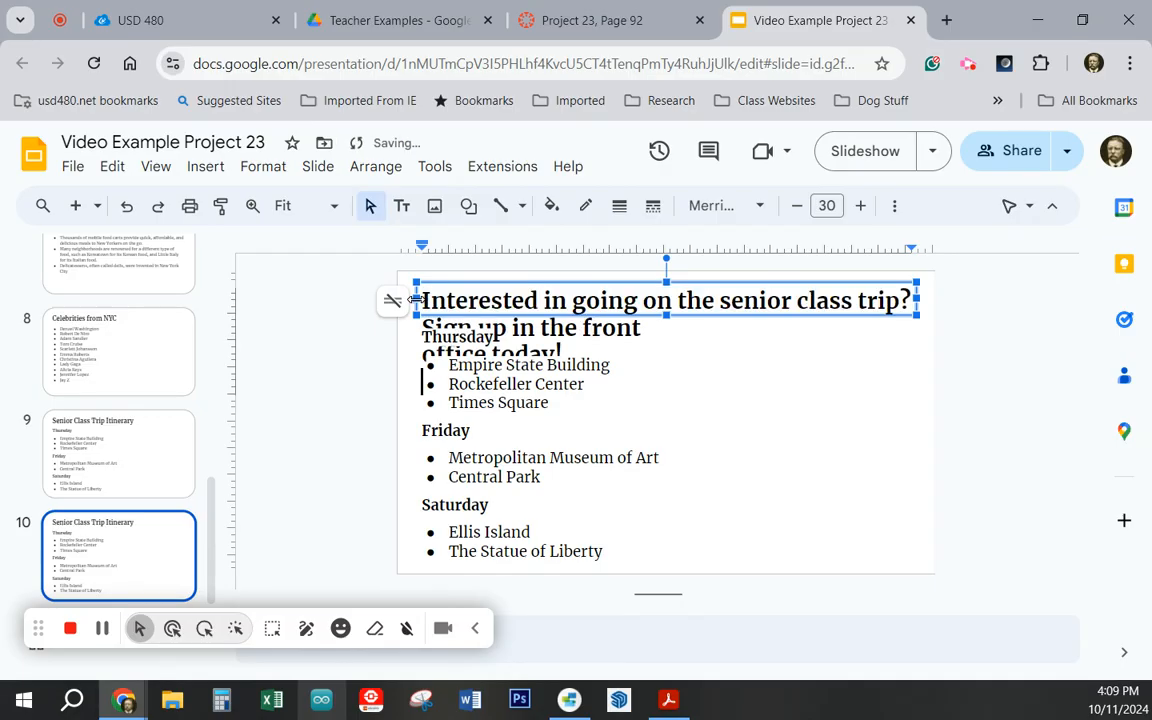
drag(607, 552, 416, 338)
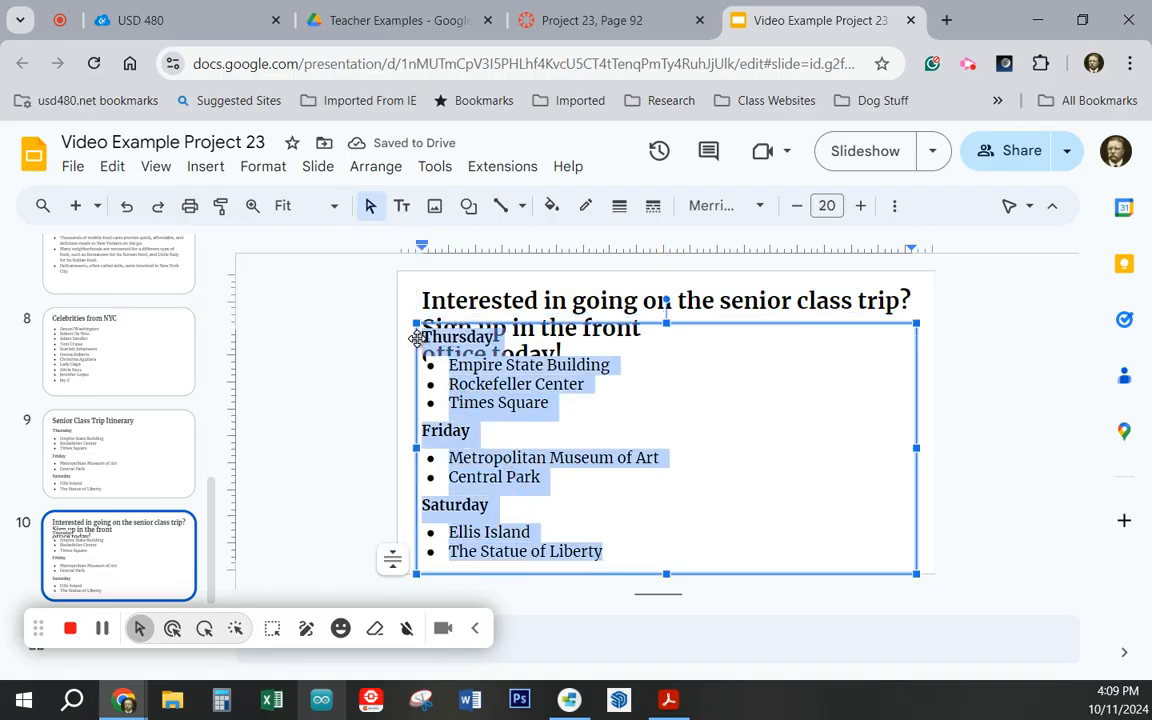
key(BackSpace)
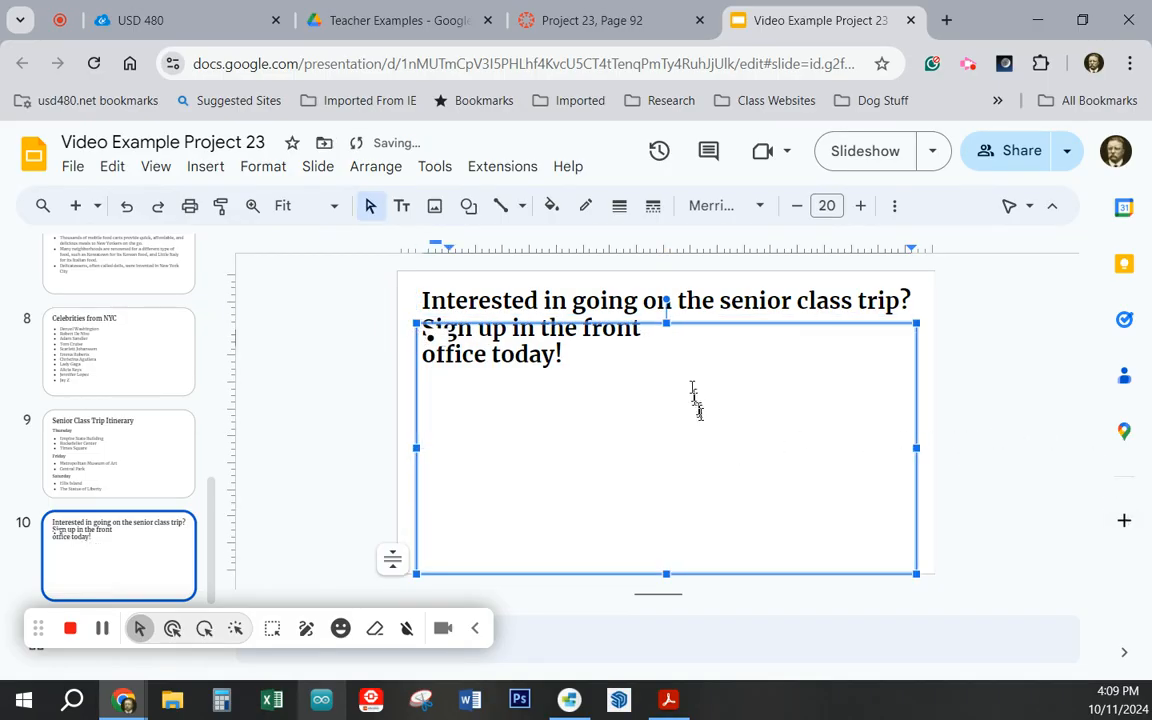
Lower the empty body box's upper edge below the title and remove the title's line break before "office today!".
drag(667, 321, 675, 389)
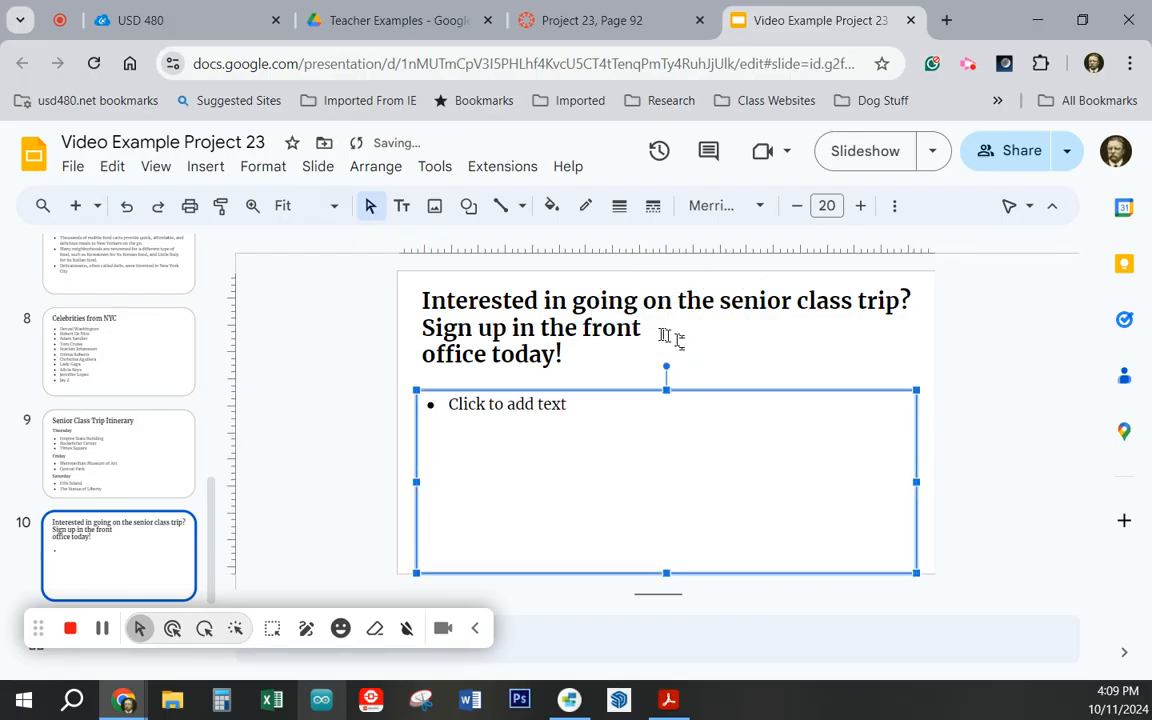
click(572, 328)
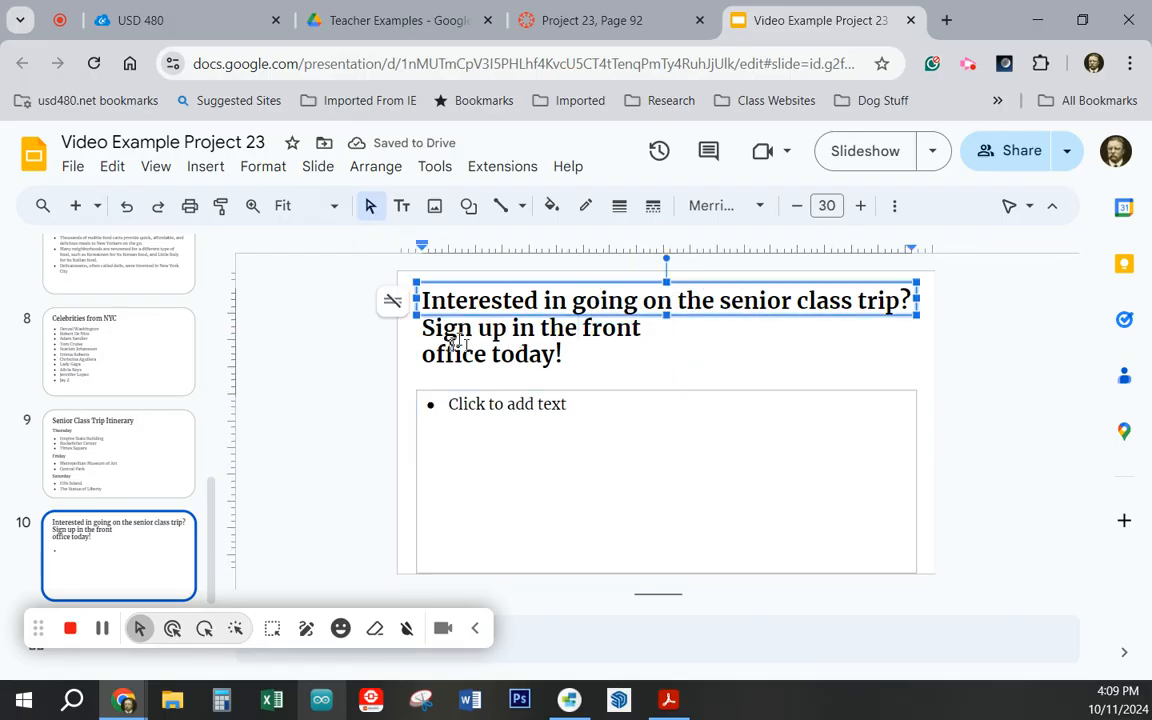
click(422, 356)
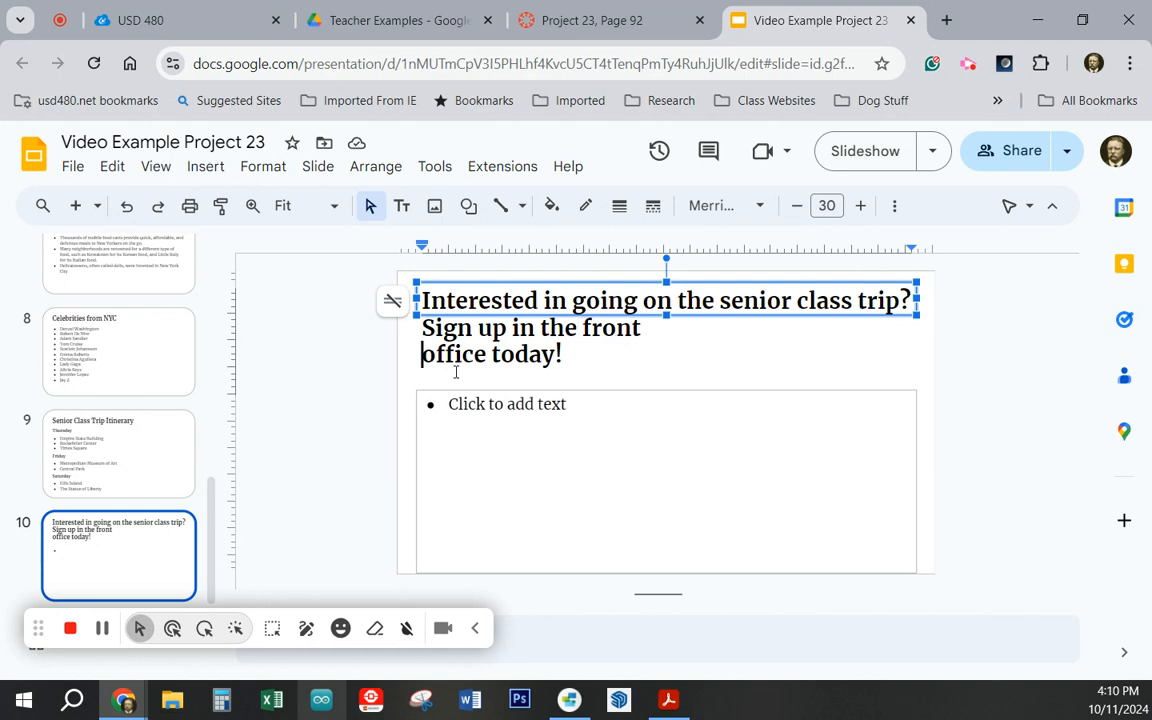
key(BackSpace)
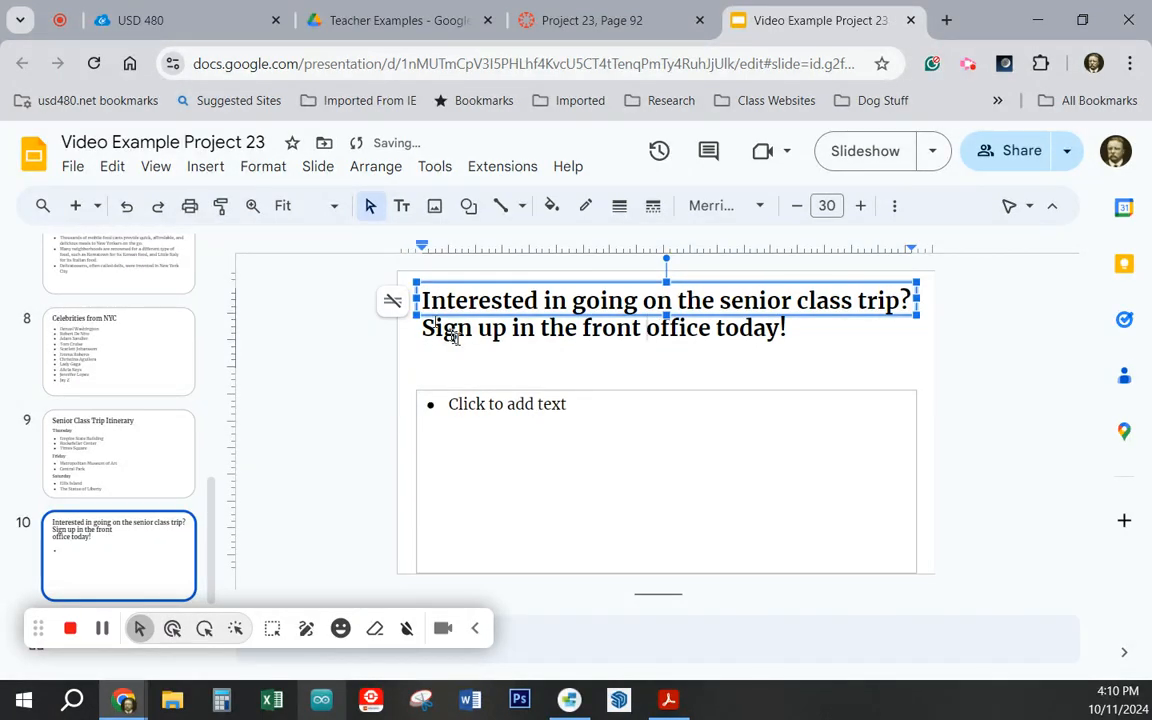
click(663, 345)
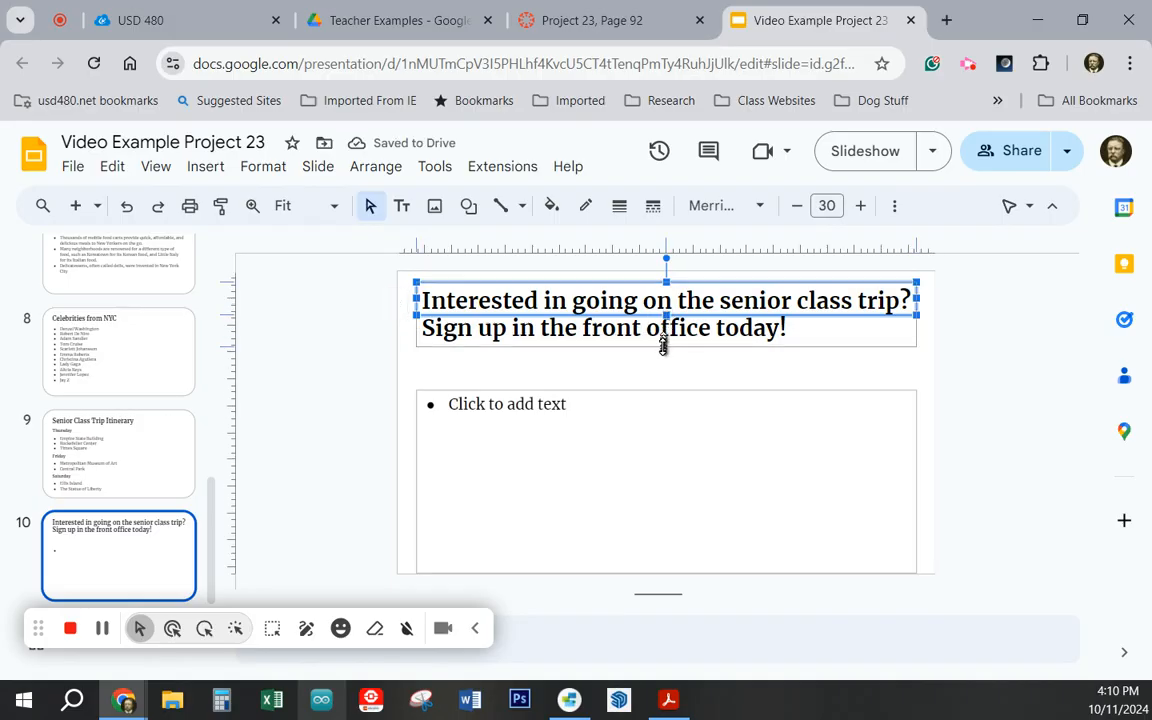
Extend the empty body box up to just under the two-line title and remove its bullet.
click(675, 445)
drag(667, 390, 665, 357)
click(447, 373)
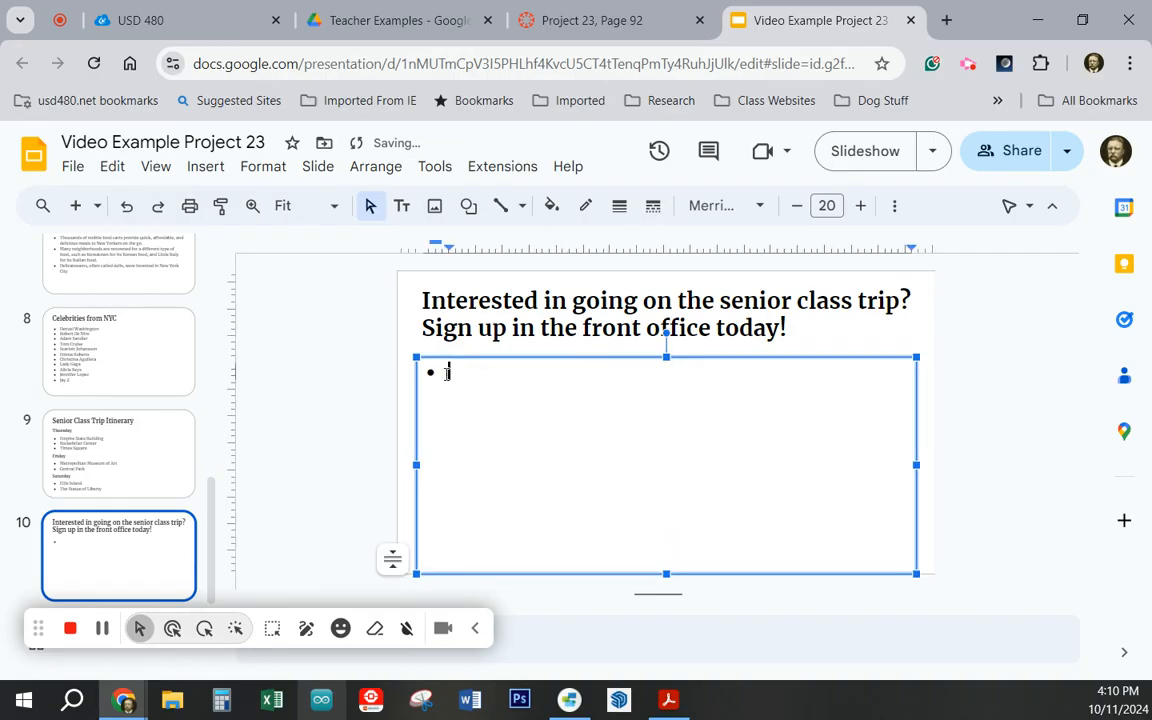
key(BackSpace)
key(BackSpace)
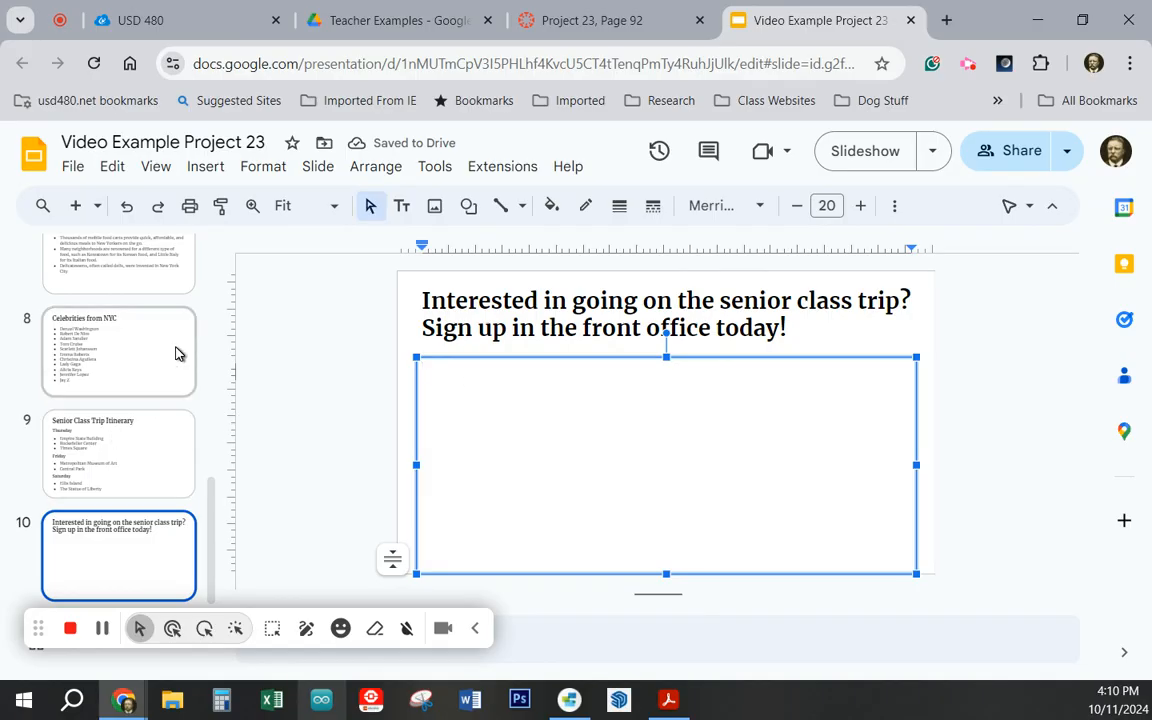
Narrow the bullet list box on the Attractions slide so "The New York Botanical Gardens" just fits on one line.
scroll(178, 355, up, 5)
scroll(175, 352, up, 2)
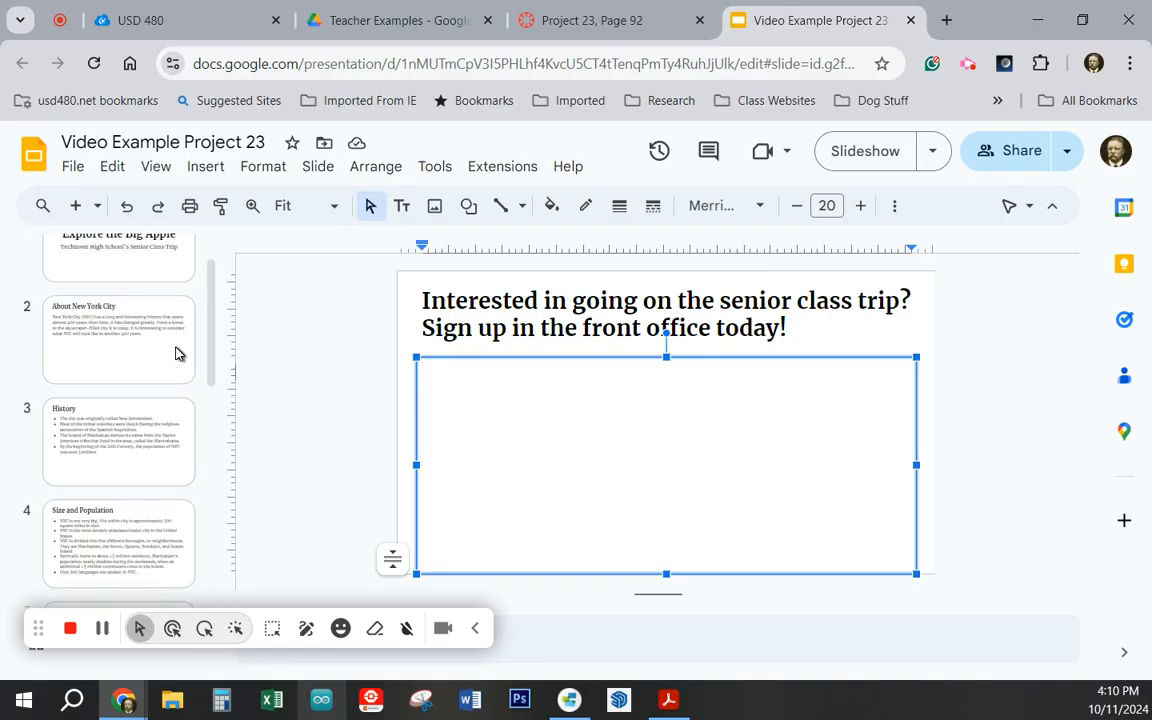
scroll(175, 352, down, 3)
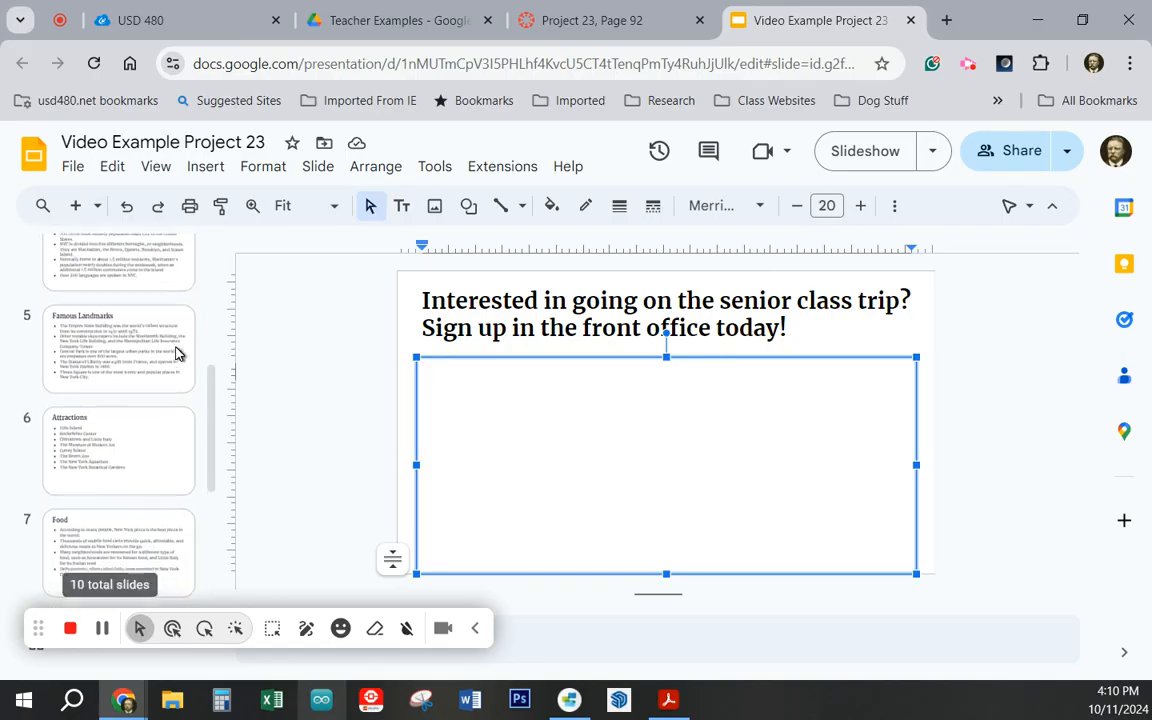
click(110, 460)
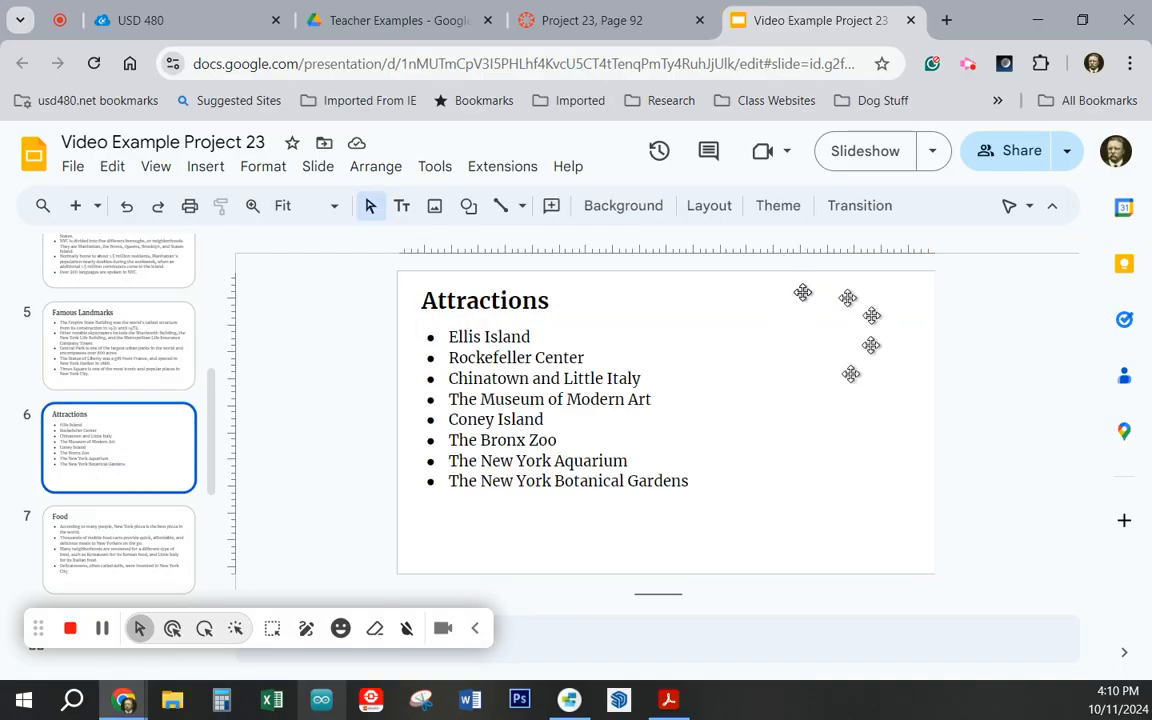
click(800, 378)
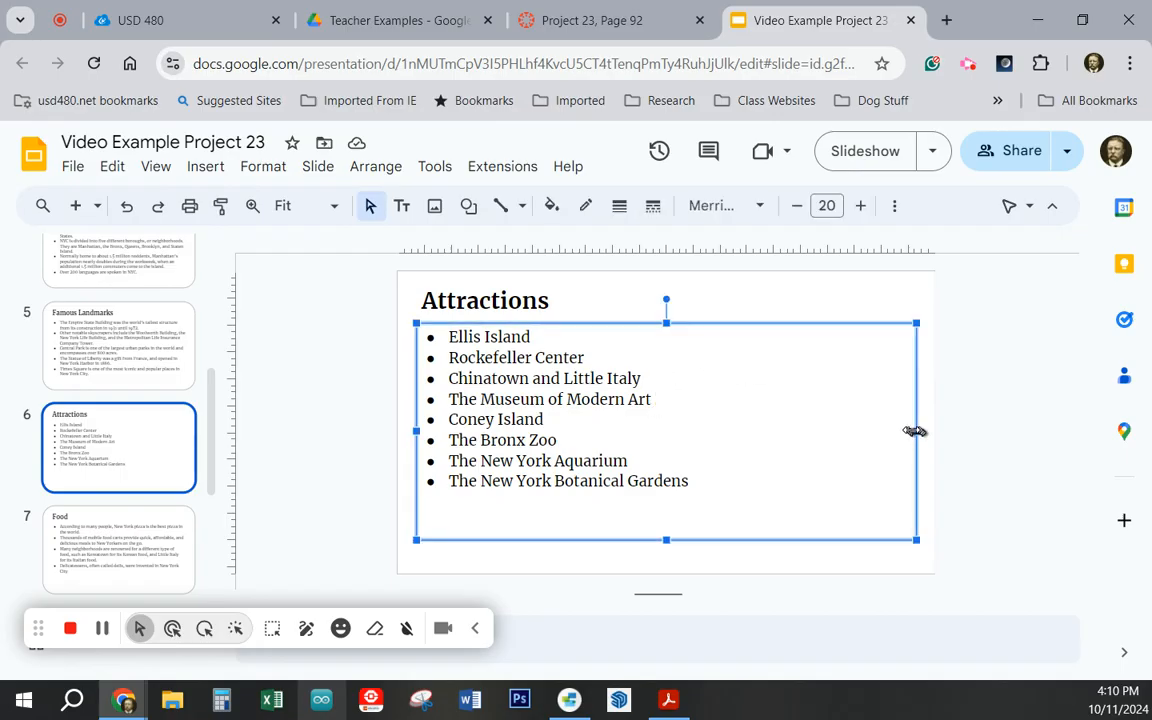
drag(916, 430, 692, 437)
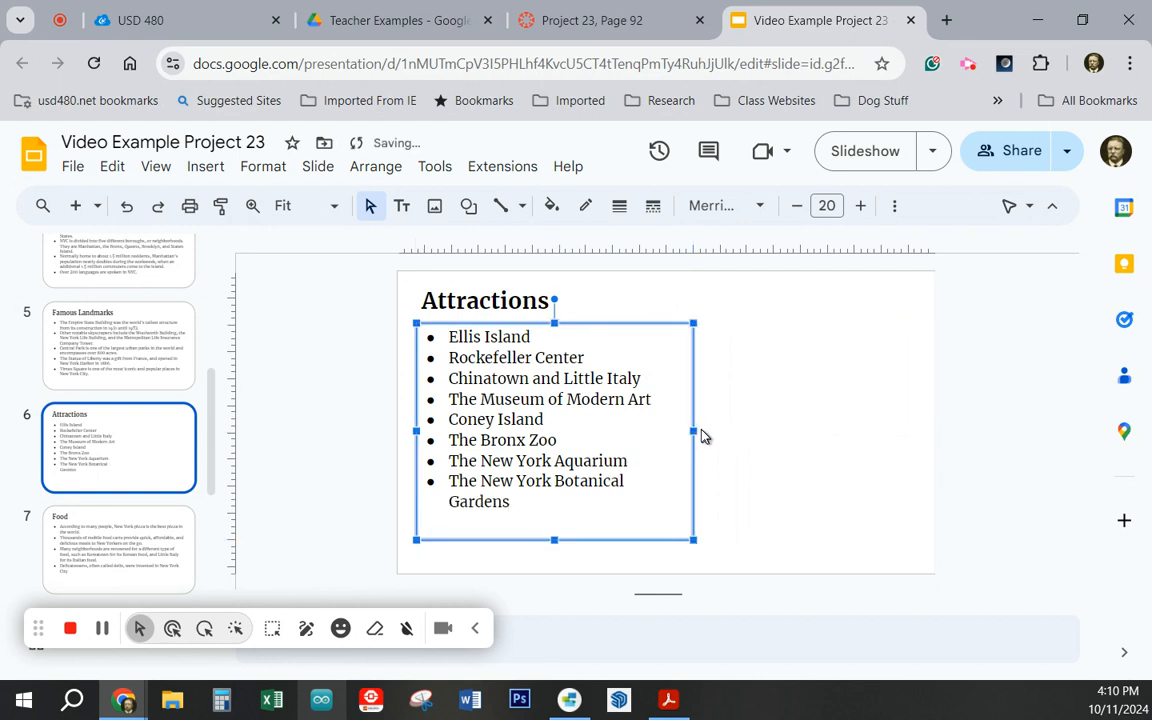
drag(700, 429, 707, 431)
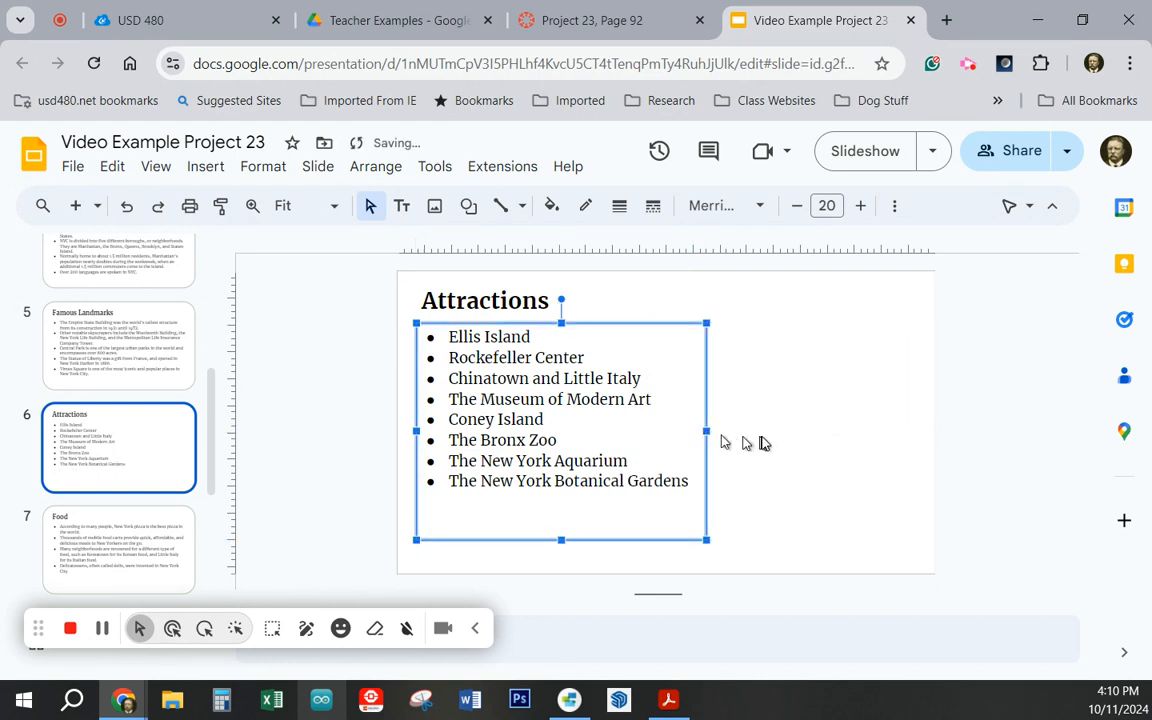
click(800, 431)
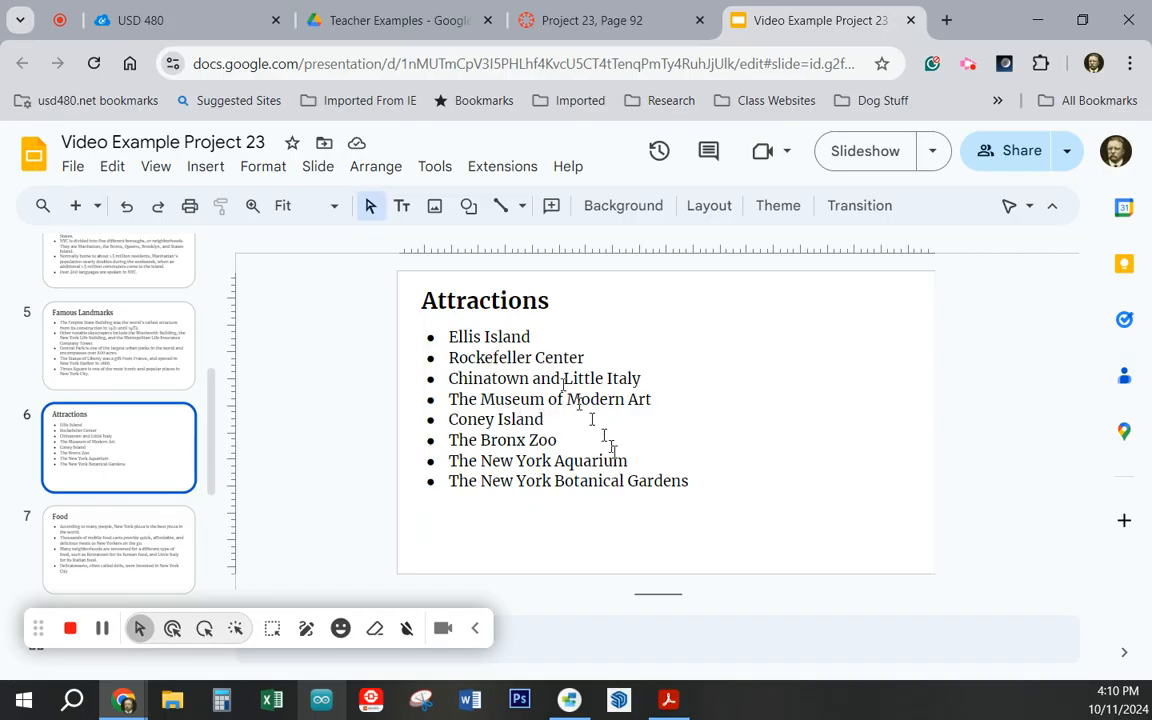
Search the web for Coney Island images to insert on the Attractions slide.
drag(547, 419, 452, 421)
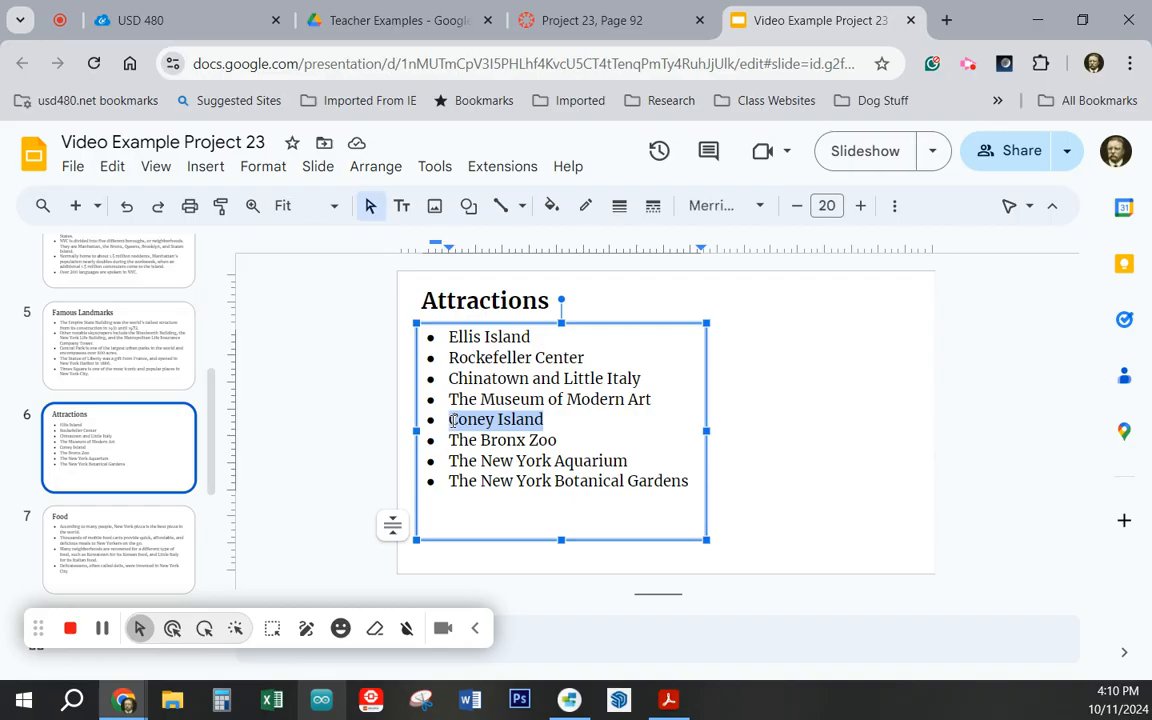
click(797, 497)
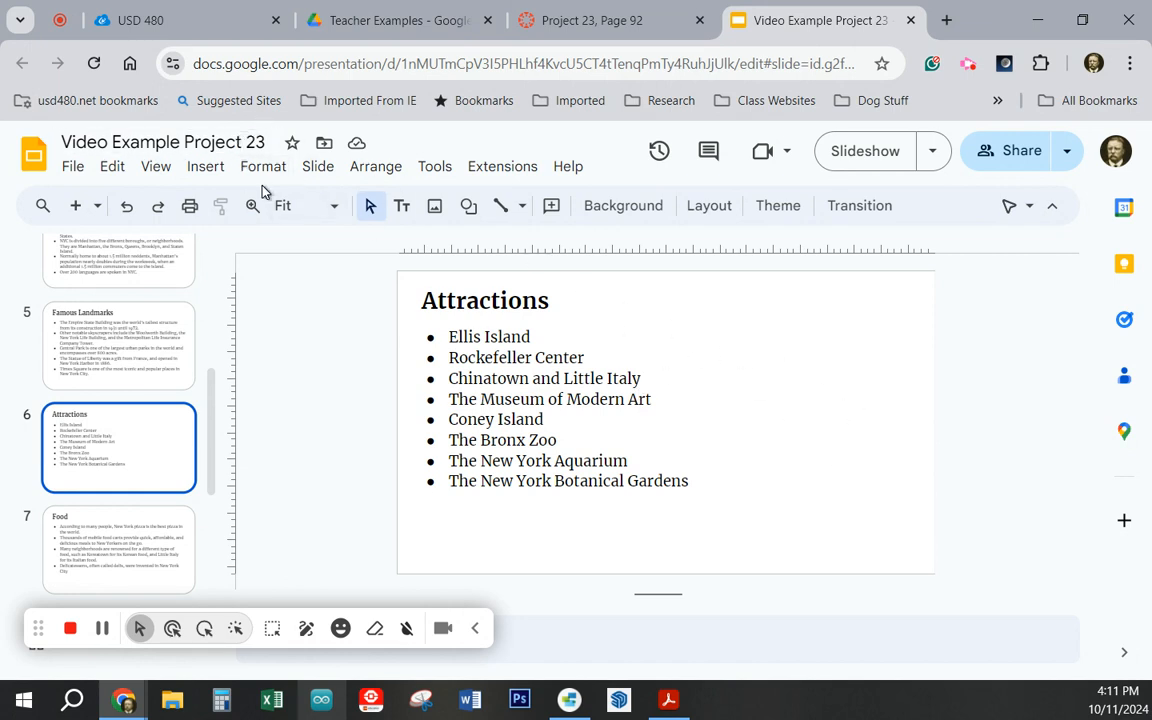
click(204, 170)
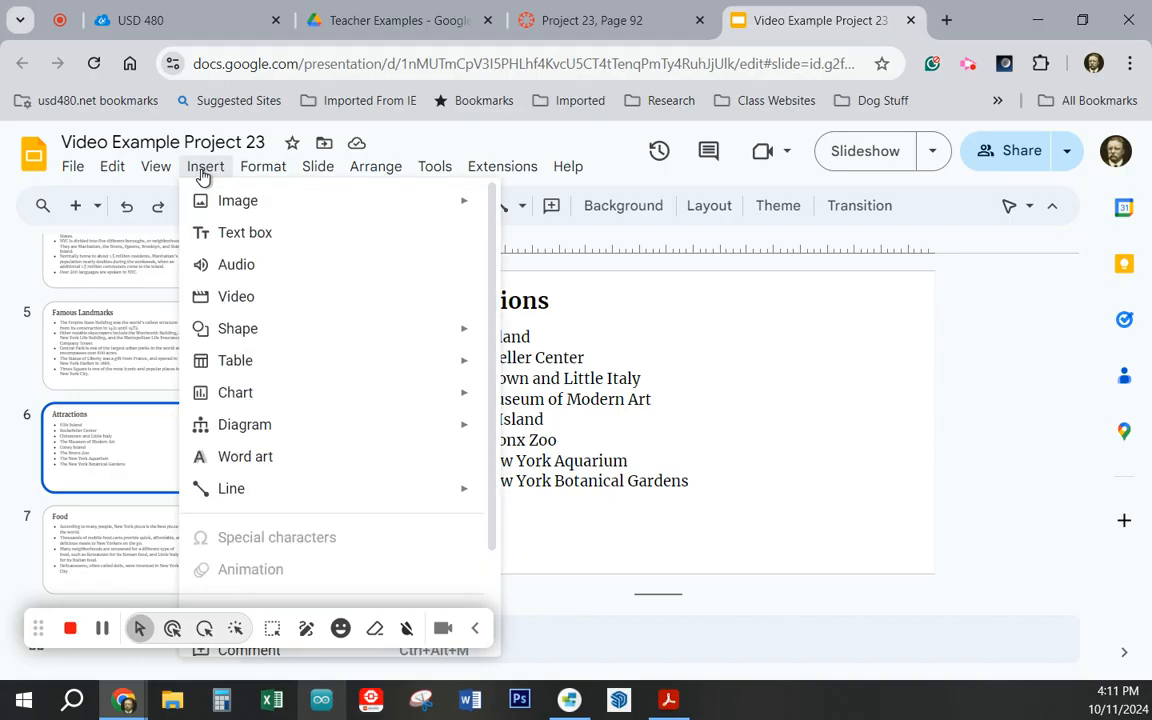
mouse_move(440, 208)
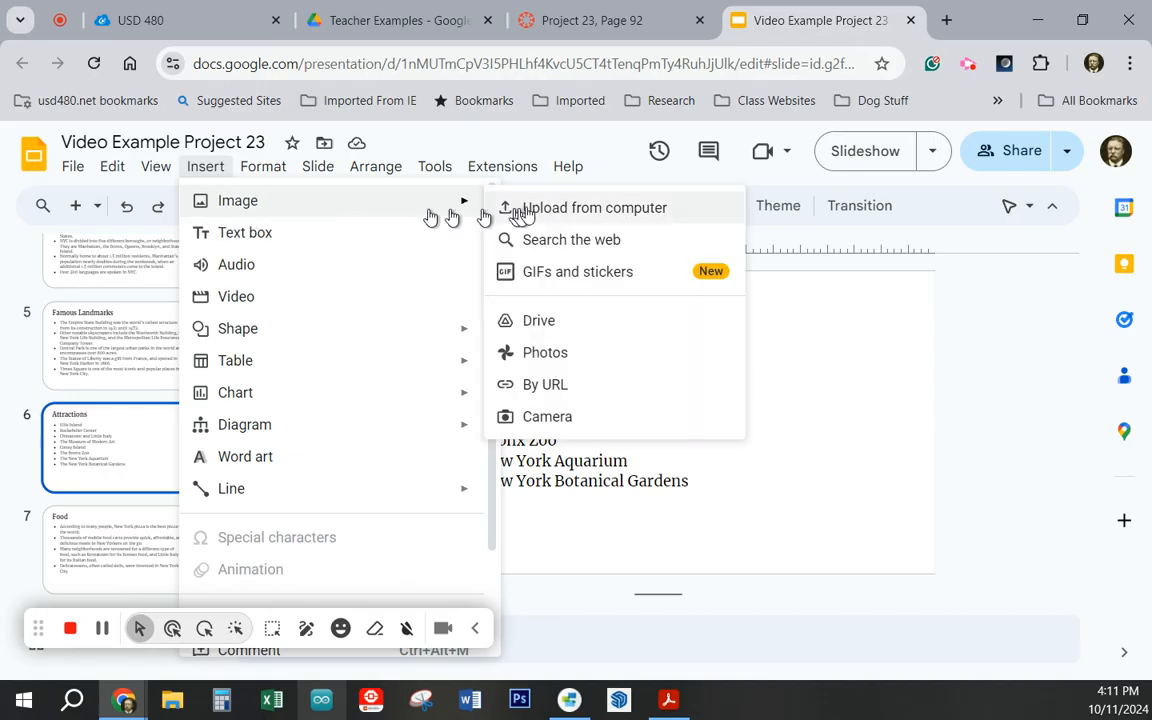
click(597, 242)
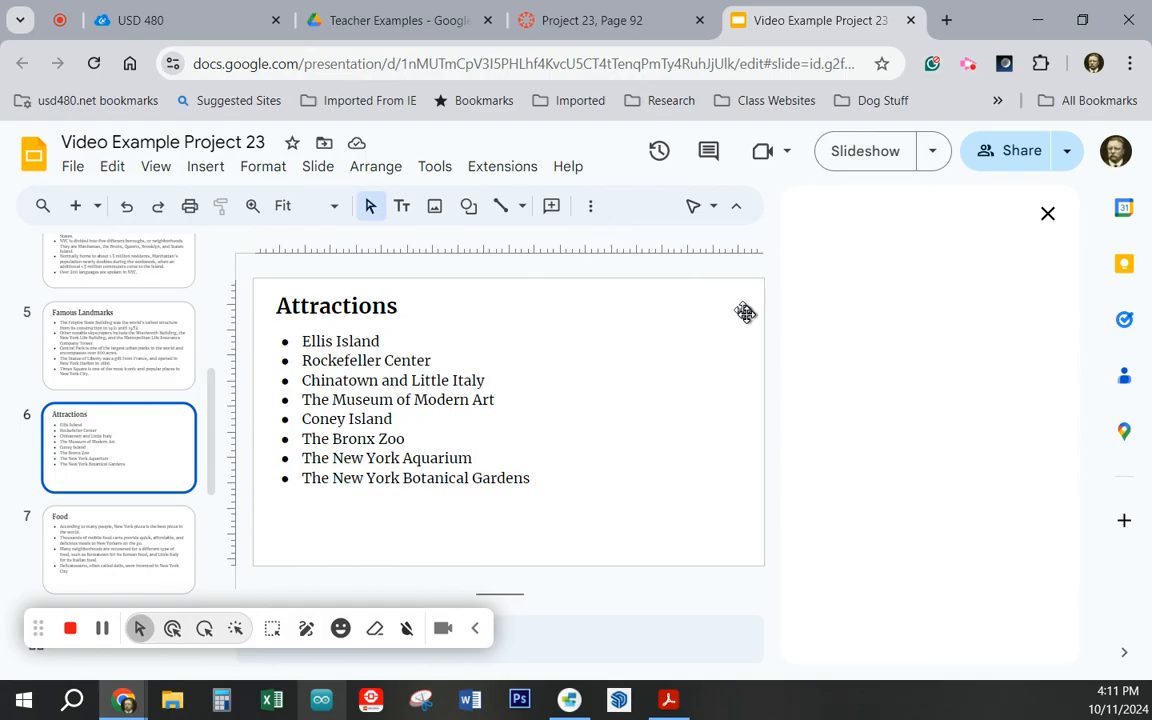
click(958, 220)
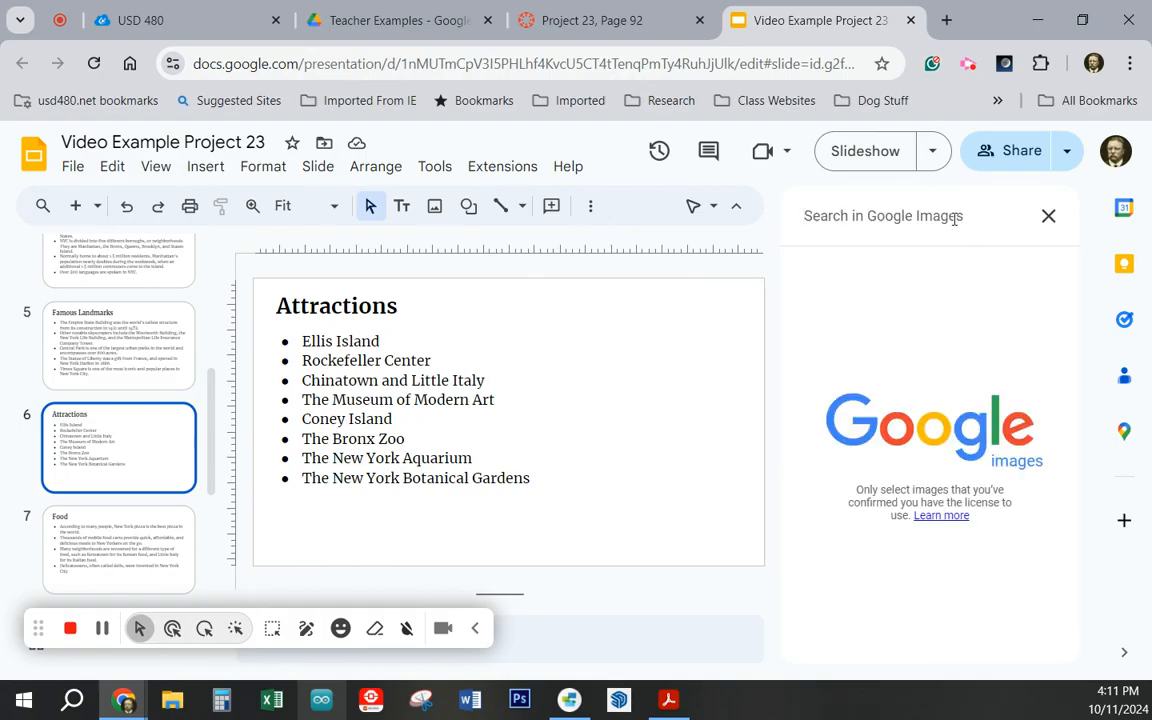
text(Coney Island)
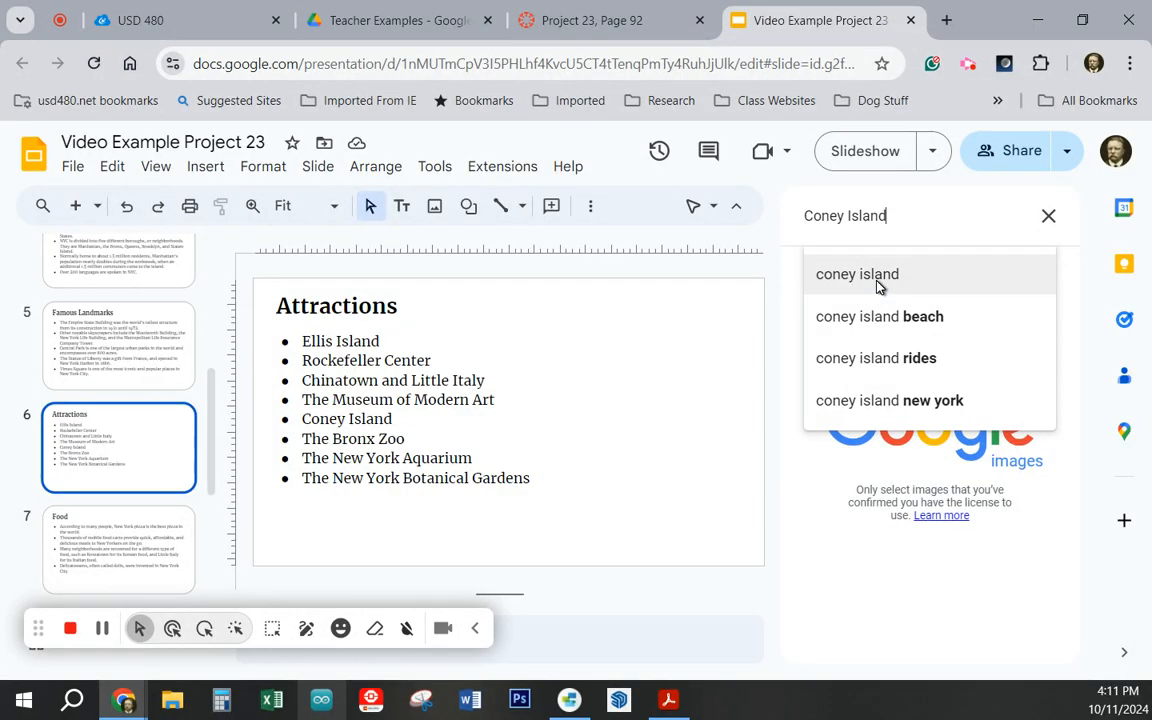
click(877, 285)
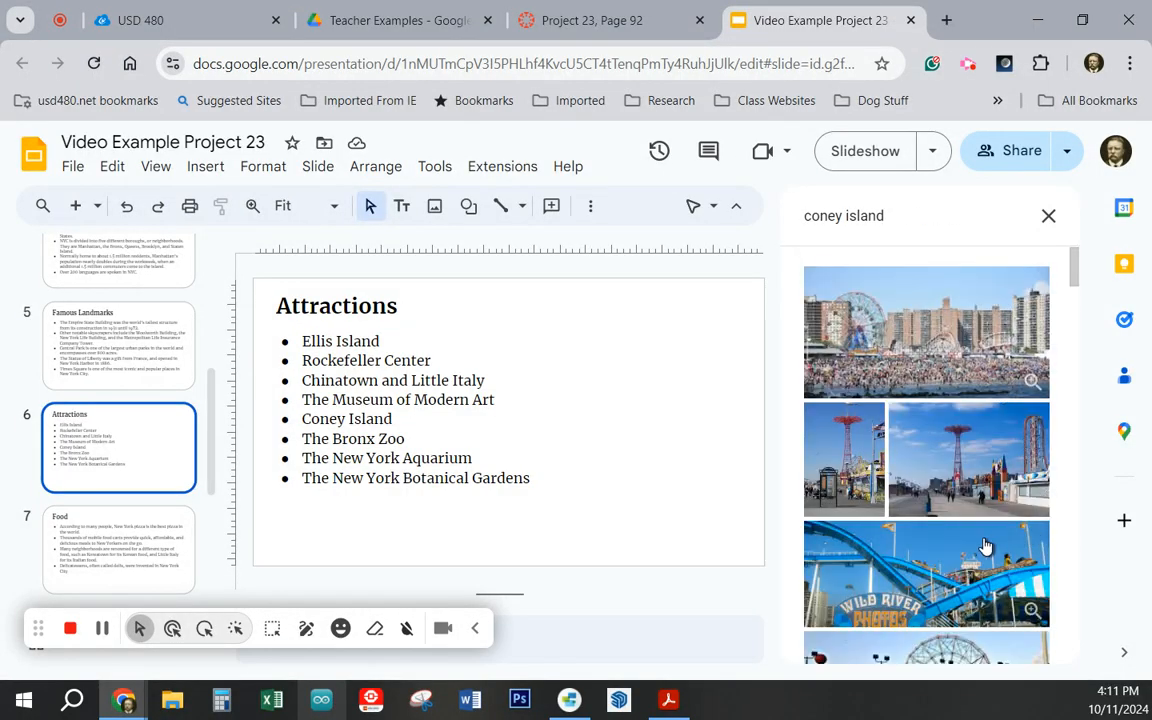
Insert the Coney Island Ferris wheel photo and align it beside the bullet list, level with the list box's upper edge.
scroll(980, 535, down, 2)
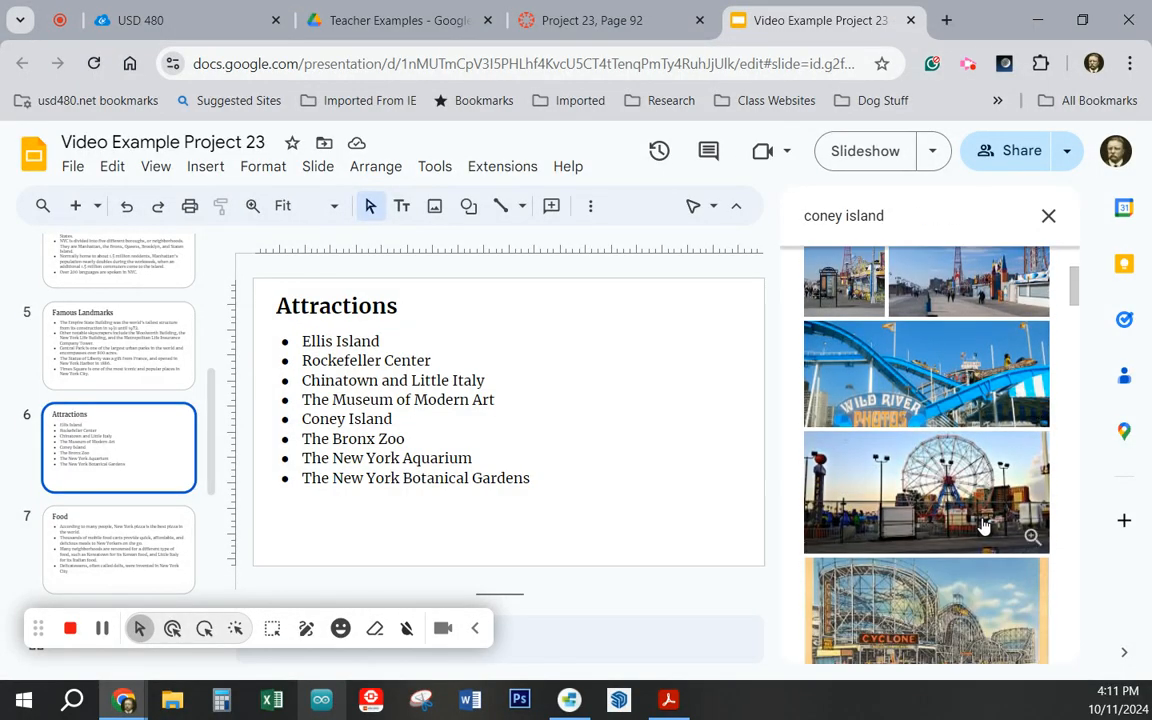
click(955, 505)
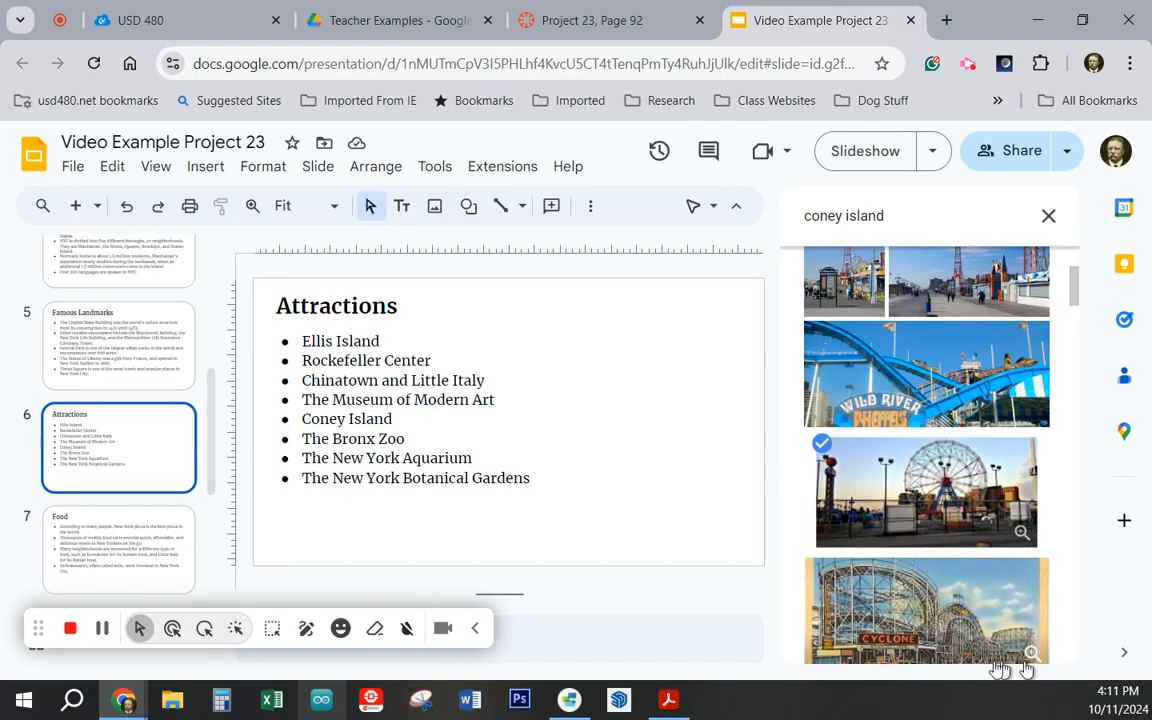
click(1050, 637)
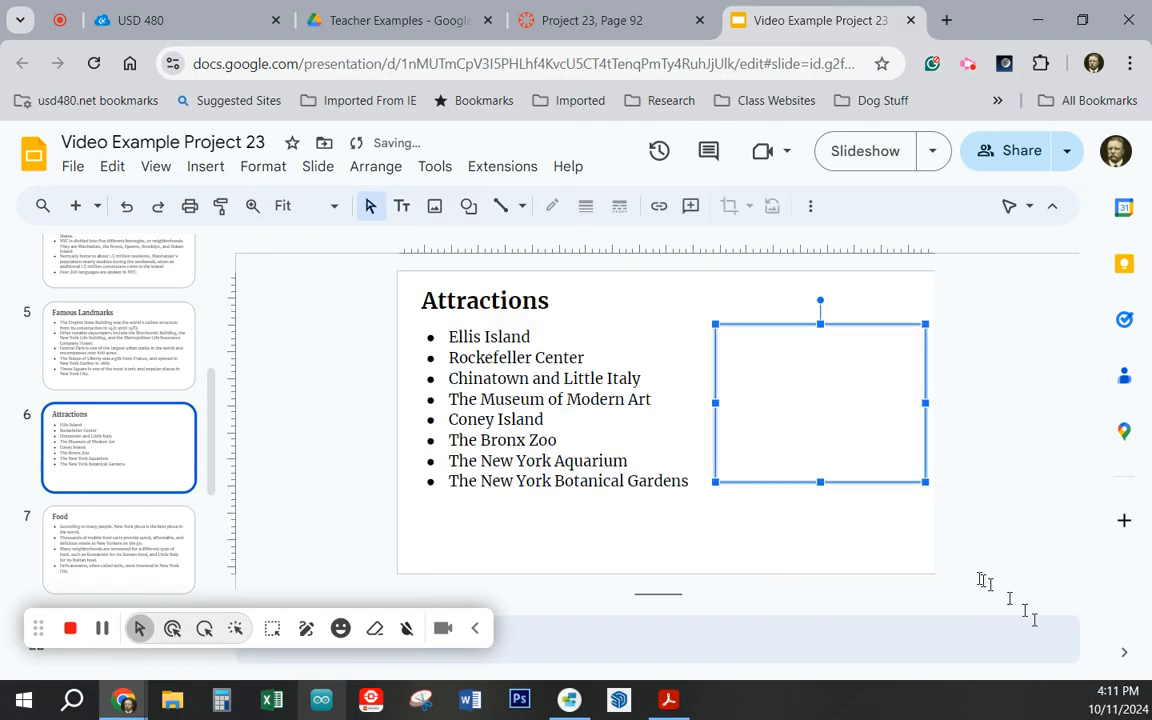
click(599, 501)
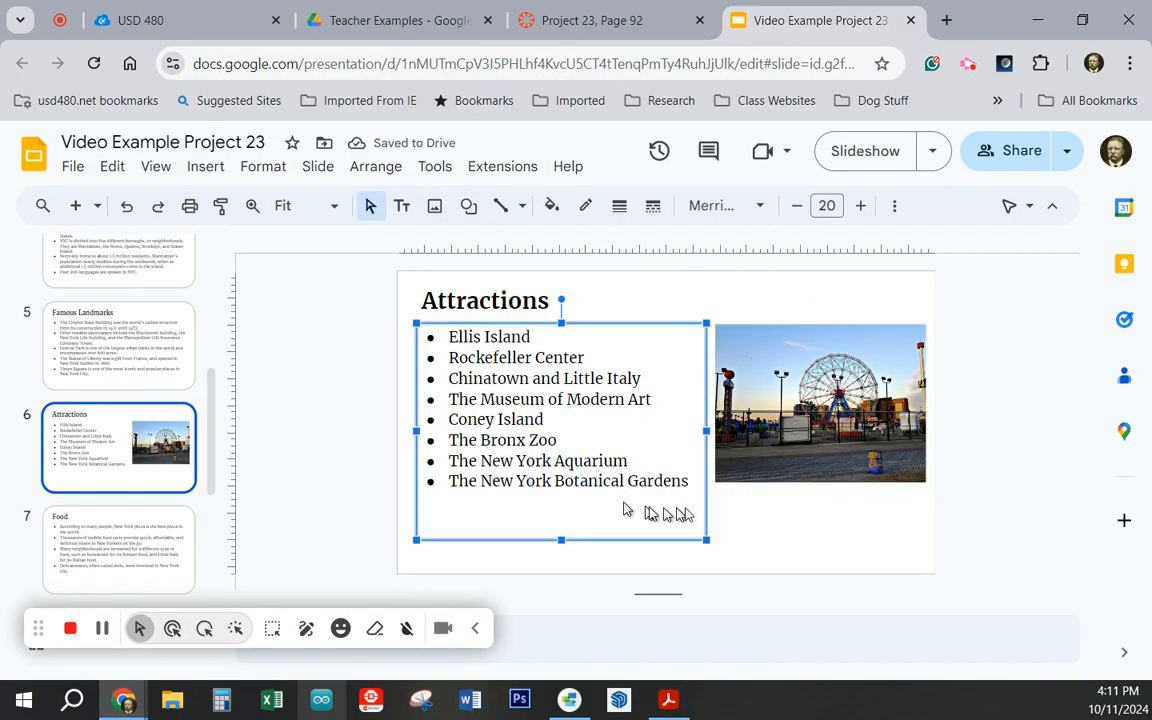
click(831, 396)
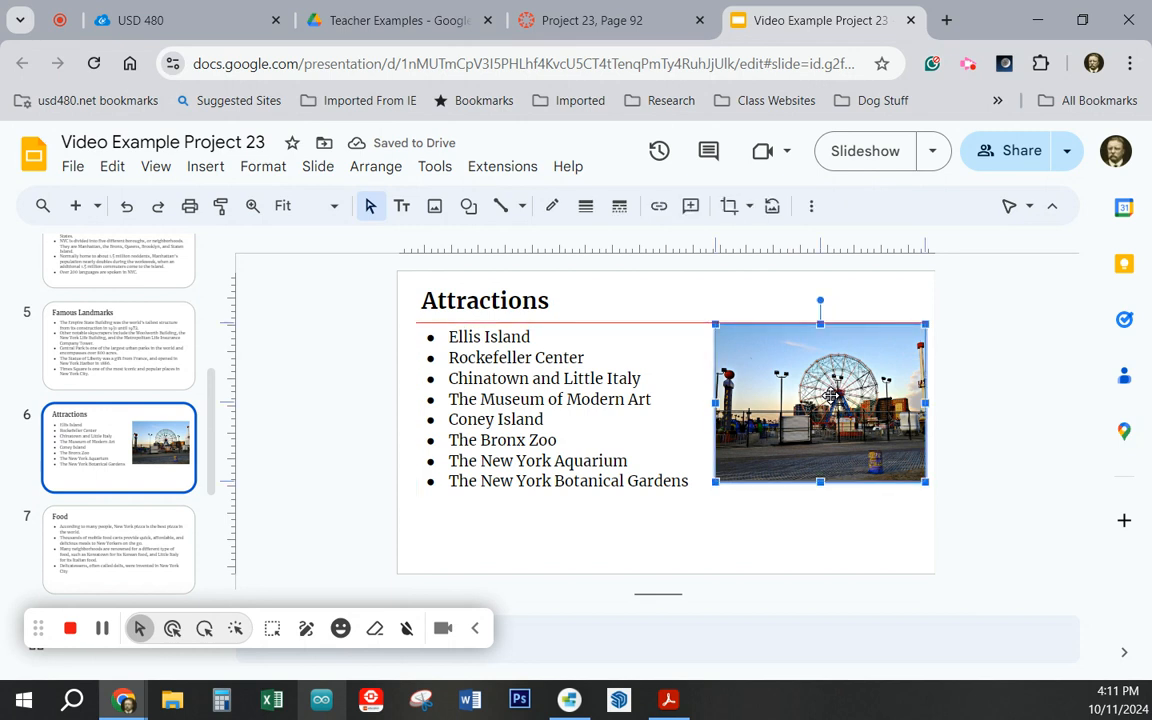
mouse_move(831, 396)
mouse_down()
mouse_move(830, 420)
mouse_move(829, 400)
mouse_up()
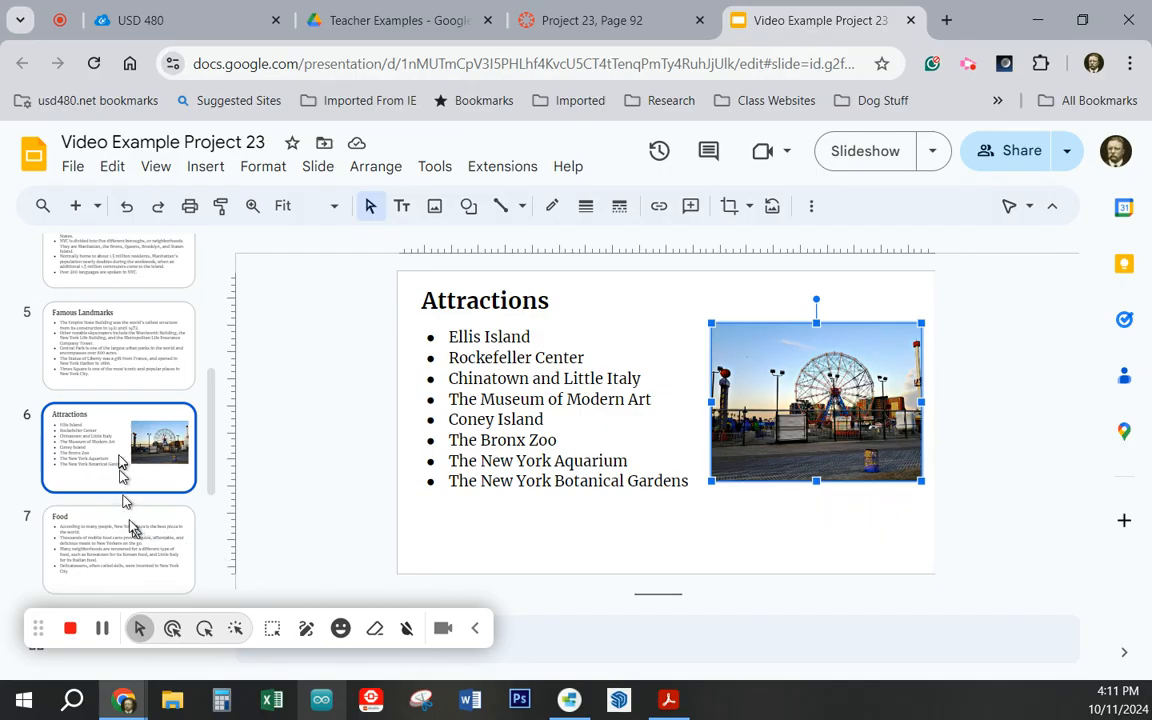
Narrow the bullet list box on the Celebrities from NYC slide to just past the longest name.
scroll(118, 468, down, 3)
click(110, 378)
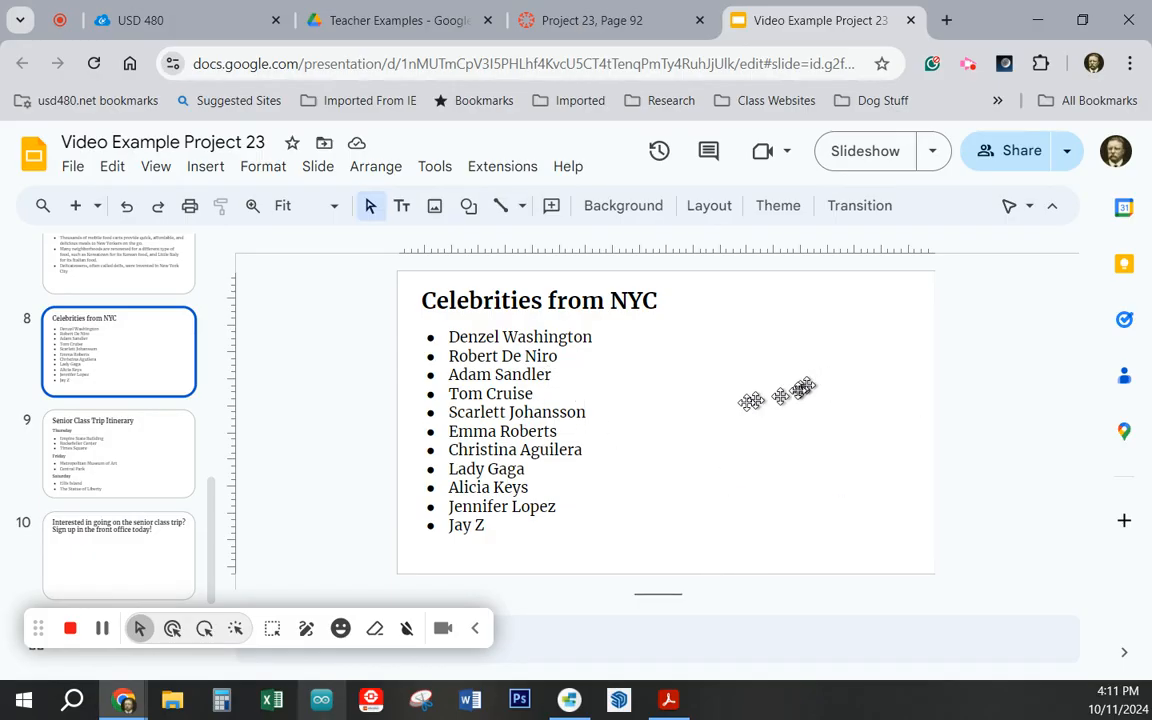
click(569, 412)
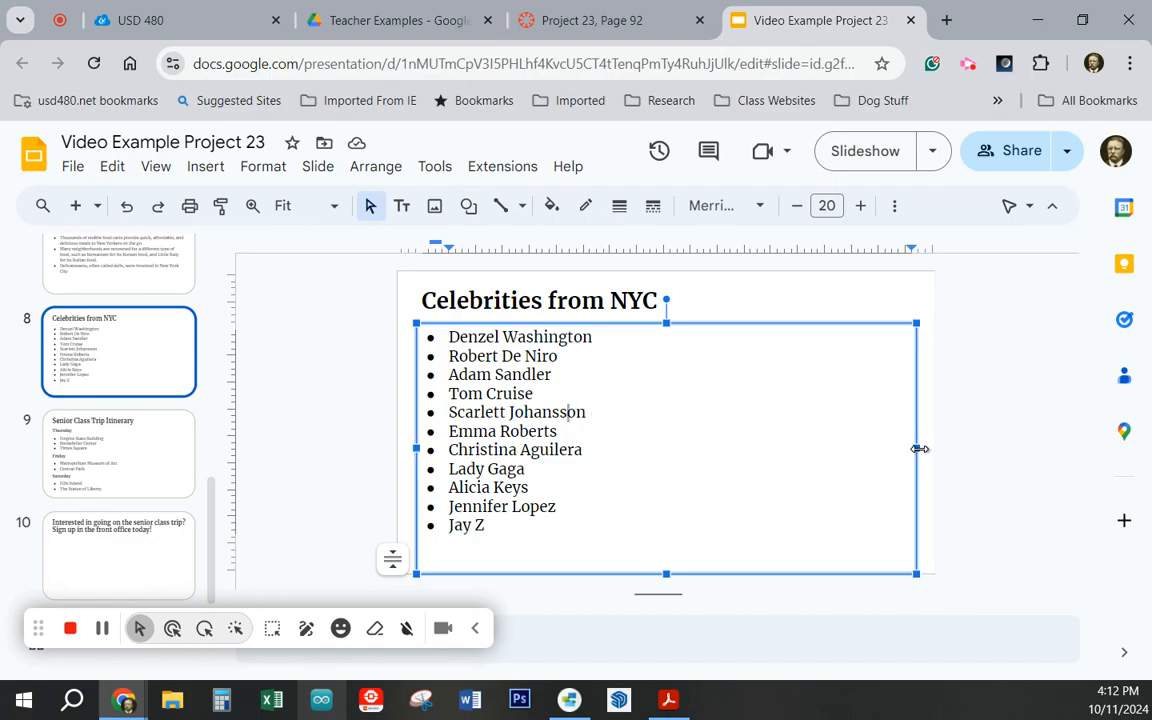
drag(916, 449, 620, 463)
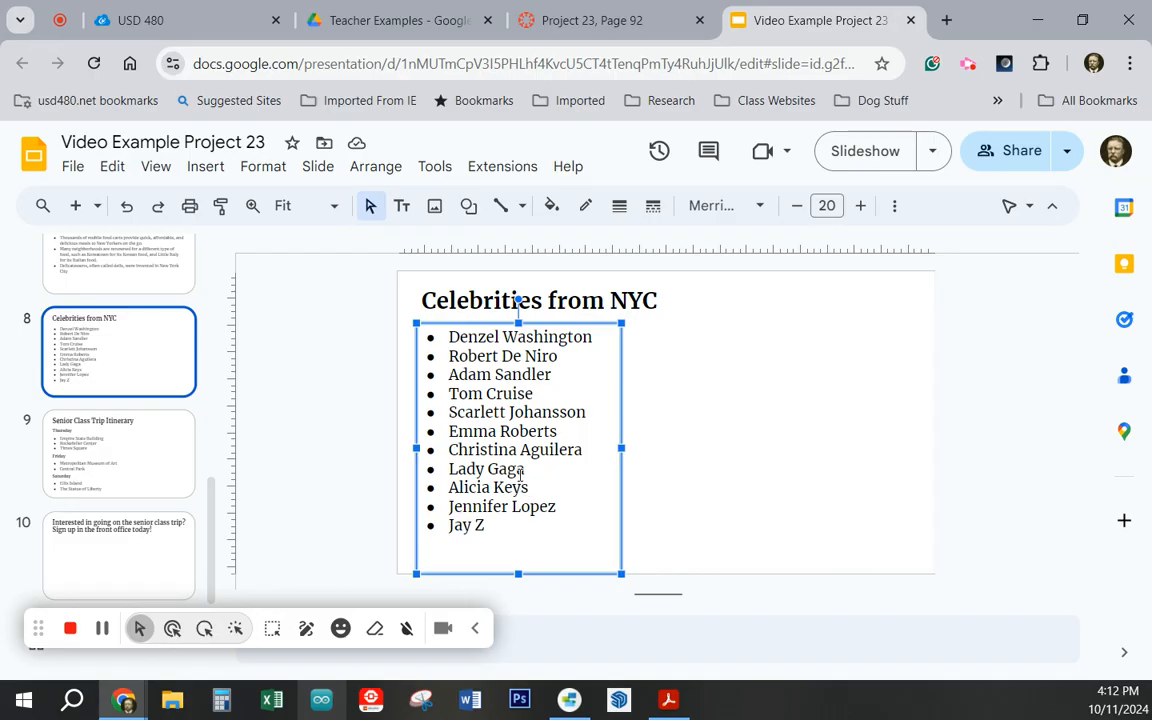
Copy "Robert De Niro" from the Celebrities from NYC list and search the web for images of him.
drag(562, 357, 462, 357)
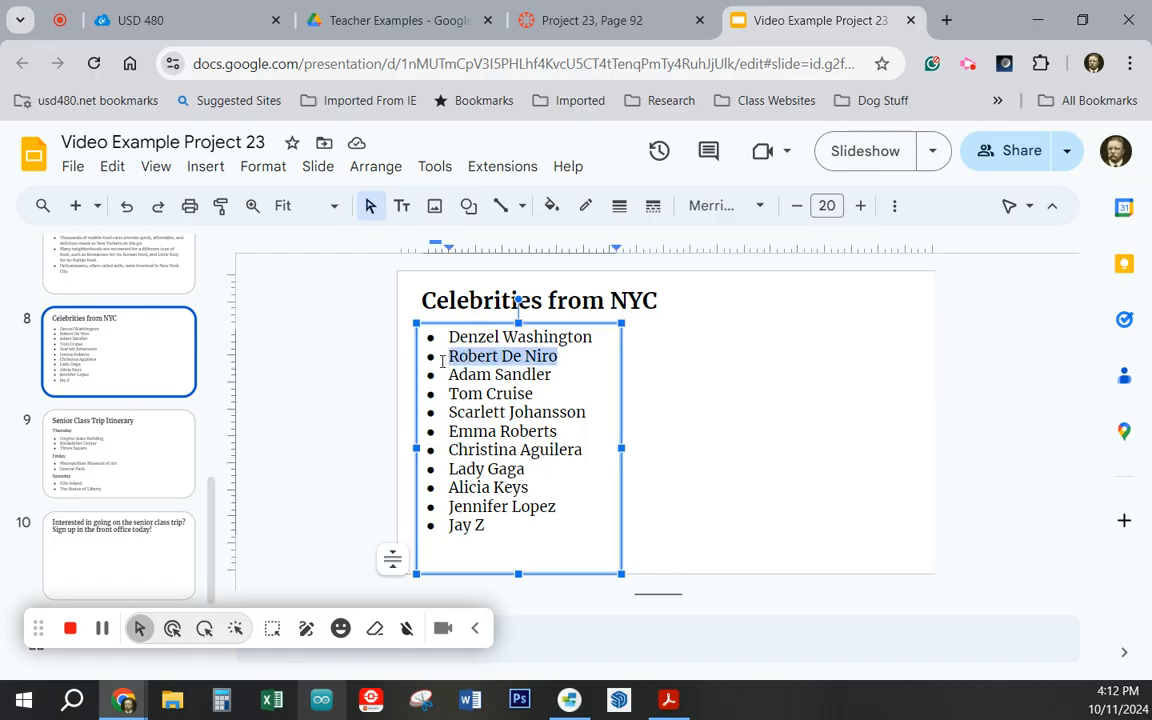
click(768, 460)
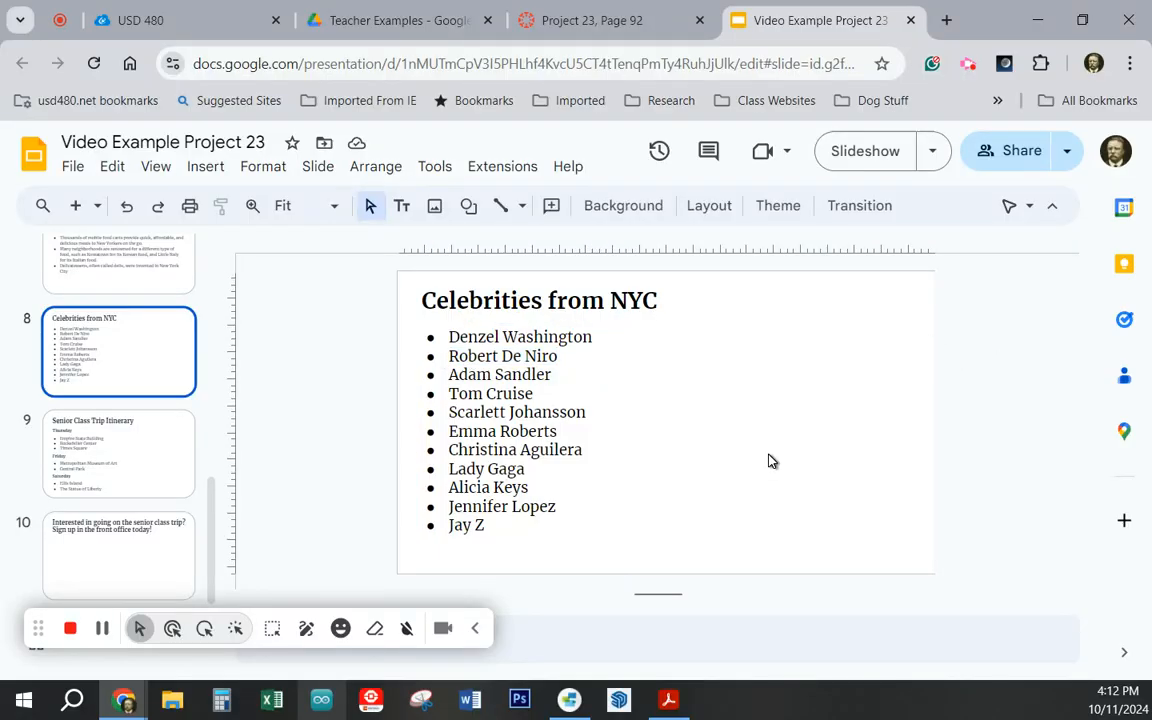
click(434, 206)
click(549, 285)
click(888, 236)
drag(894, 218, 800, 220)
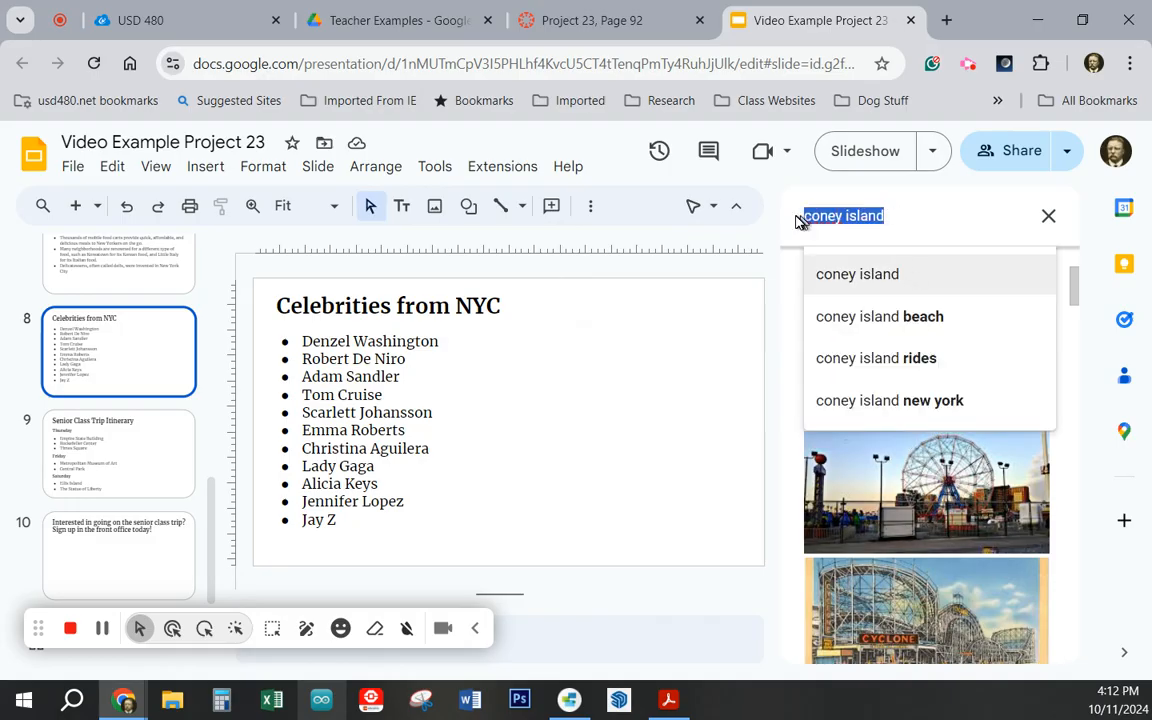
text(Robert De Niro)
click(1049, 222)
click(1049, 219)
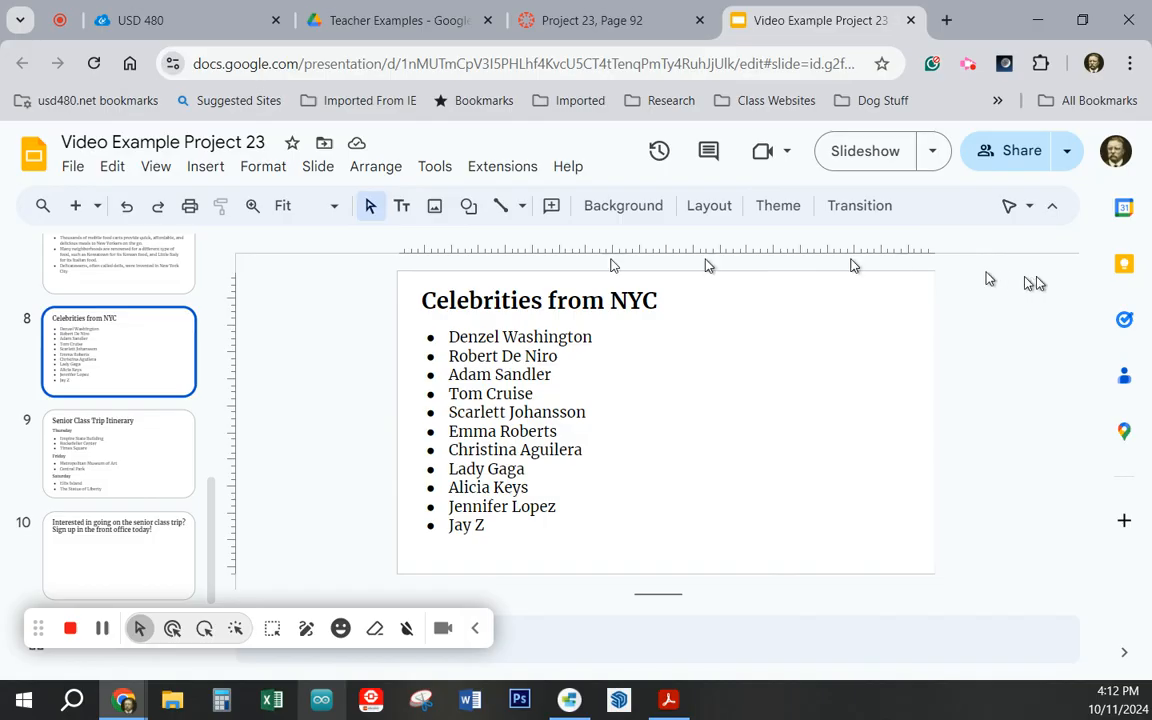
click(434, 205)
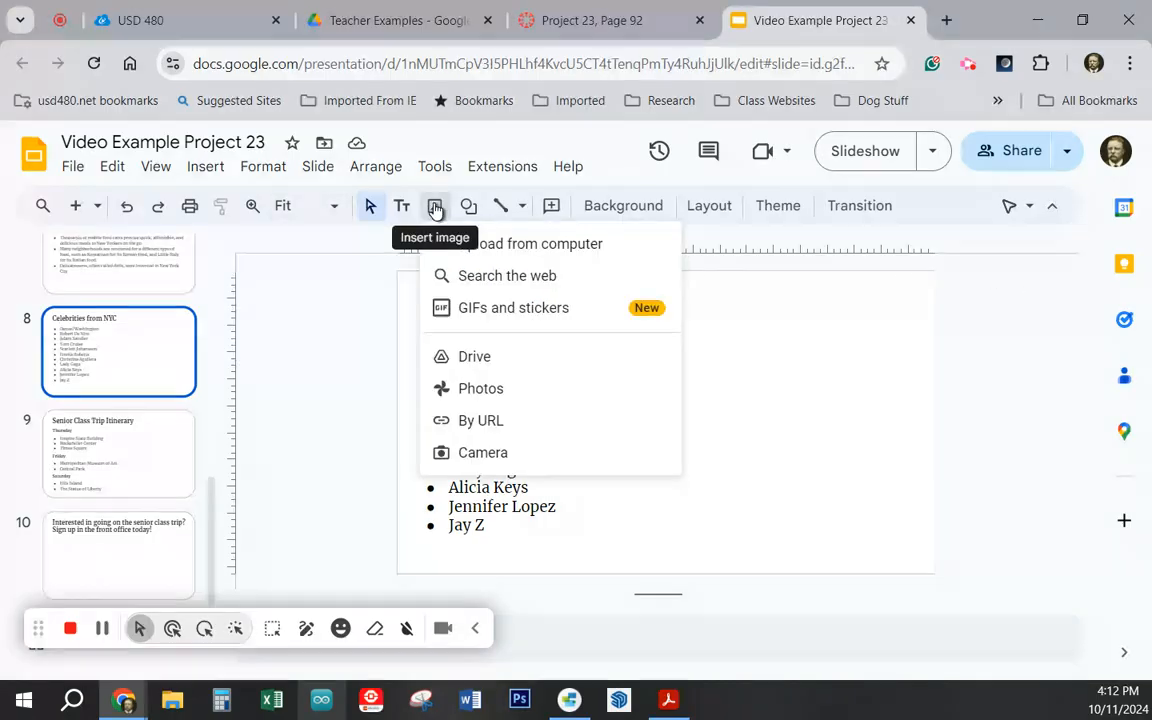
click(614, 274)
click(936, 216)
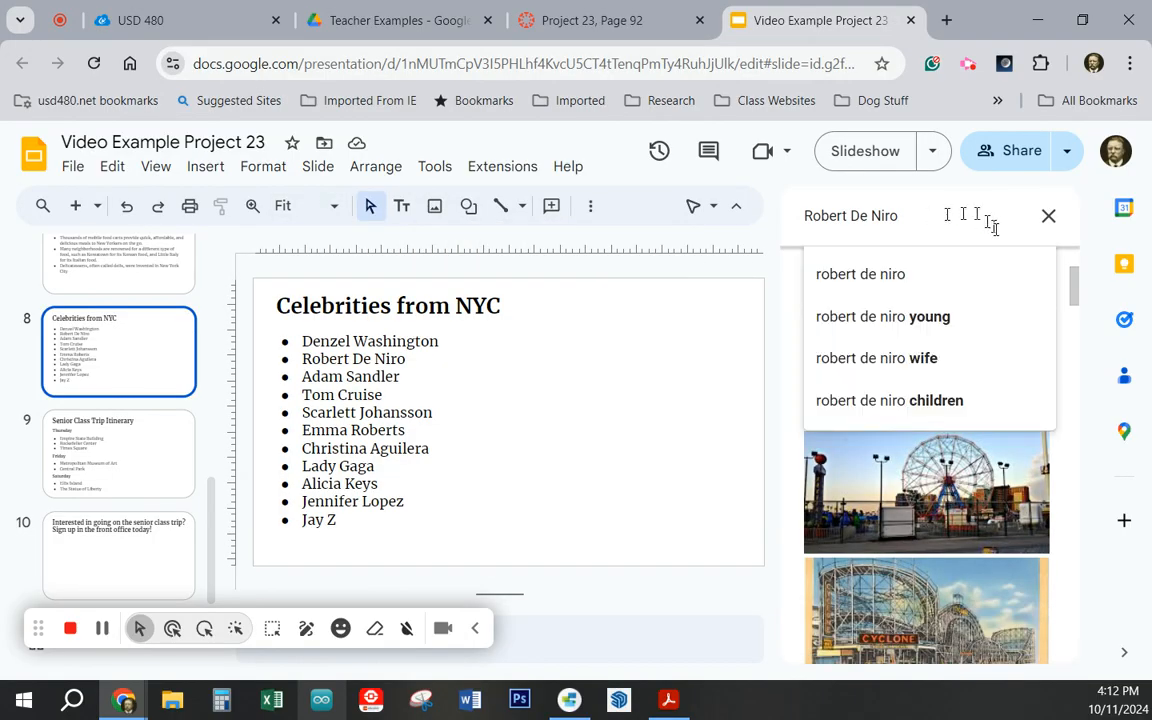
key(Return)
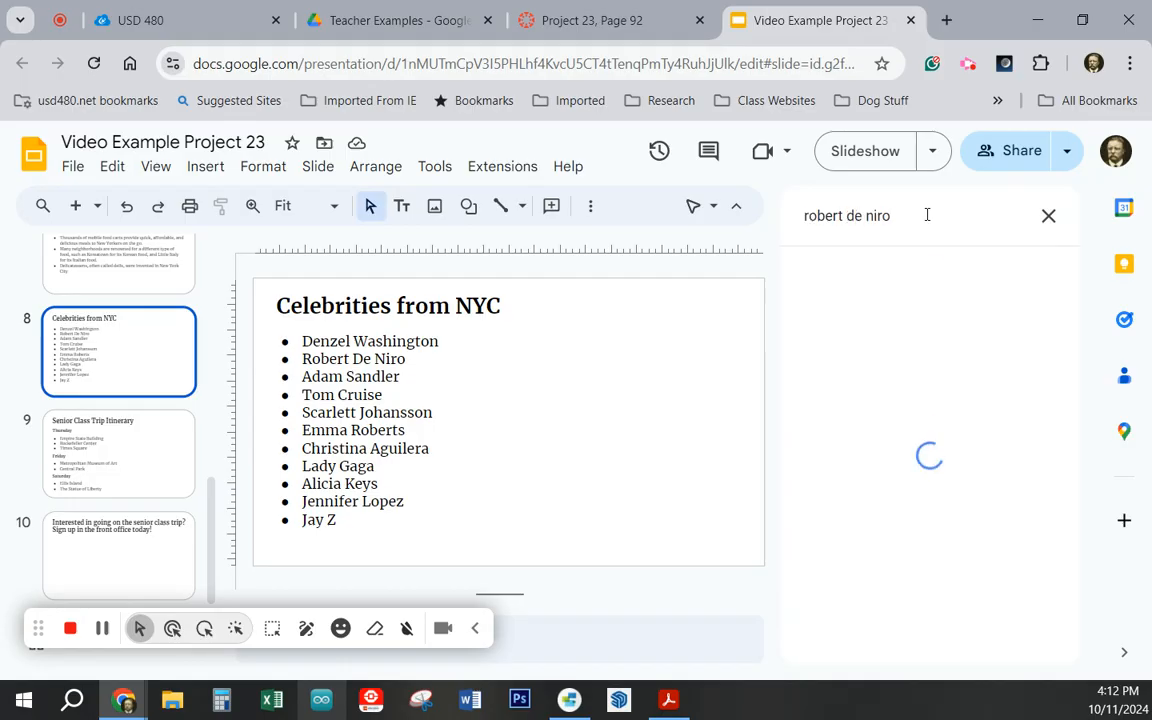
Insert the Robert De Niro portrait in a gray jacket beside the celebrities list and shrink it to about two thirds of its size.
scroll(906, 497, down, 2)
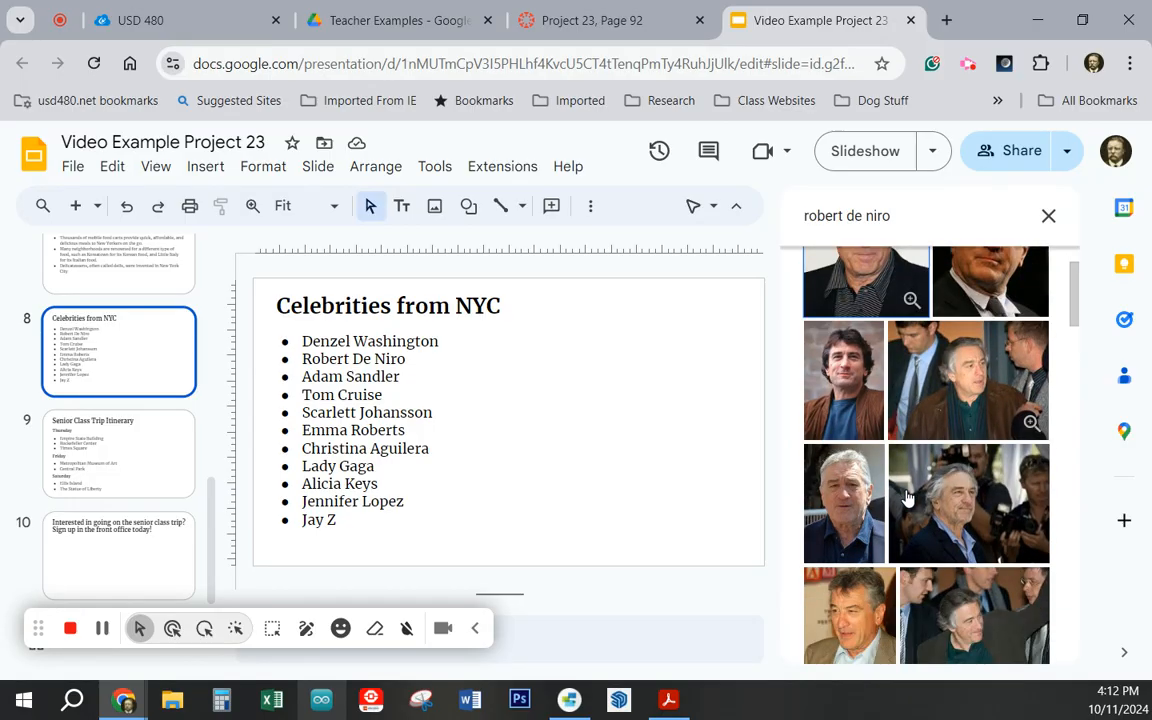
scroll(906, 497, down, 8)
scroll(906, 497, down, 5)
scroll(906, 497, down, 2)
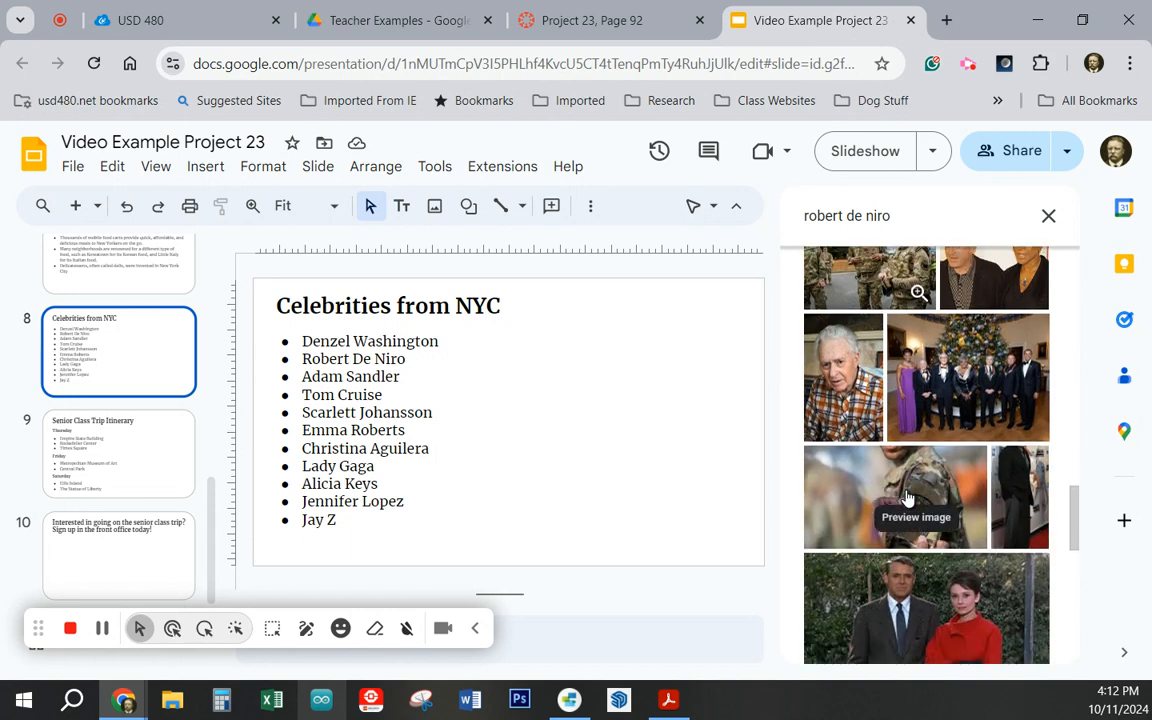
scroll(906, 497, down, 3)
scroll(906, 497, down, 3)
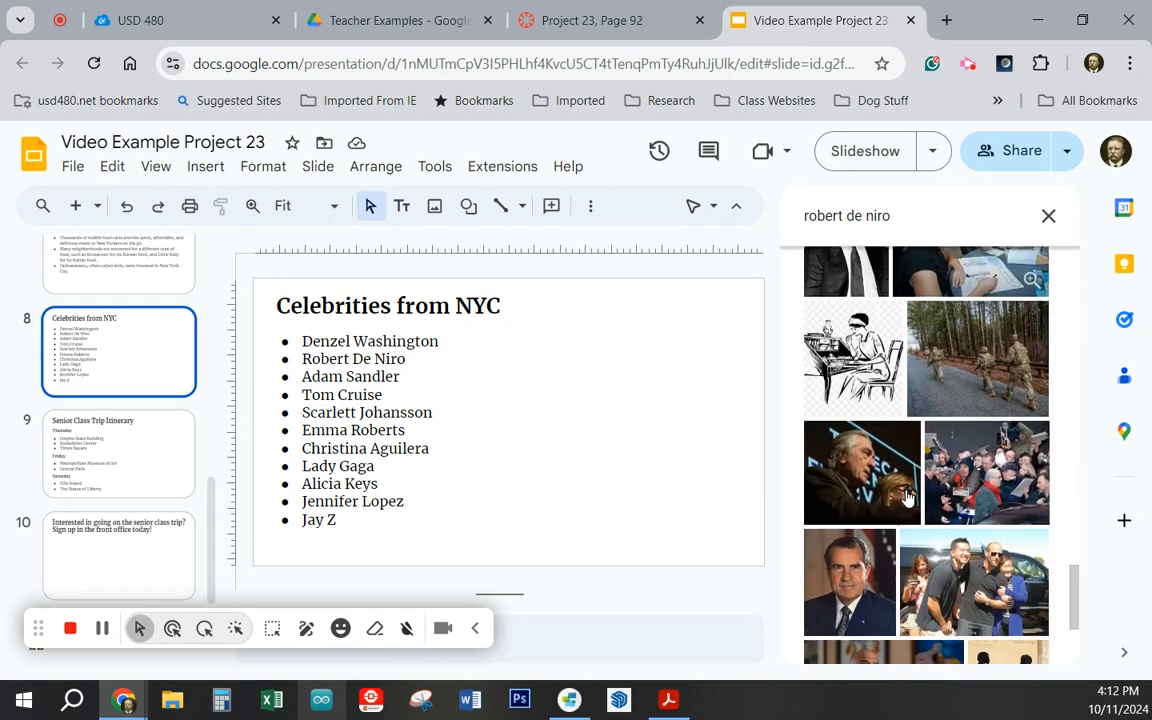
scroll(906, 497, down, 3)
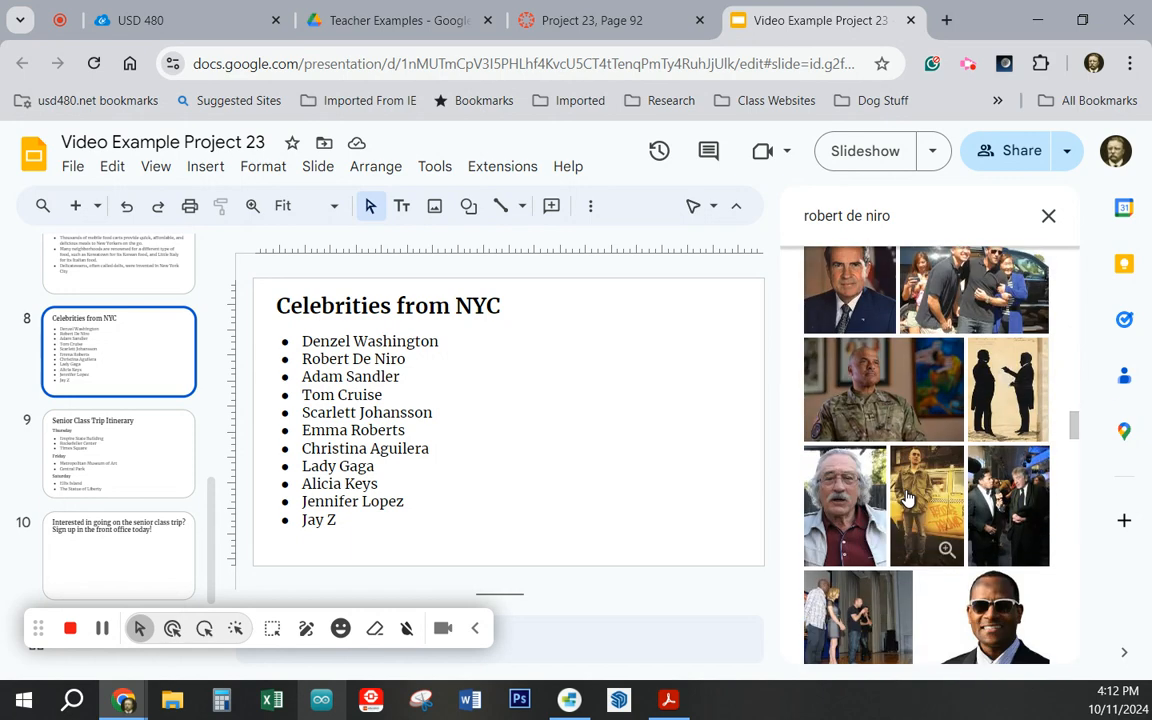
scroll(906, 497, down, 3)
scroll(906, 497, down, 3)
scroll(906, 497, up, 10)
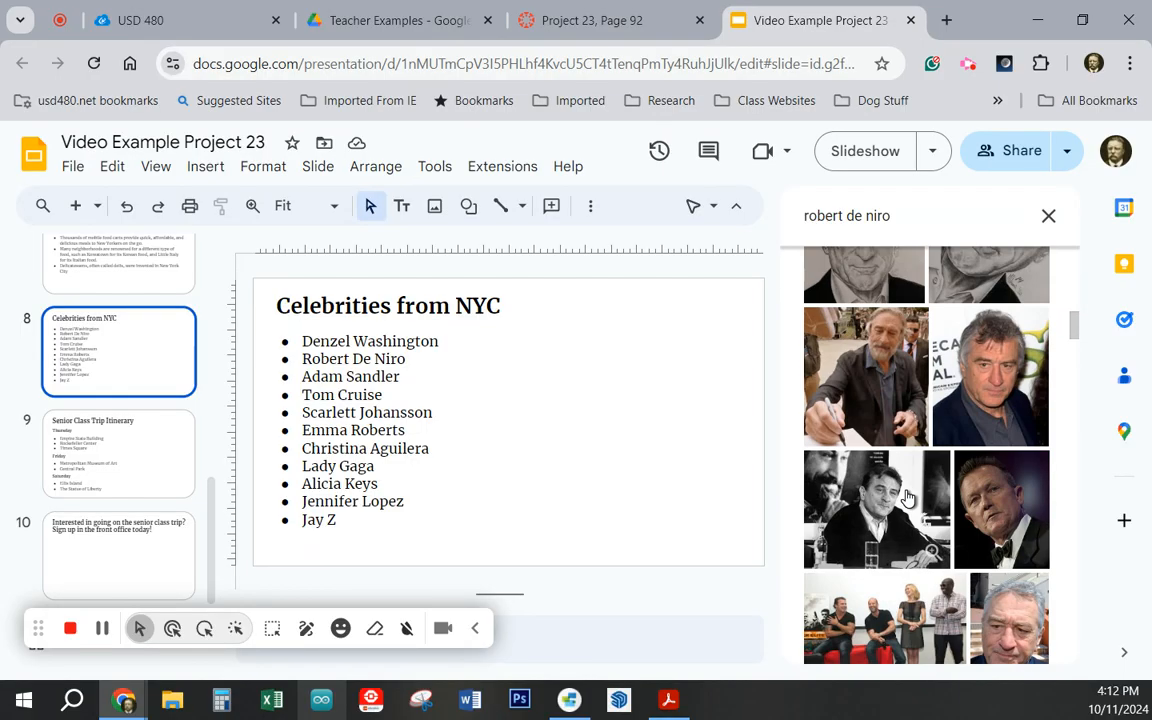
scroll(906, 497, up, 2)
scroll(940, 488, up, 2)
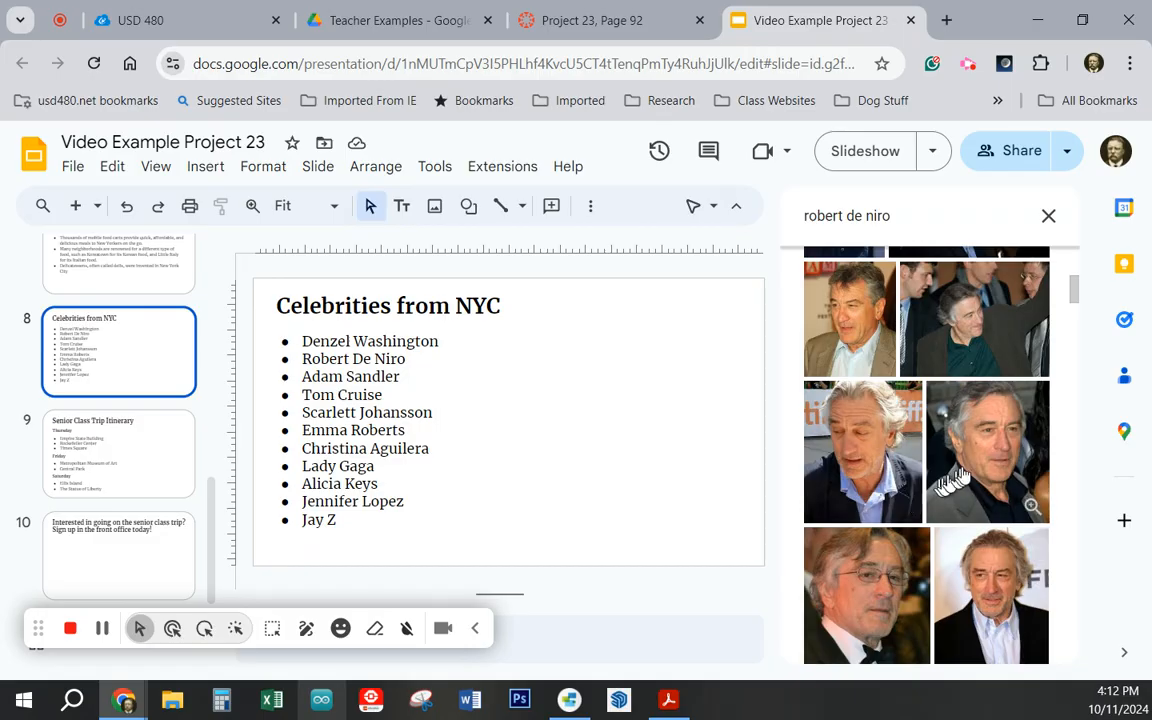
click(977, 452)
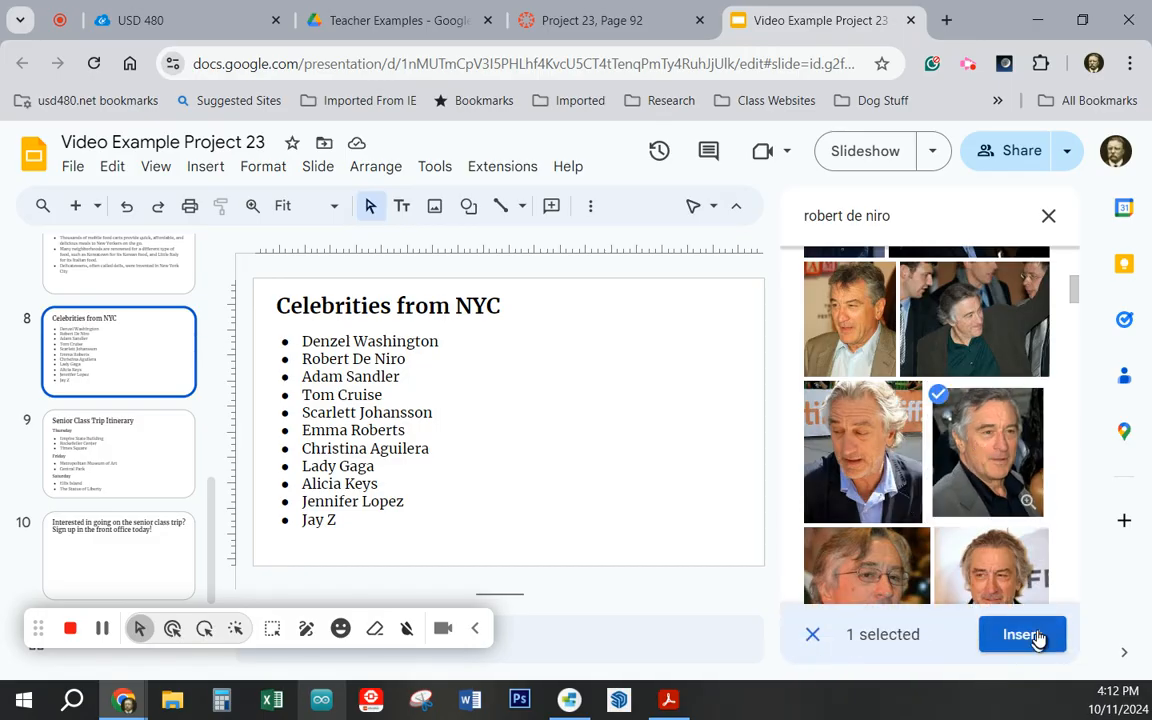
click(1020, 634)
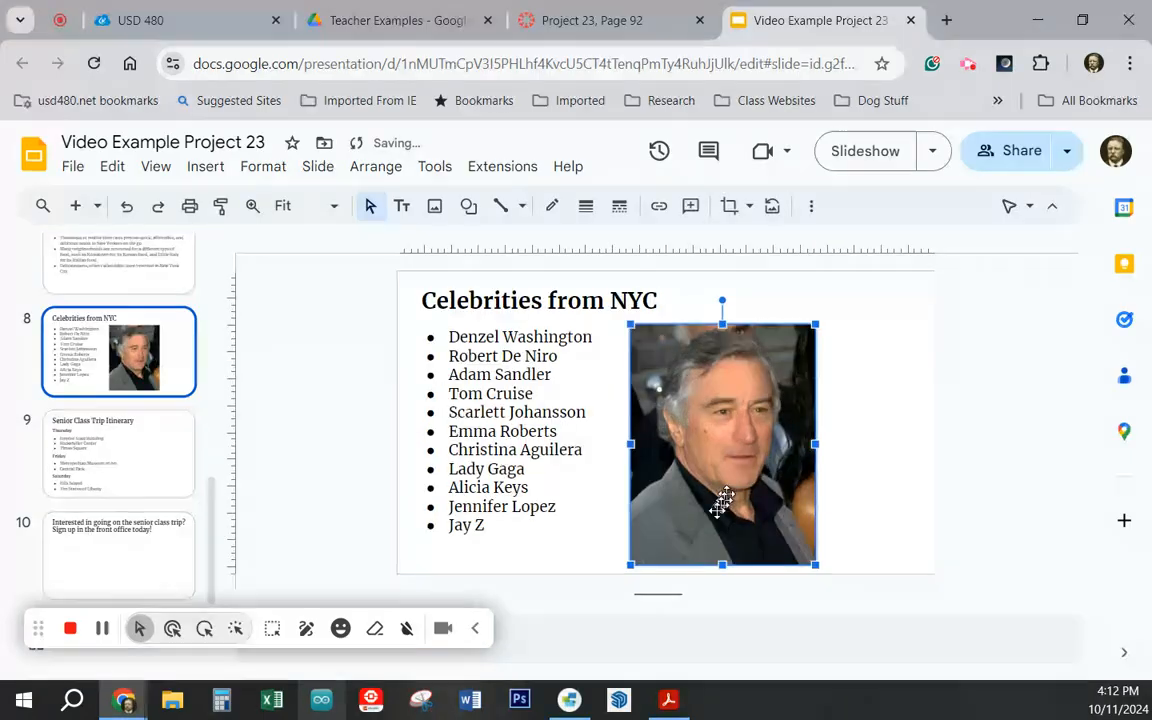
drag(631, 565, 693, 482)
click(598, 488)
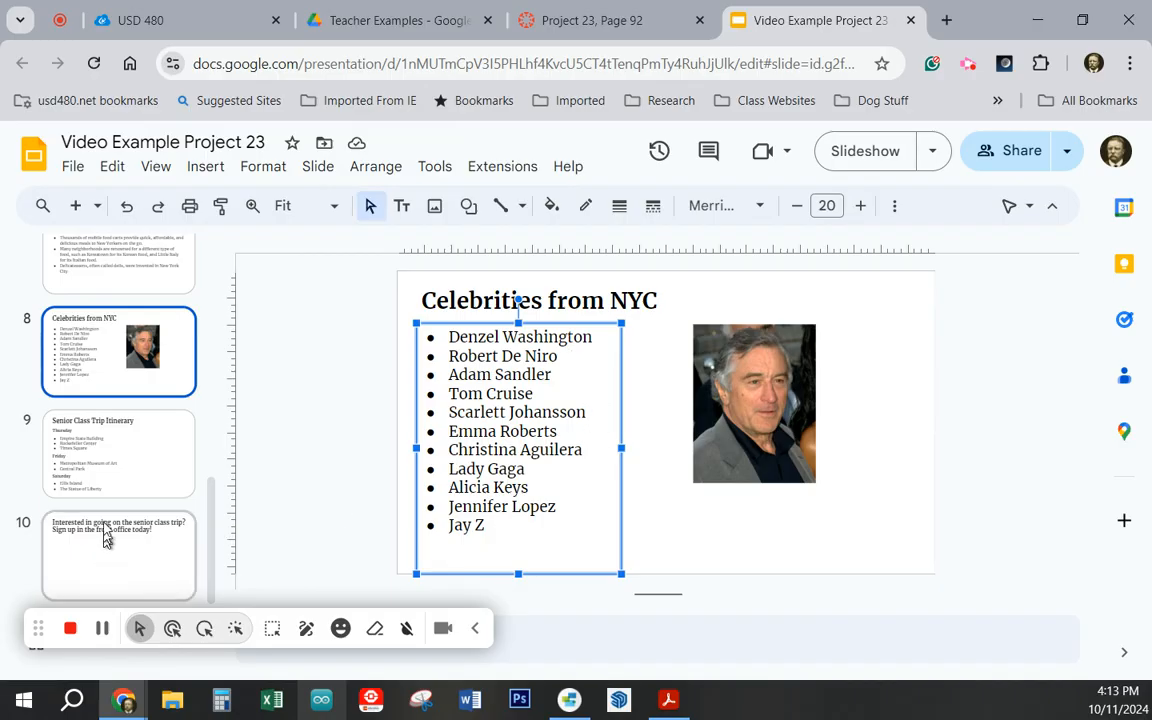
Narrow the text box on the Senior Class Trip Itinerary slide to just past "Metropolitan Museum of Art".
click(134, 457)
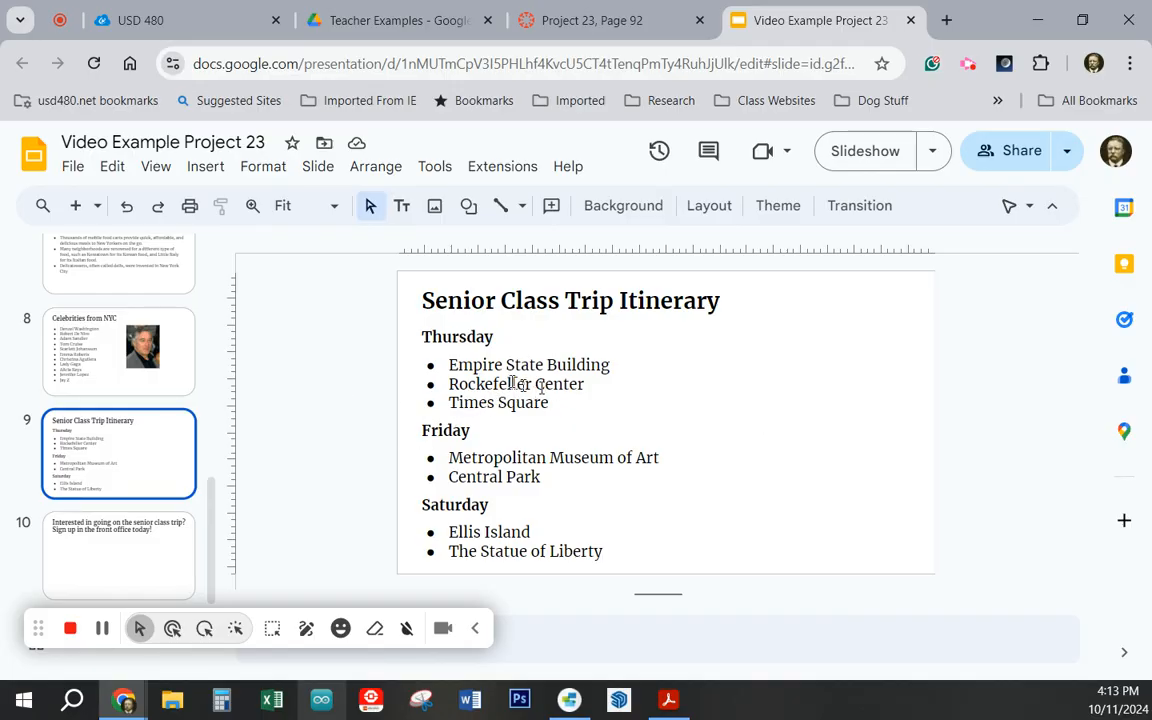
drag(449, 365, 600, 366)
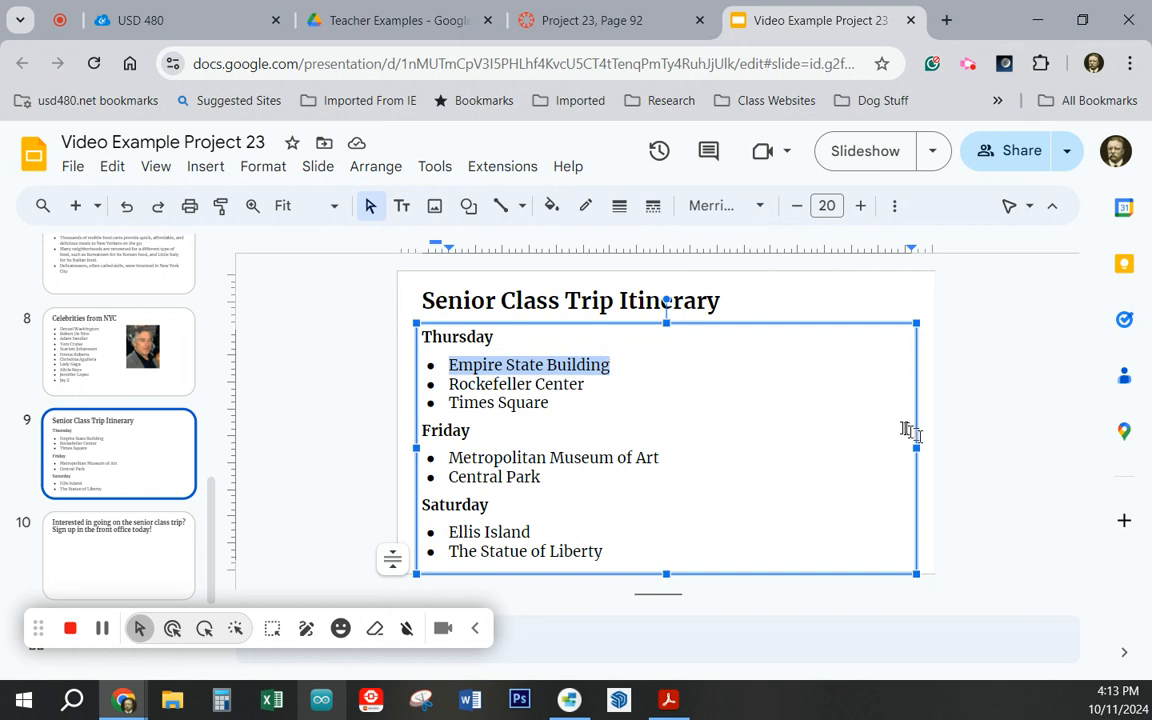
drag(917, 447, 678, 465)
click(710, 447)
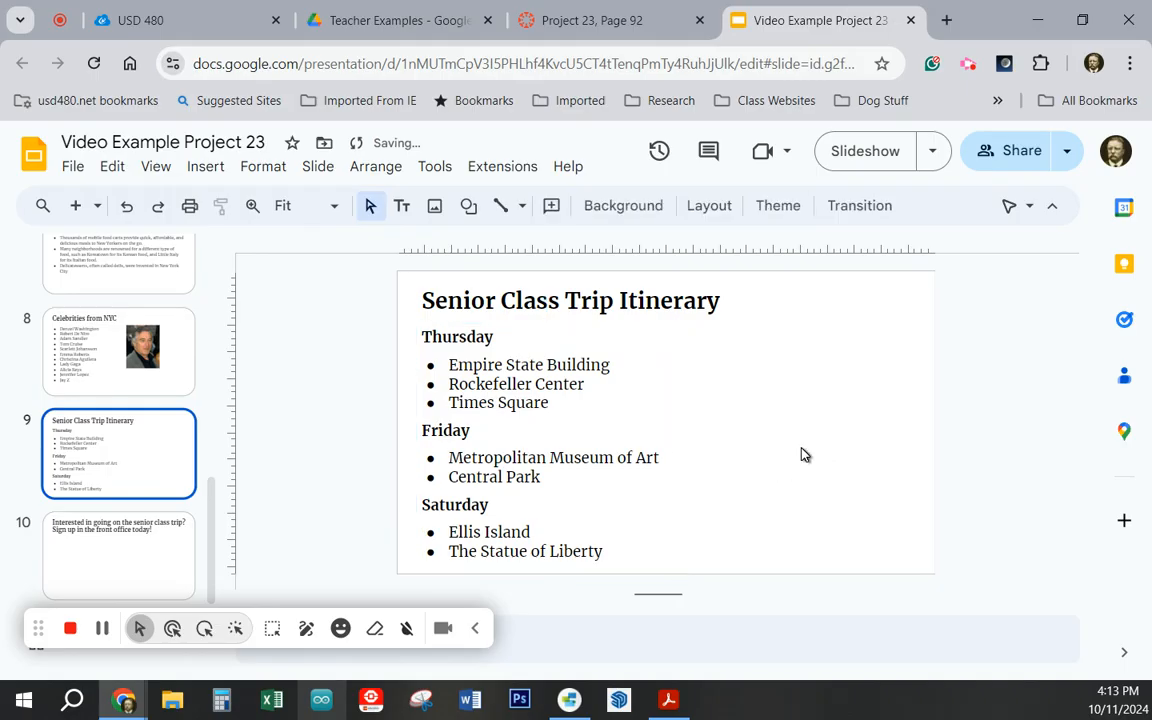
Copy "Metropolitan Museum of Art" from the itinerary and search the web for images of it.
click(500, 460)
drag(665, 463, 450, 460)
key(ctrl+c)
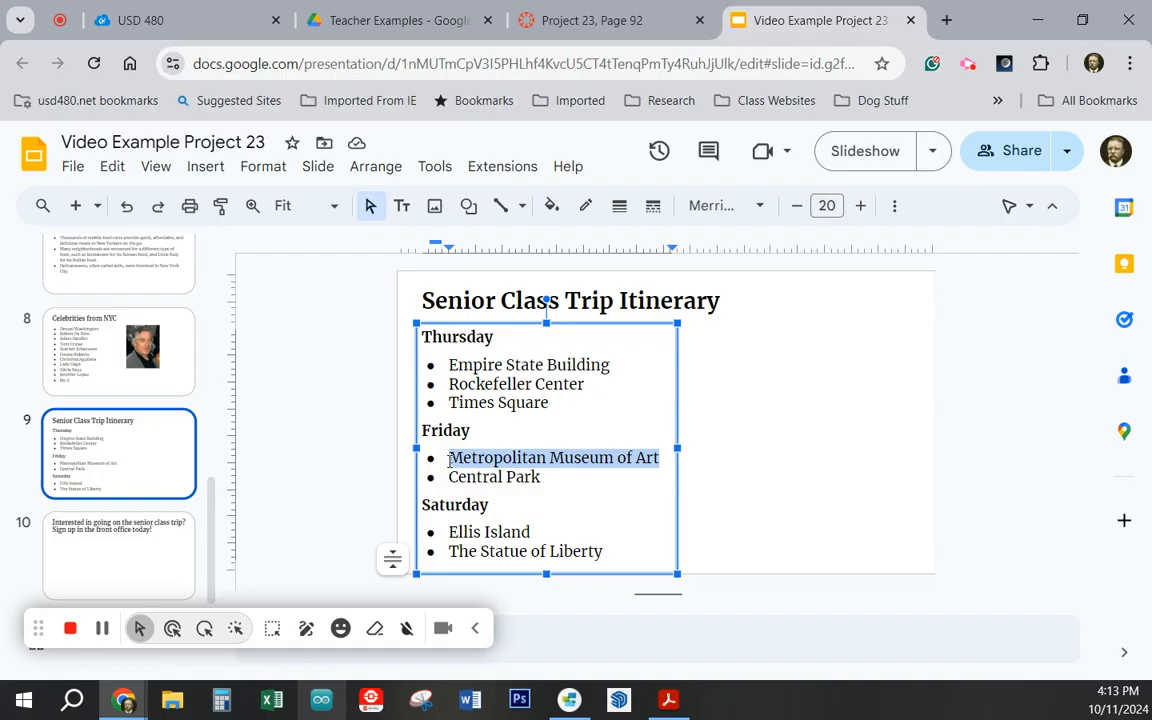
click(870, 456)
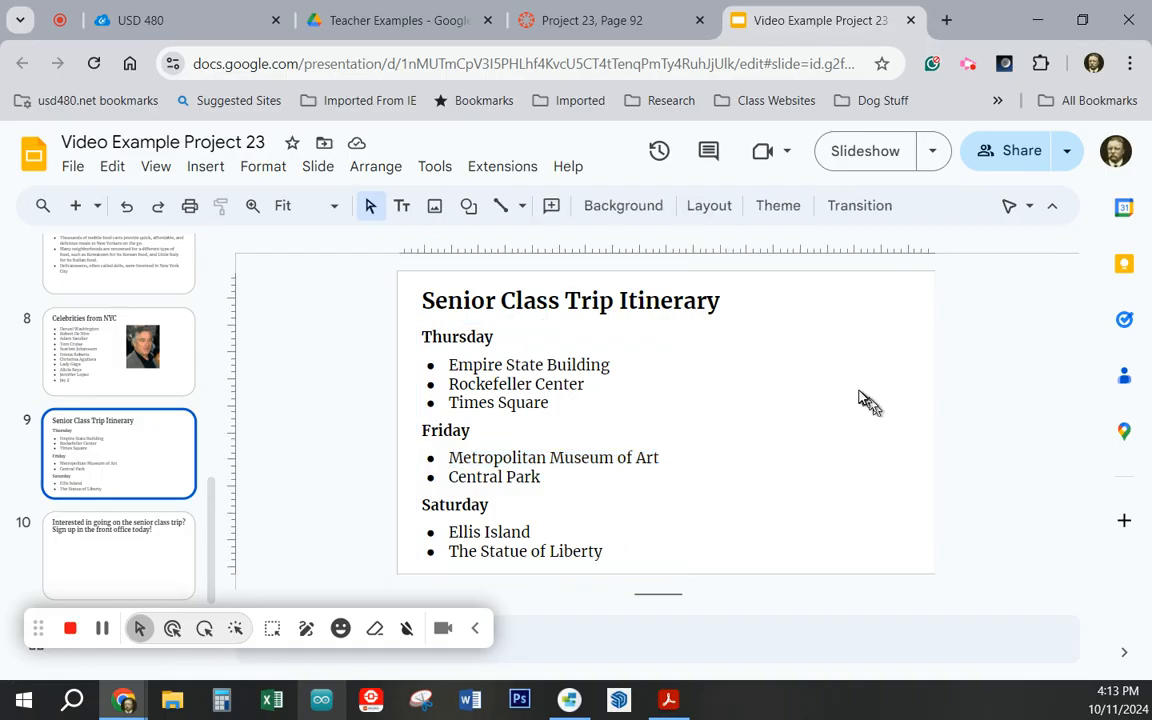
click(436, 210)
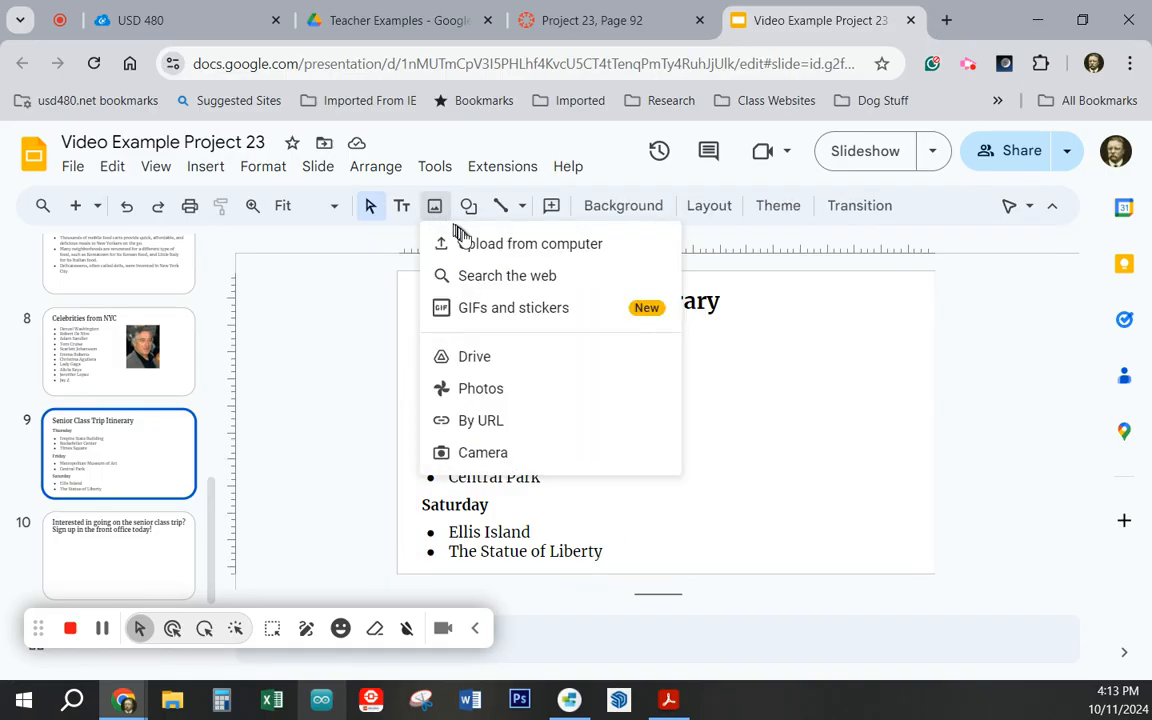
click(496, 274)
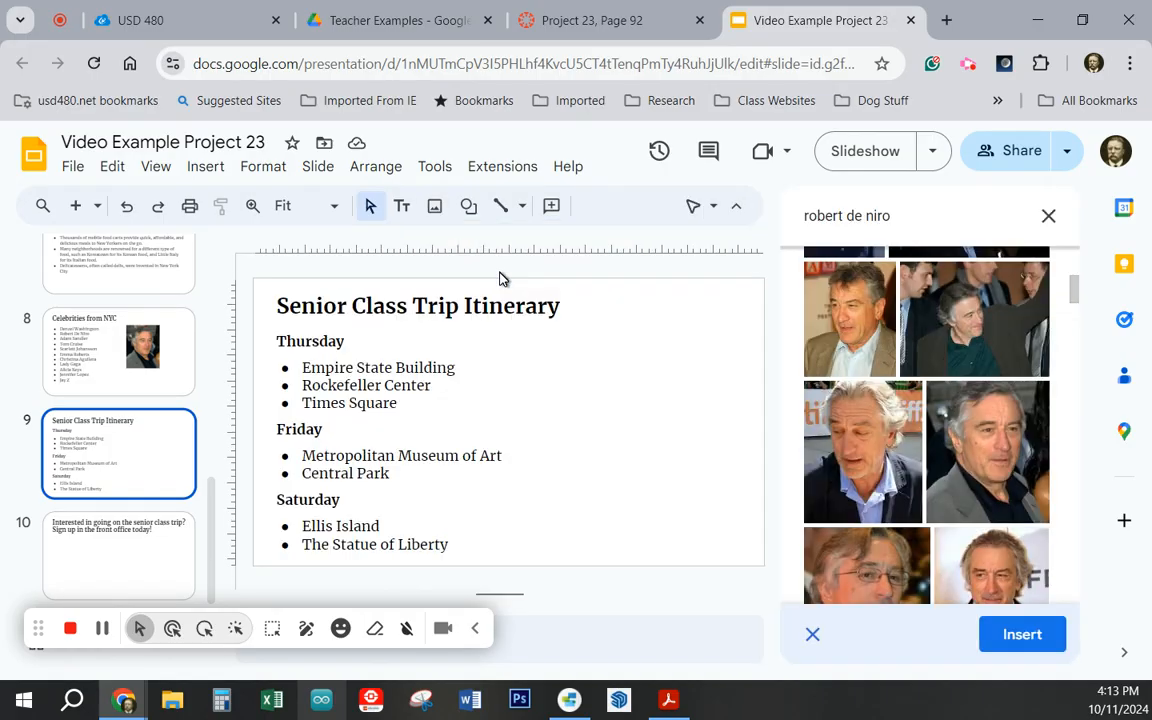
click(925, 216)
key(ctrl+v)
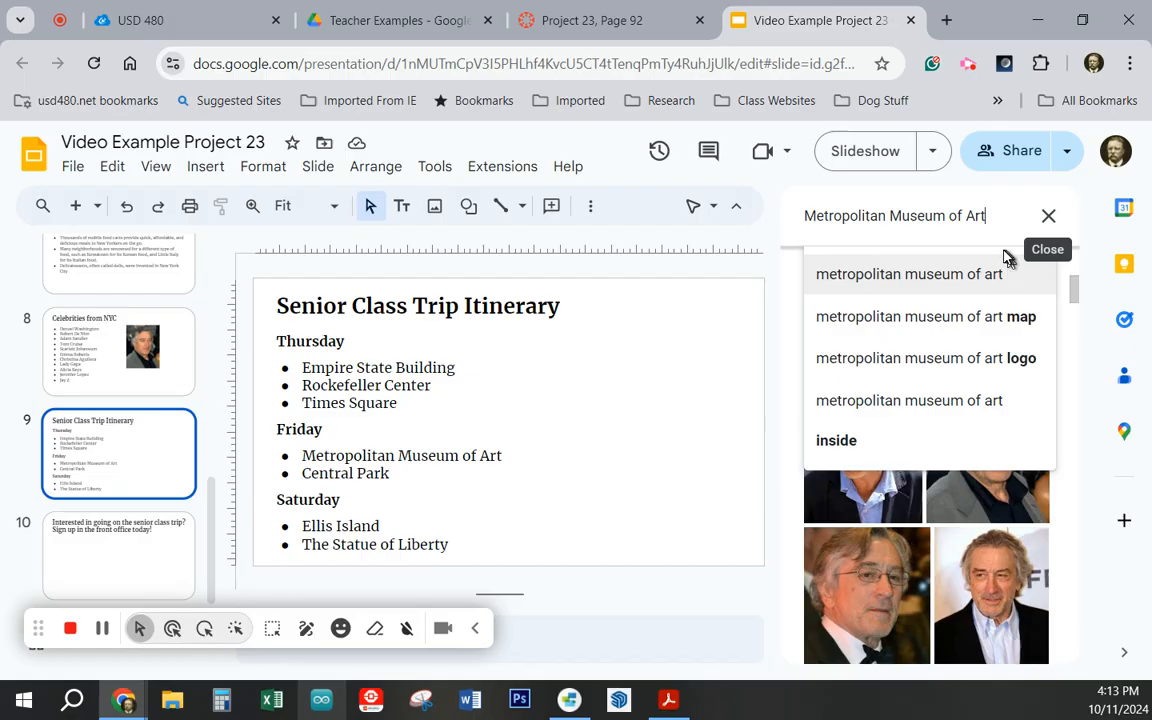
click(996, 271)
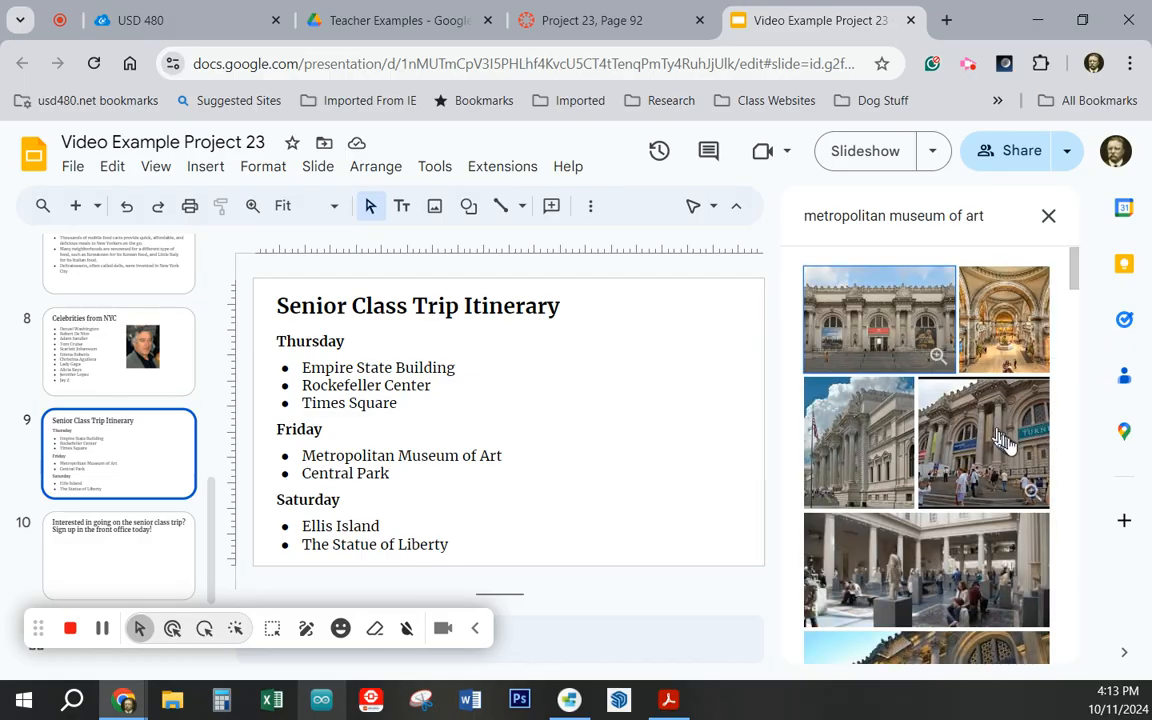
Insert the front-view photo of the museum facade and move it slightly lower beside the itinerary list.
click(893, 343)
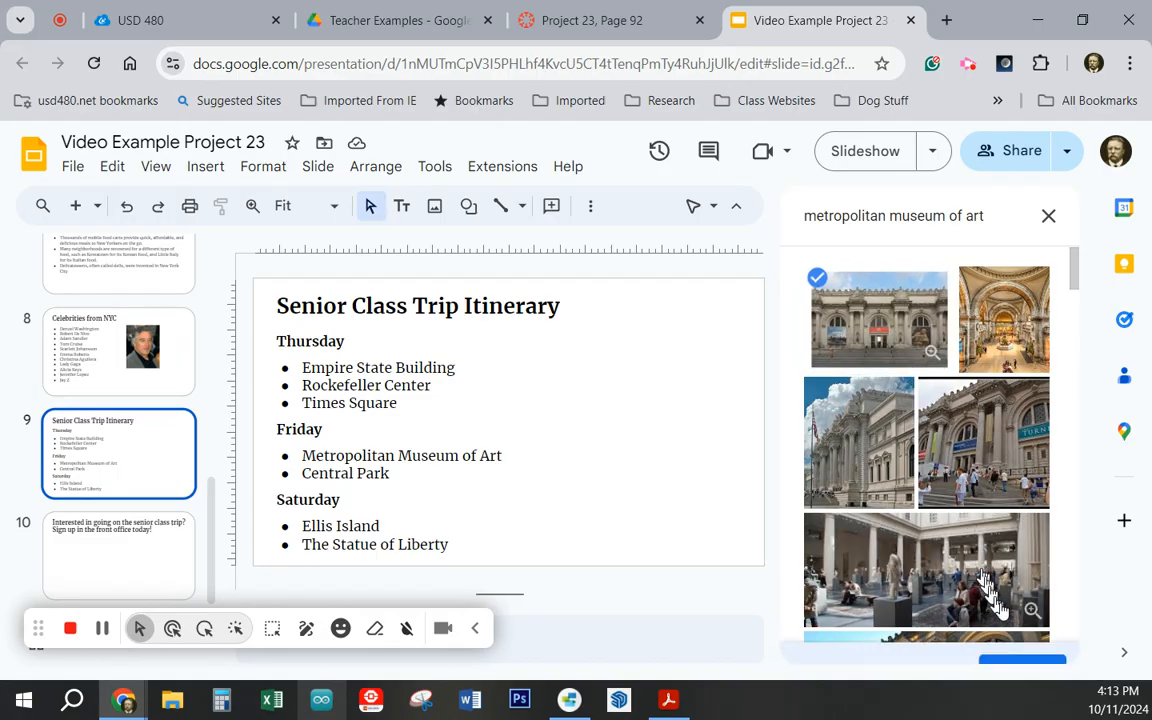
click(1022, 635)
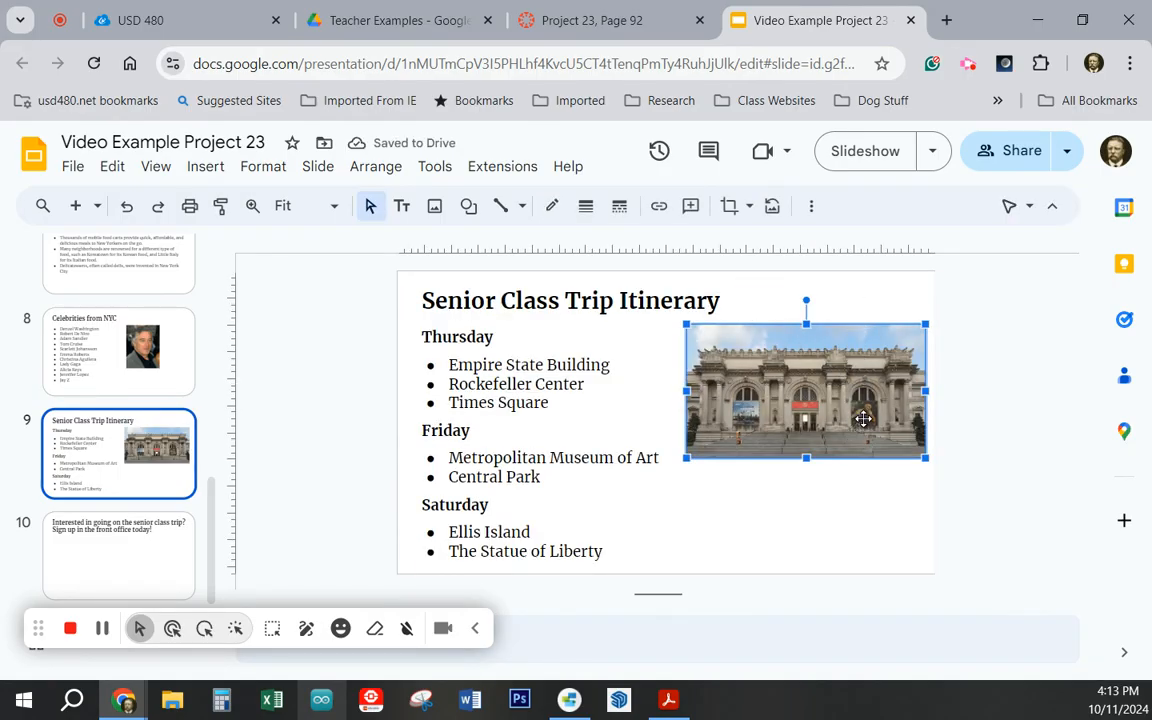
drag(806, 403, 810, 438)
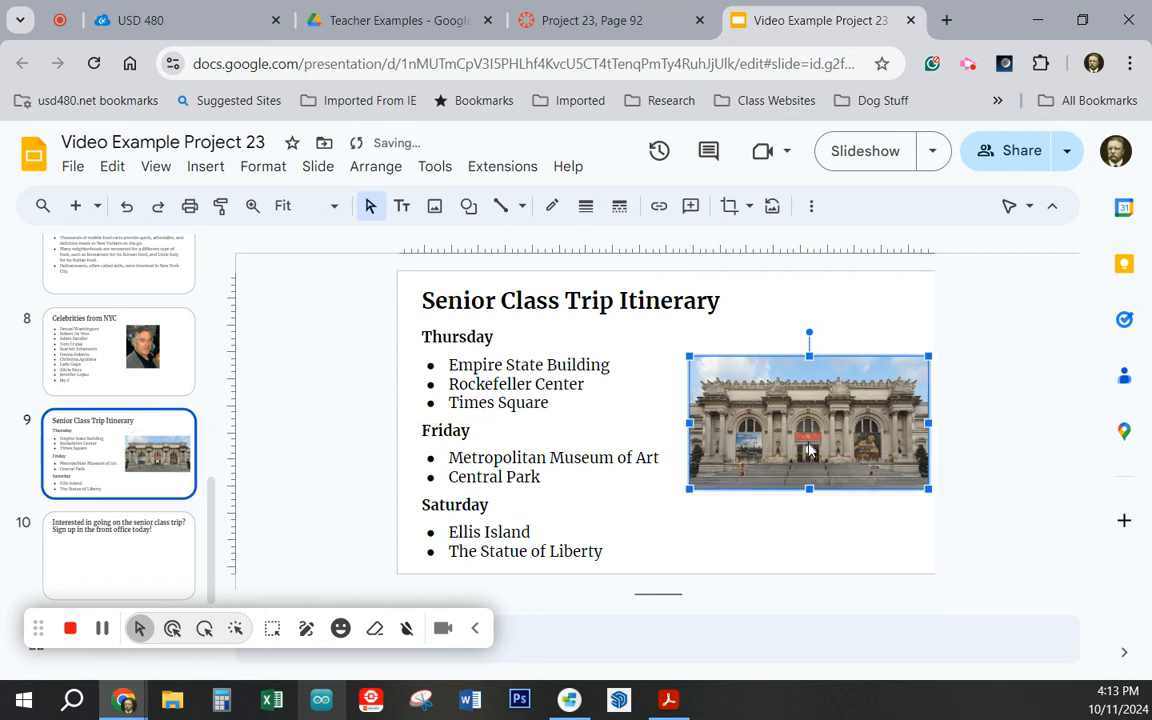
Delete the empty body text placeholder on the "Interested in going on the senior class trip?" slide.
click(113, 566)
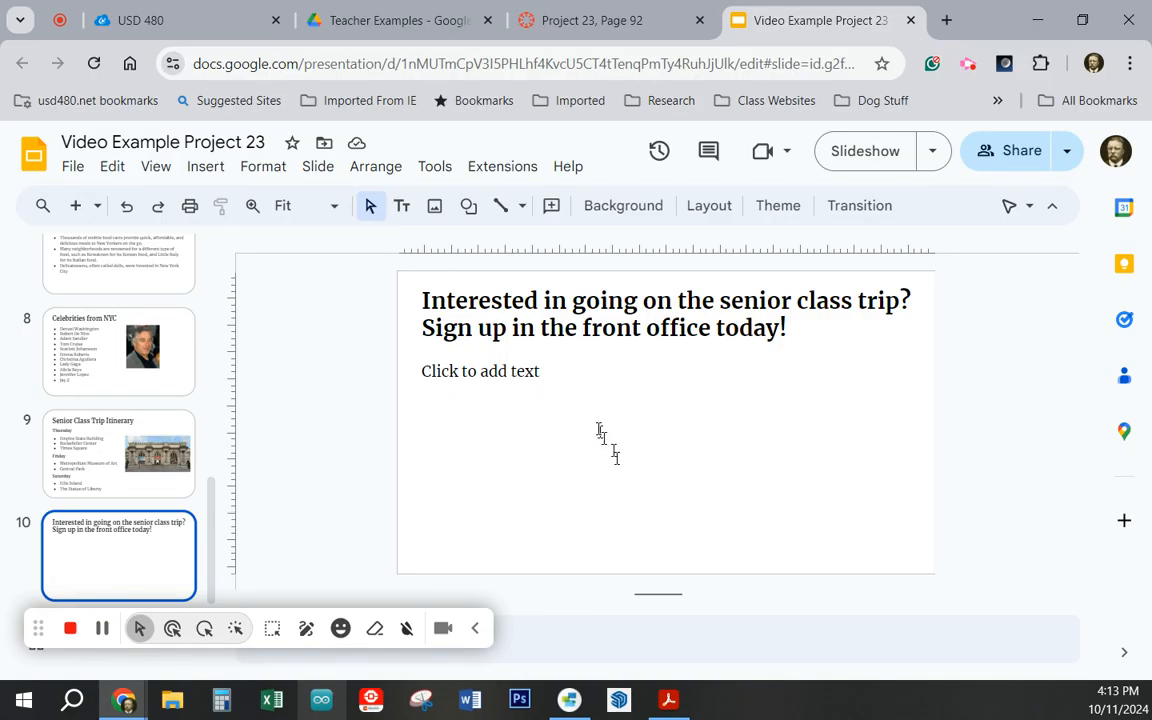
click(522, 391)
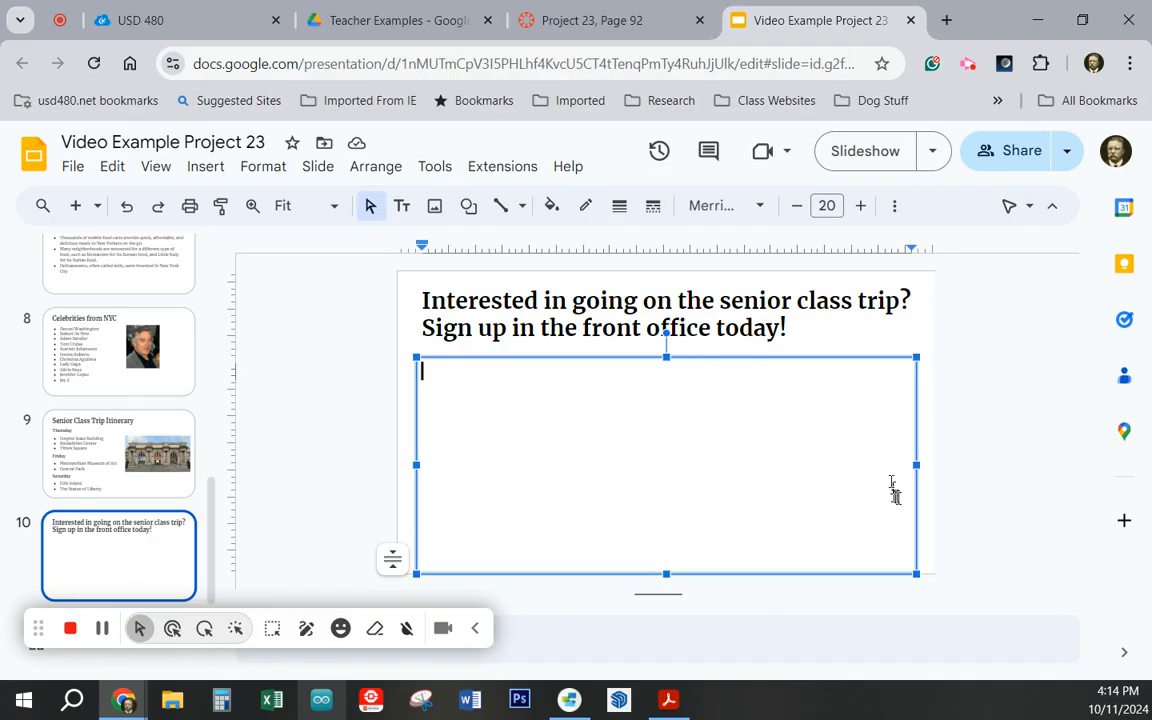
click(850, 359)
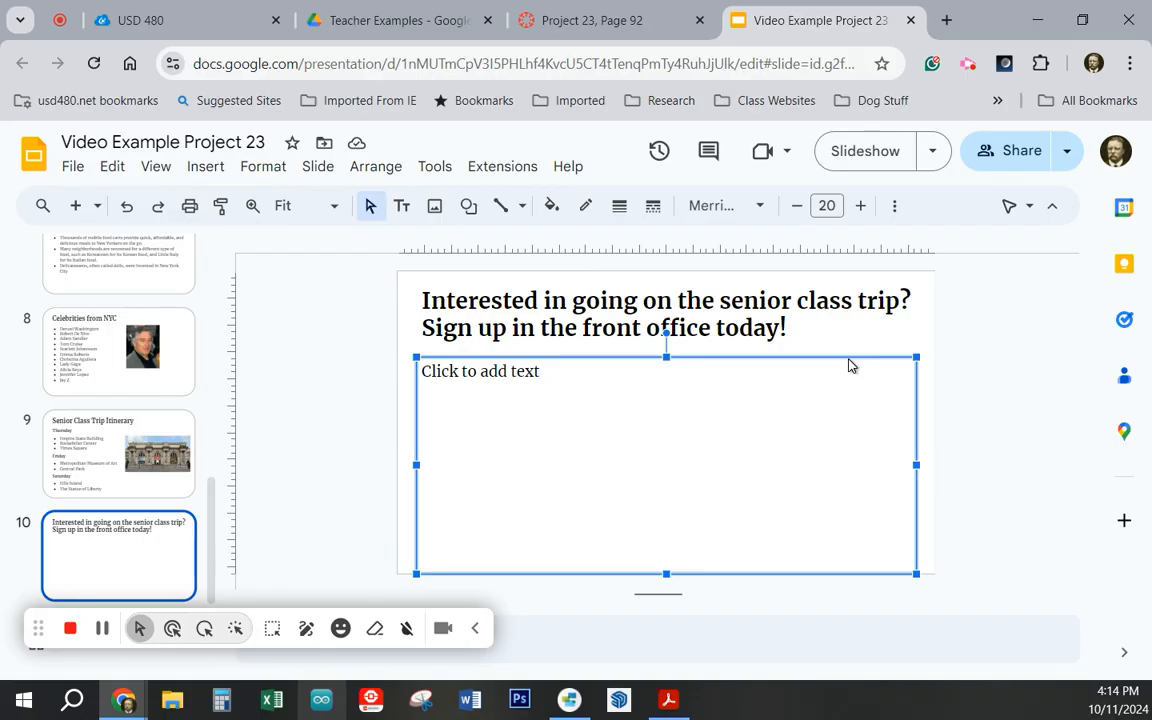
key(Delete)
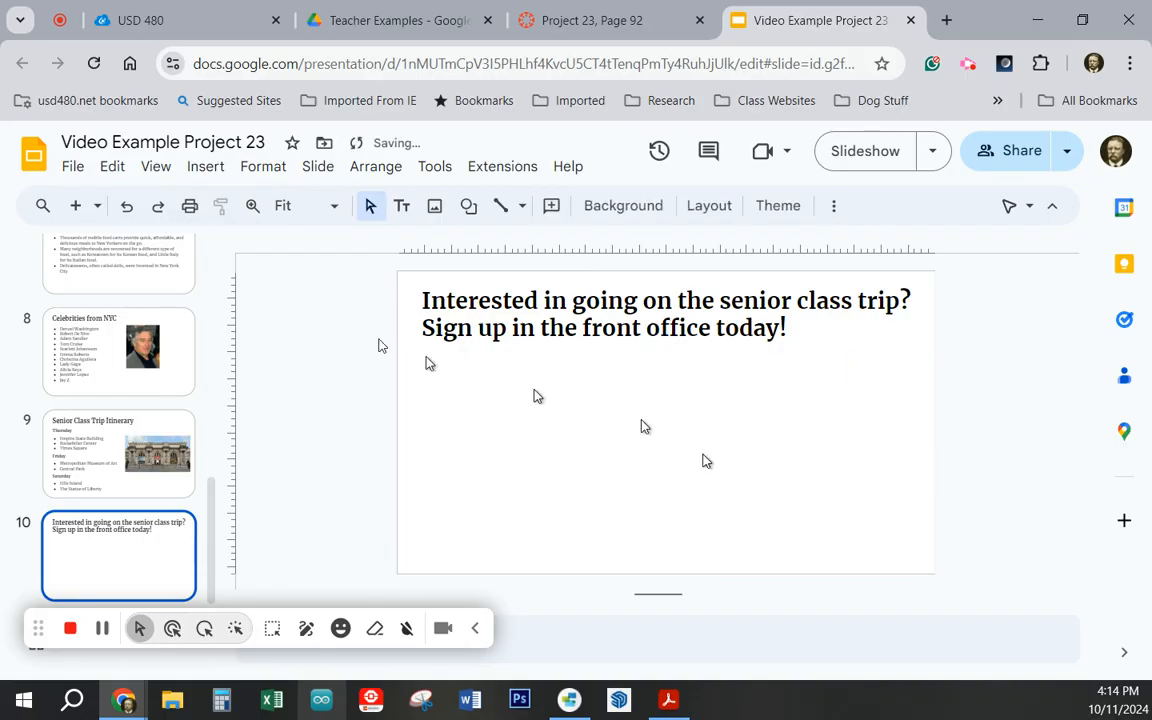
Search the web for "new york city" images for the senior class trip sign-up slide.
click(437, 213)
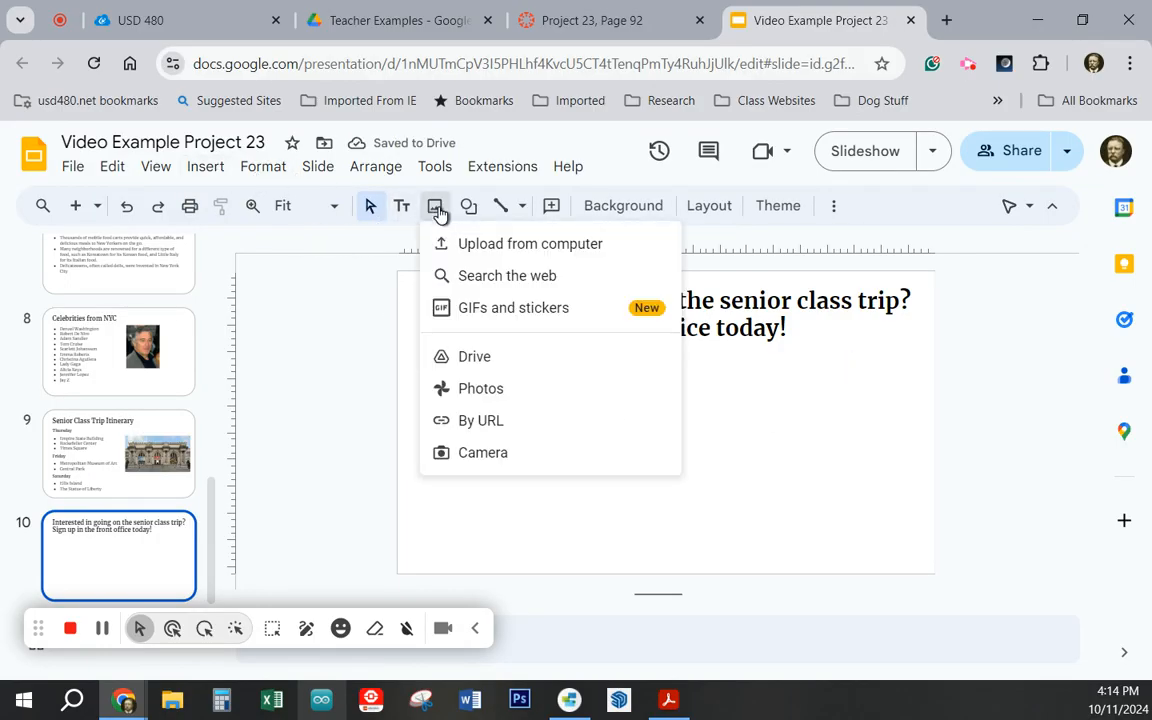
click(563, 293)
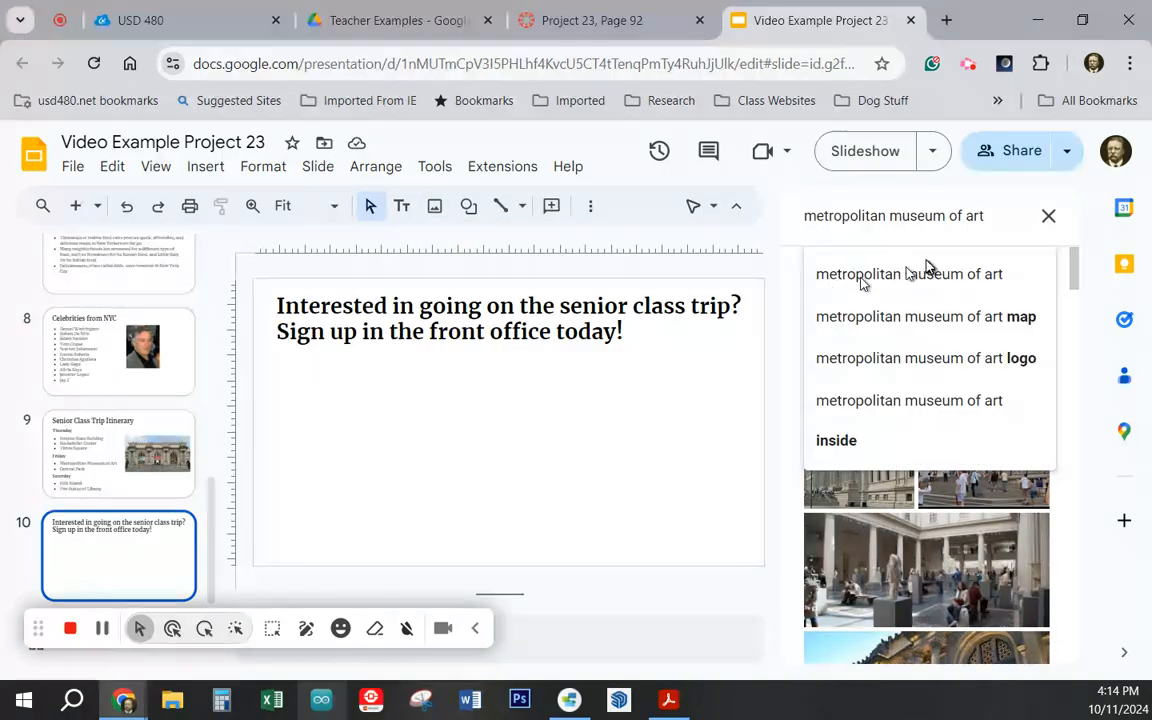
triple_click(955, 215)
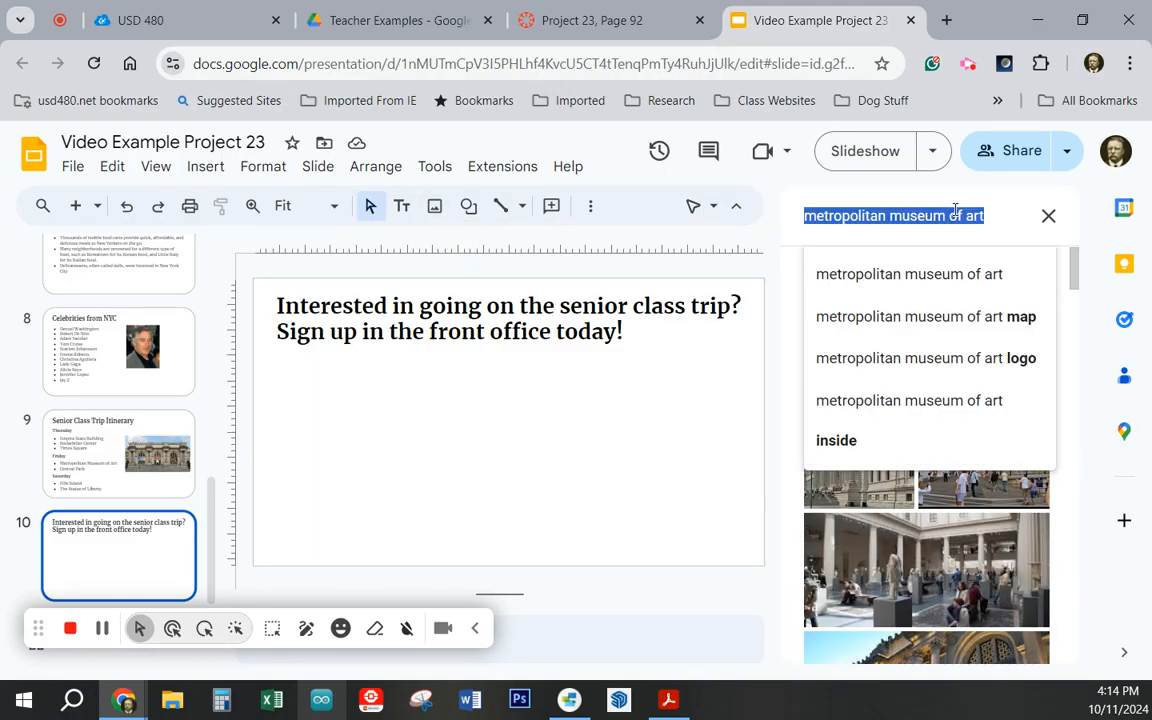
text(Ne)
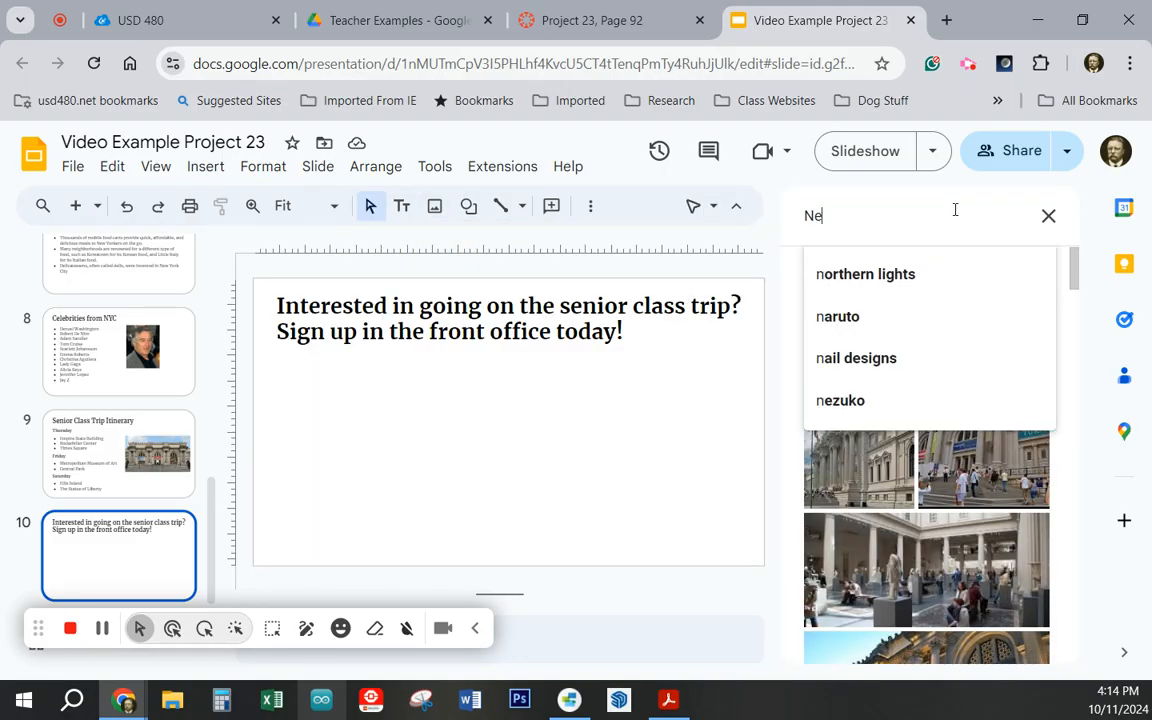
text(w York)
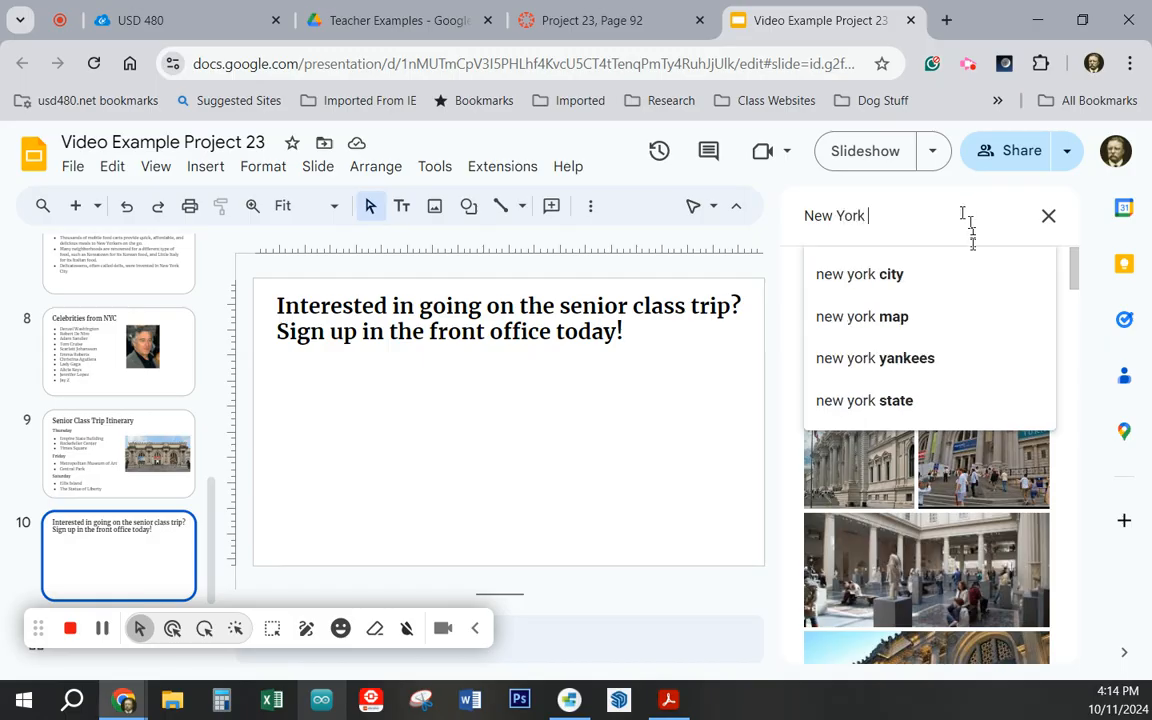
click(892, 273)
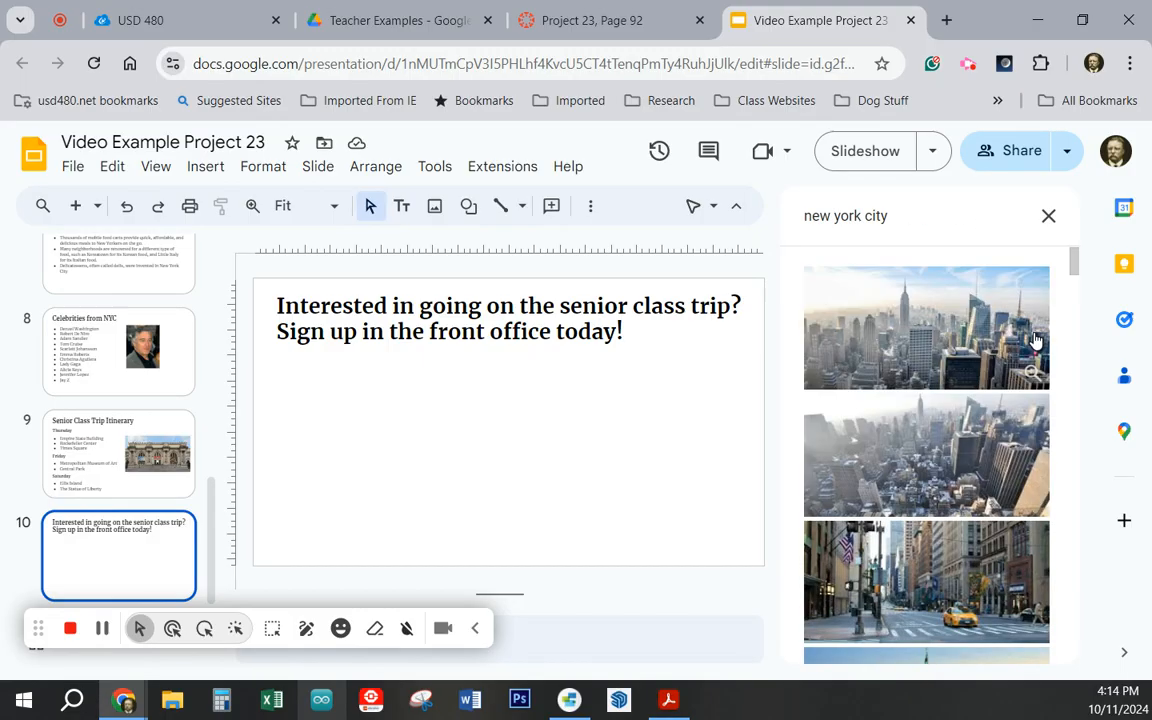
Insert the hazy New York City skyline photo with snowy rooftops and center it horizontally below the sign-up title.
click(993, 480)
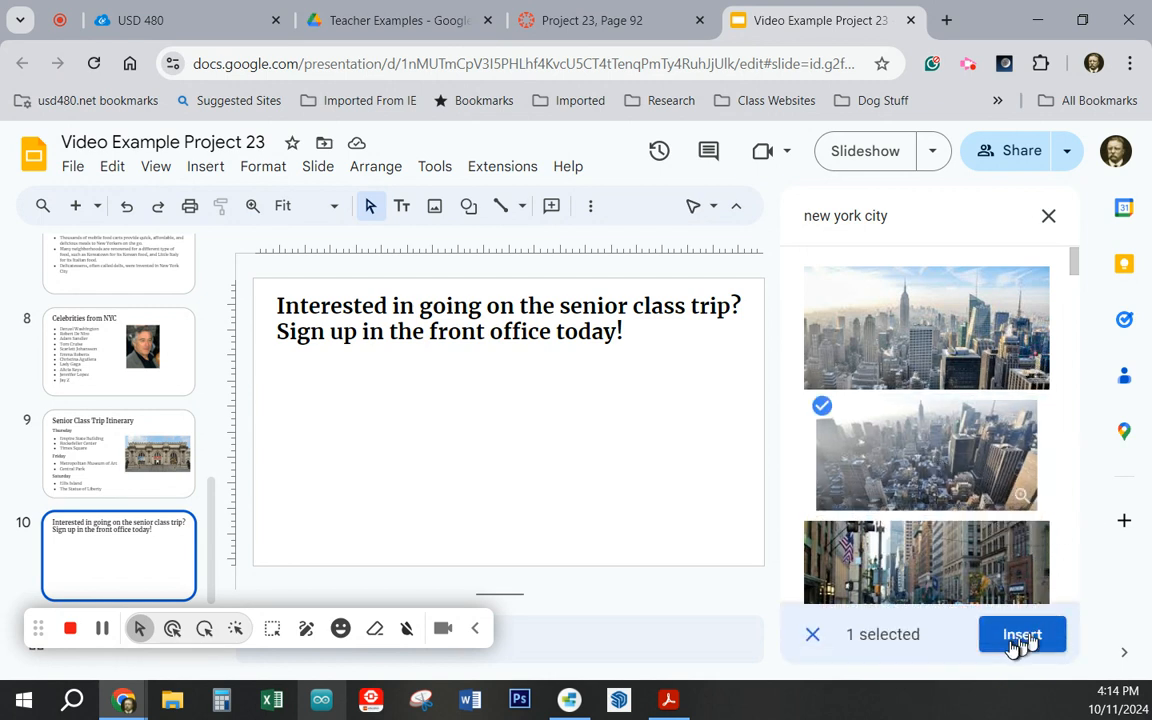
click(1020, 638)
drag(578, 467, 681, 463)
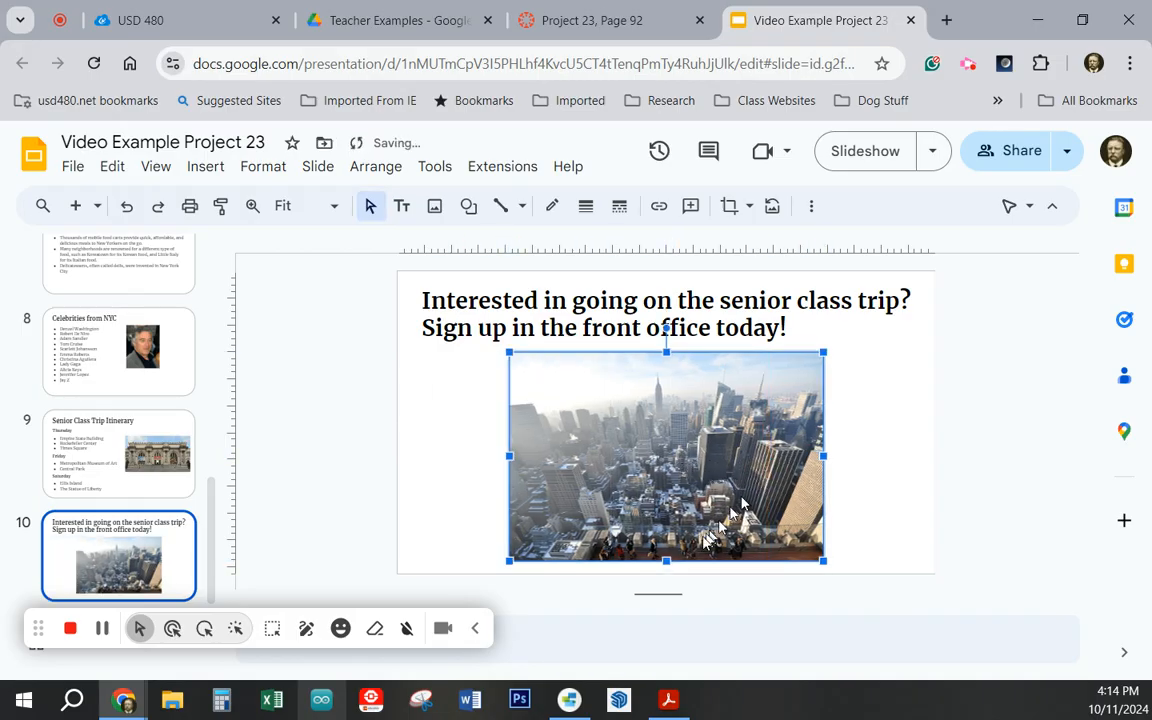